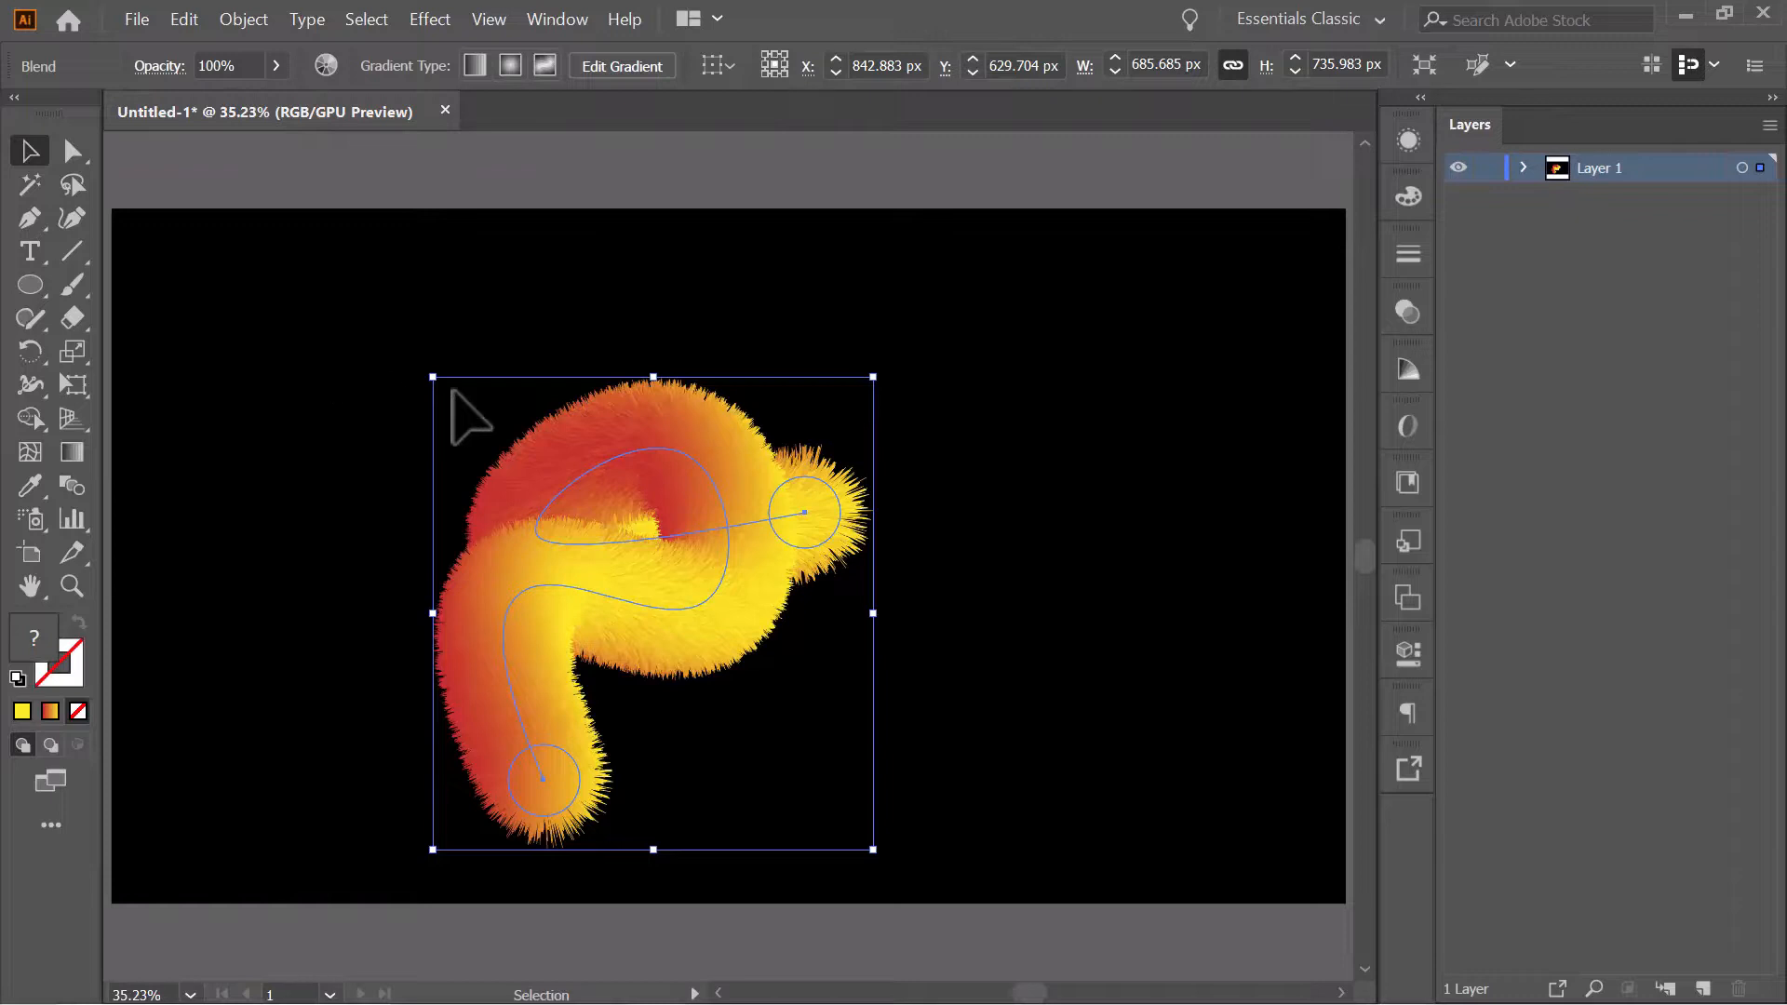
- Delete the furry blend artwork and draw a circle about 154 px in diameter in the upper-left area of the artboard
key(Delete)
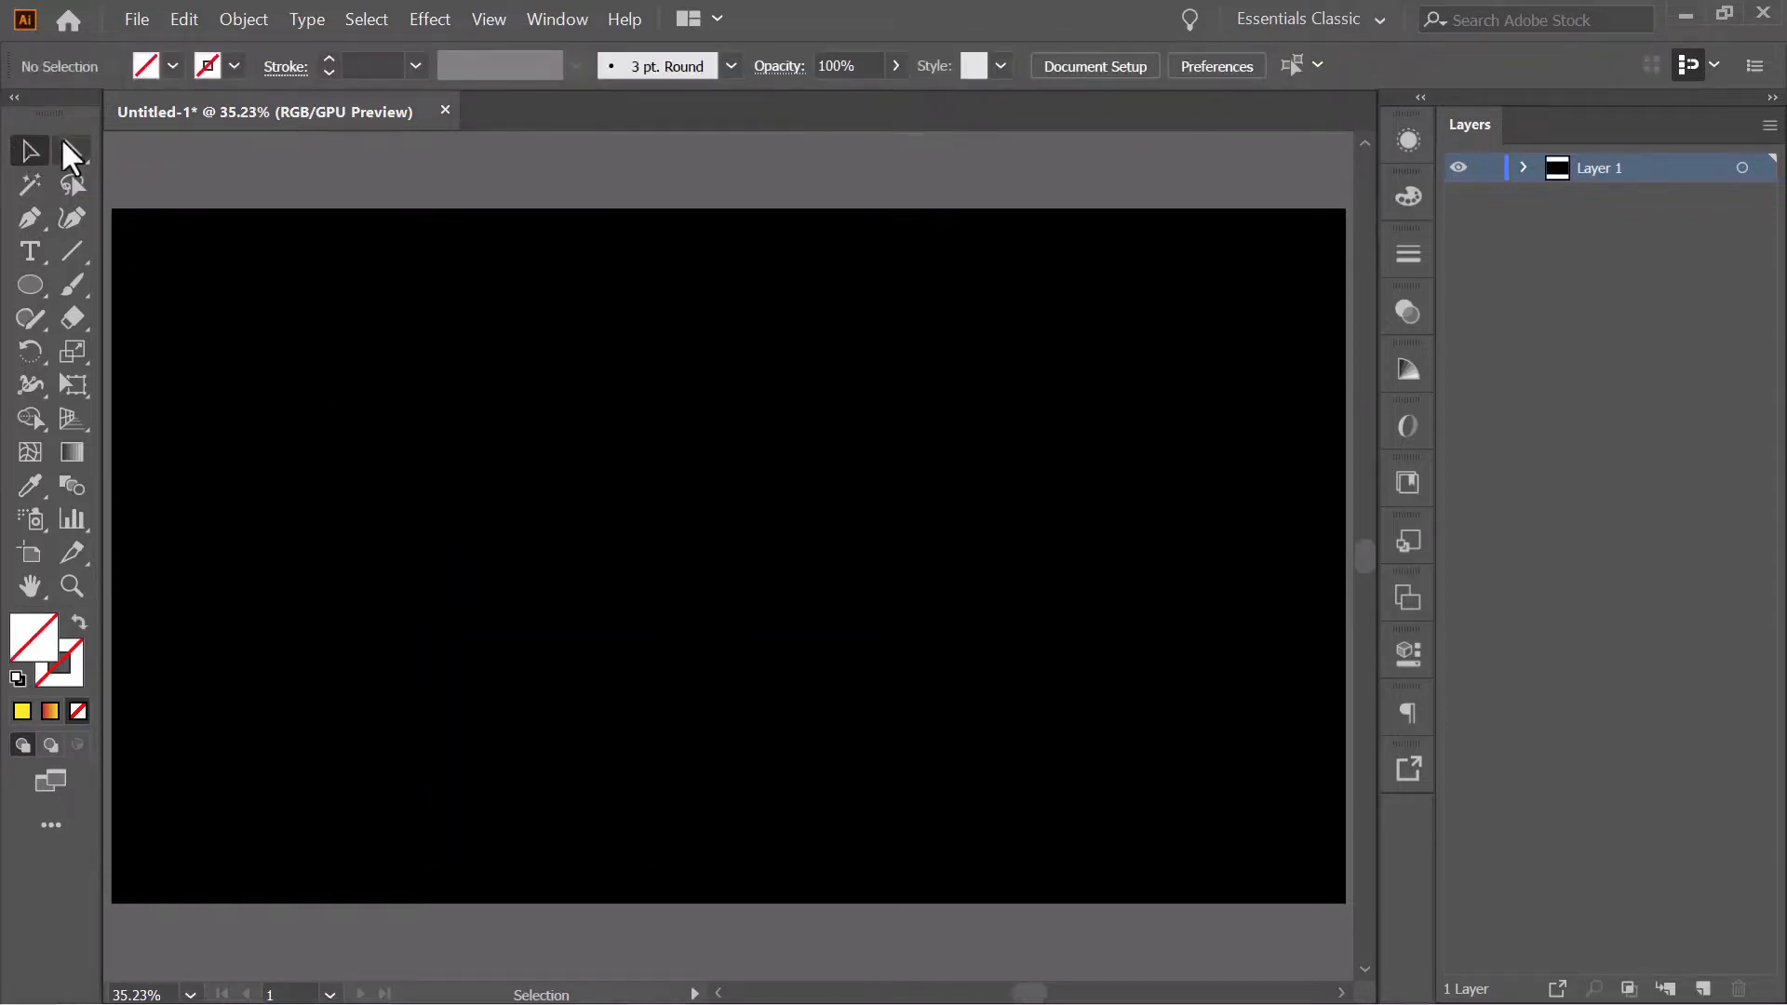
click(27, 287)
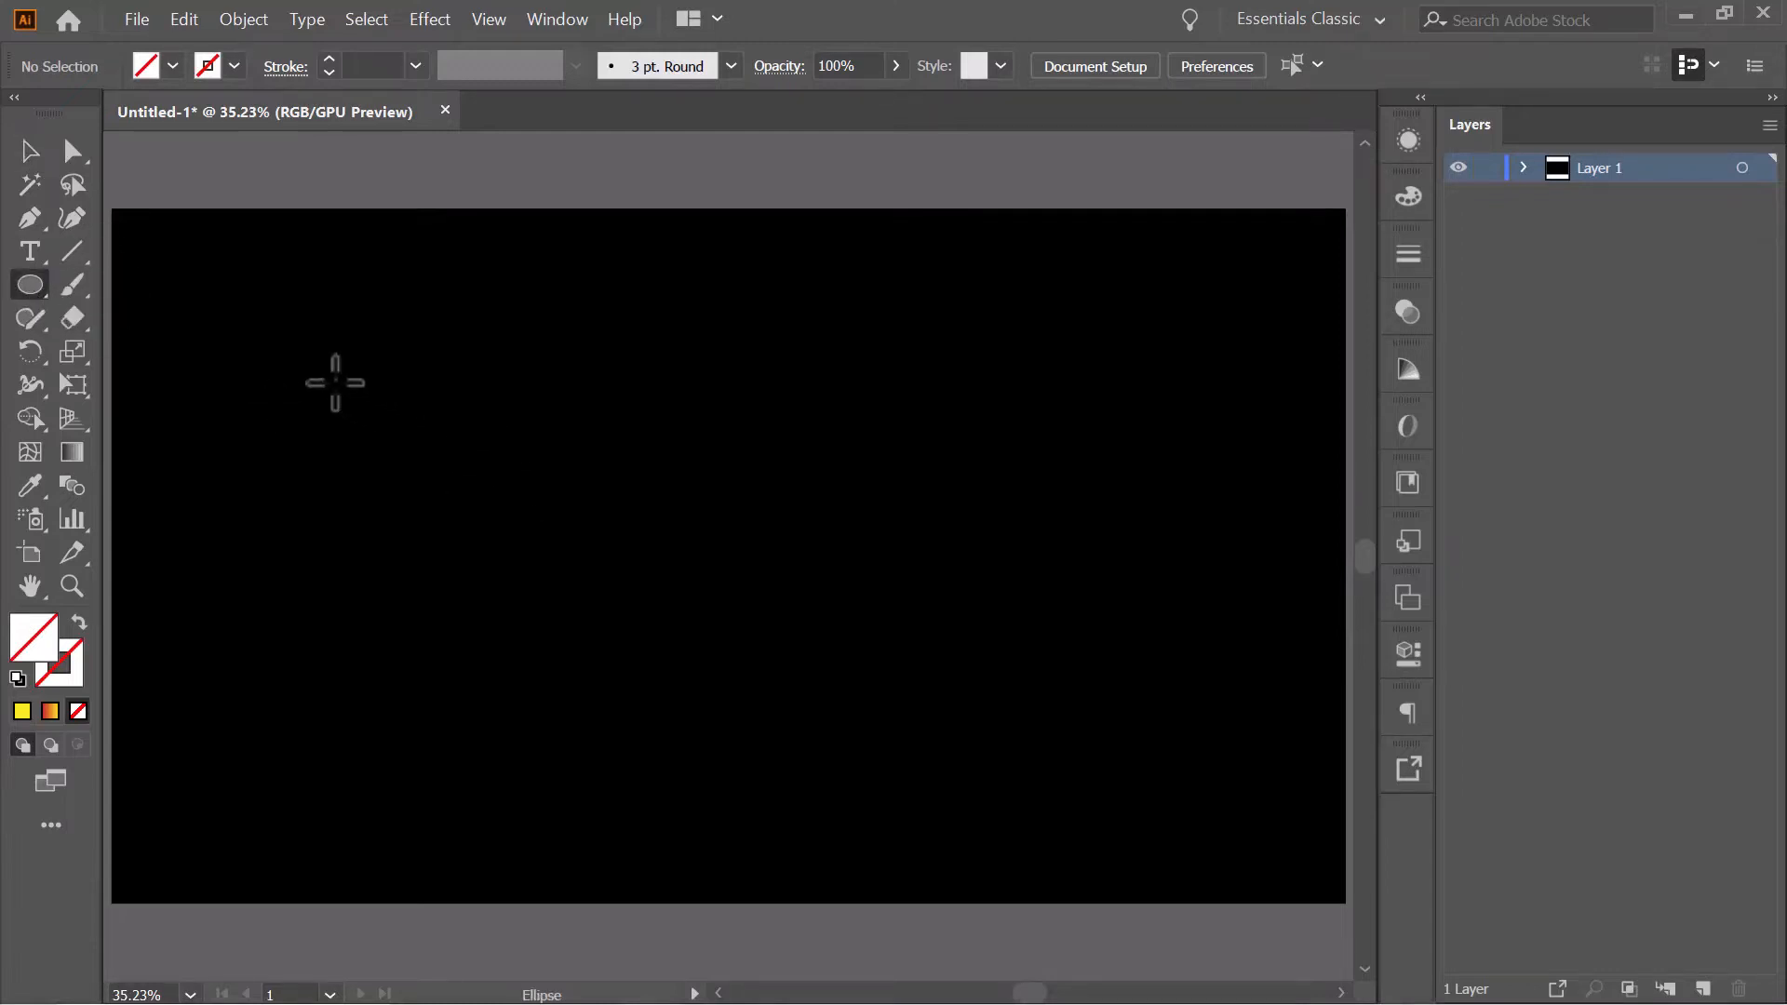
drag(321, 374, 351, 425)
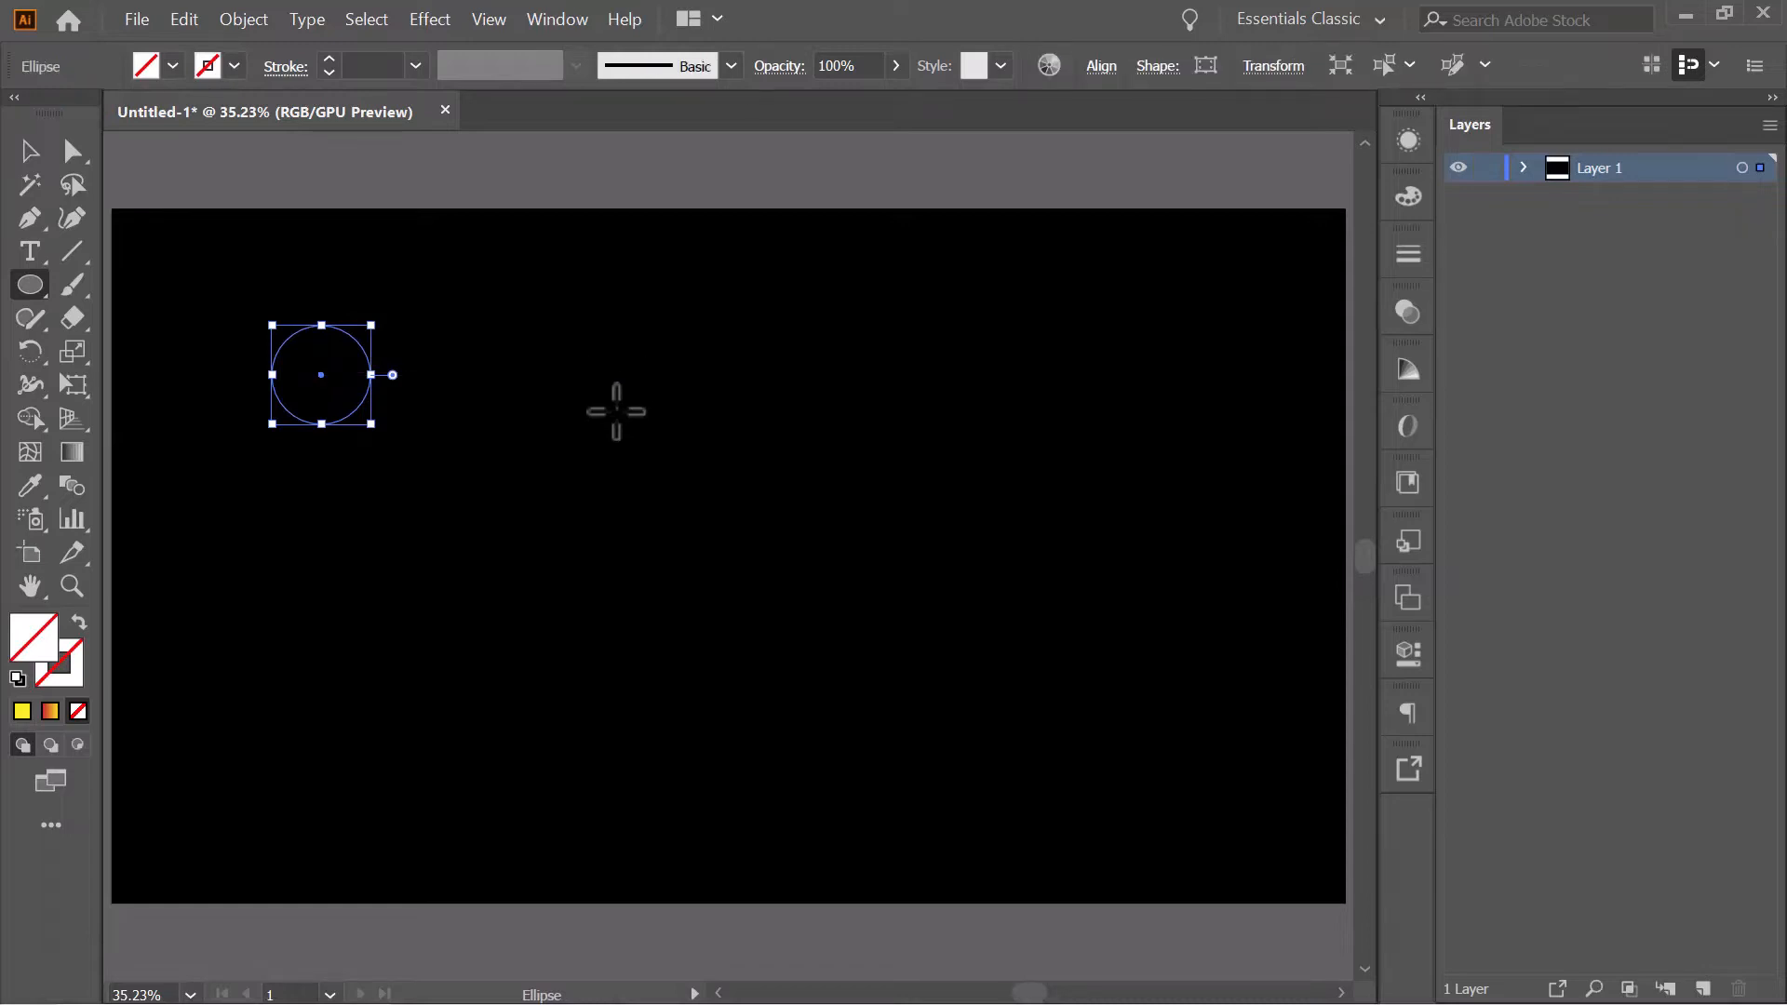
- Fill the circle with the white-to-black linear gradient swatch
click(138, 63)
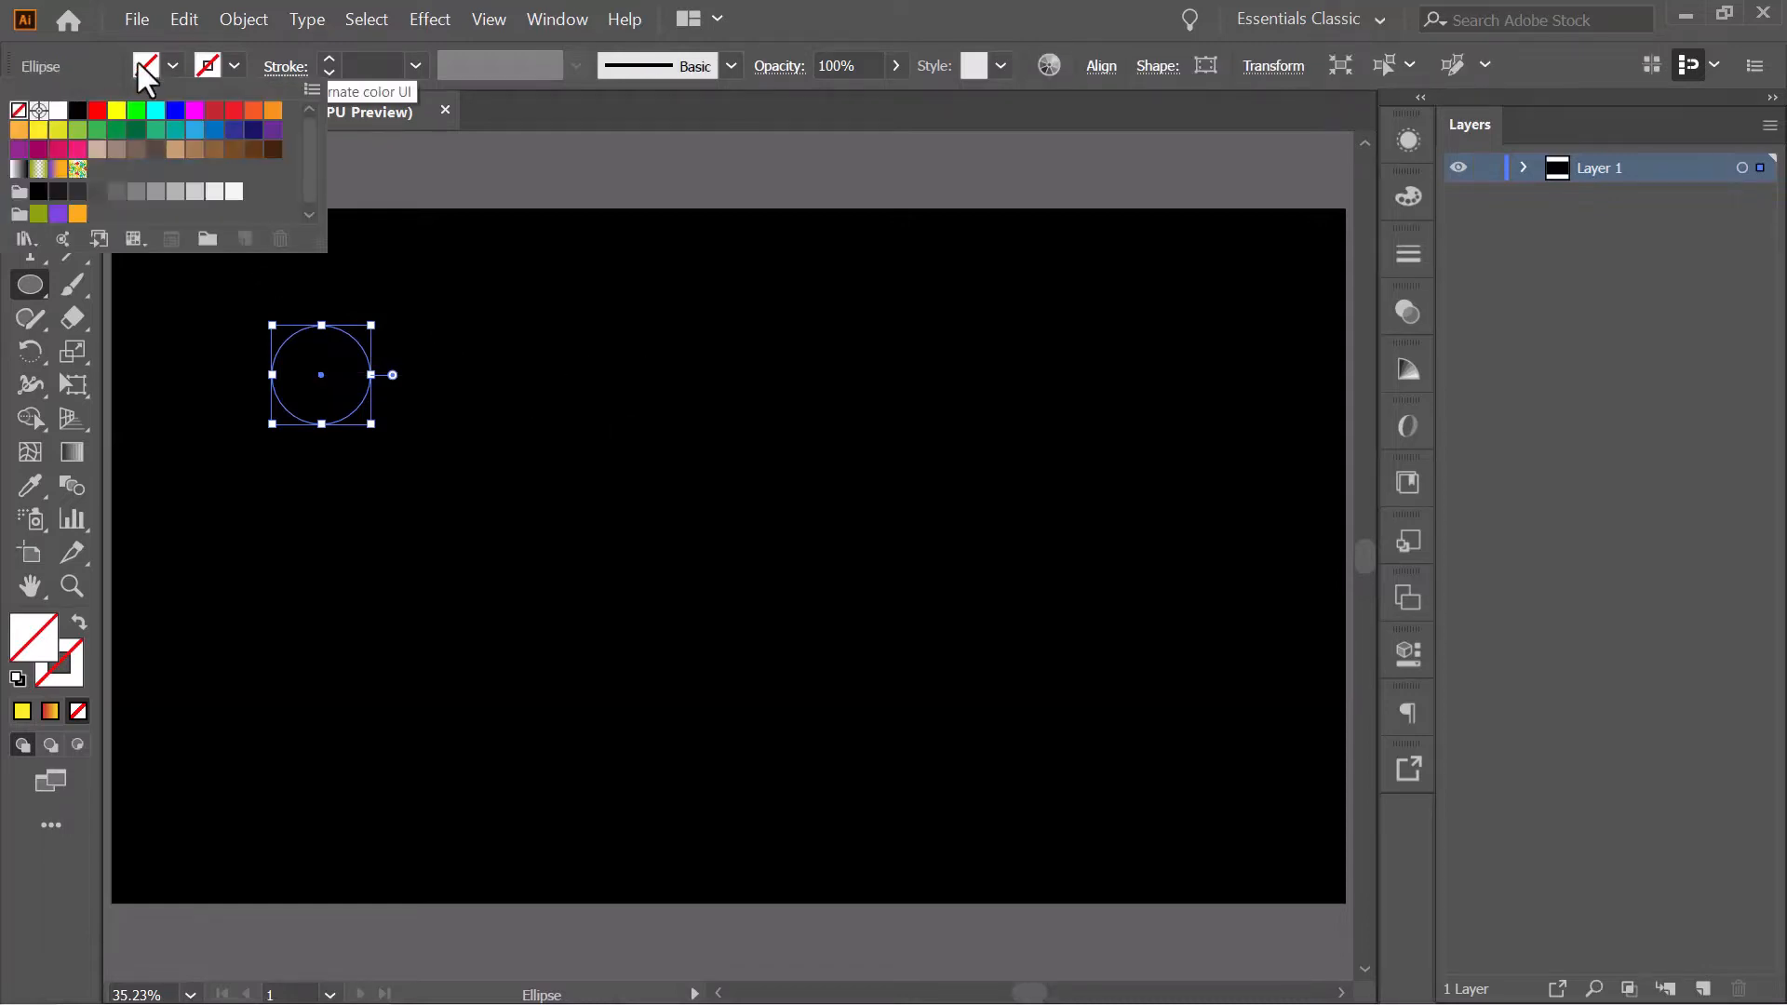
click(18, 169)
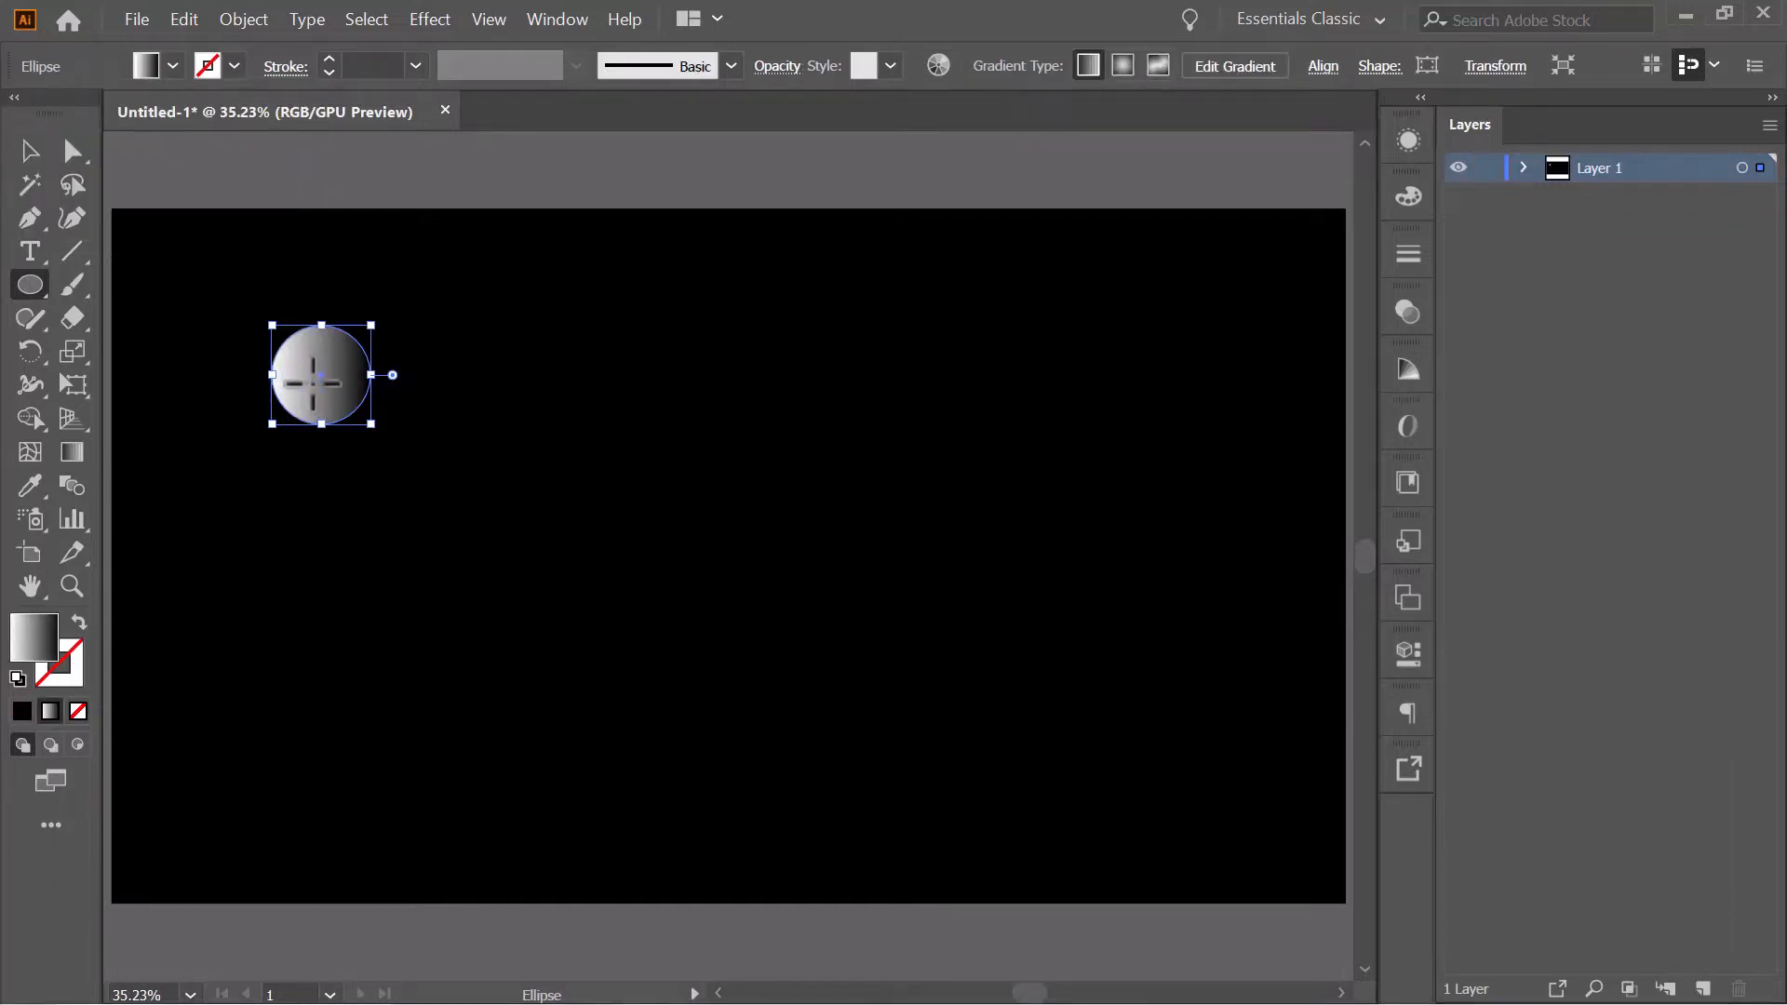
click(22, 147)
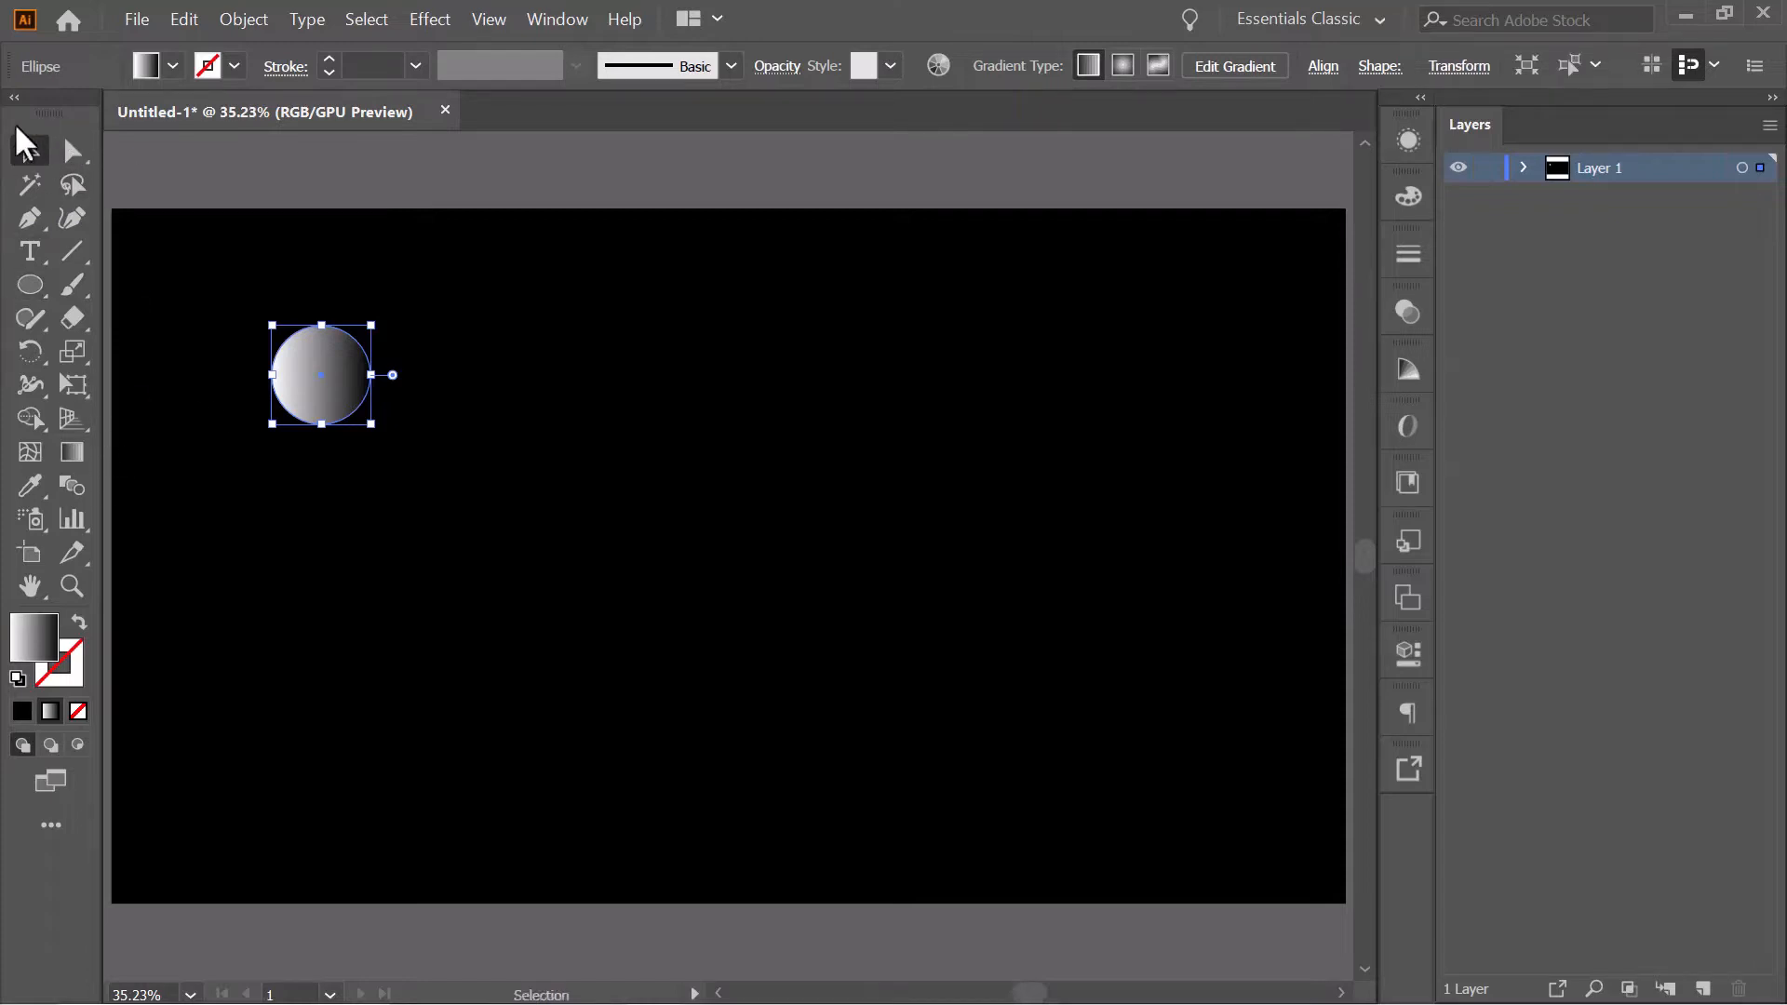
- Recolour the circle's gradient with red at the start stop and yellow at the end stop
double_click(70, 454)
drag(624, 421, 959, 313)
click(856, 558)
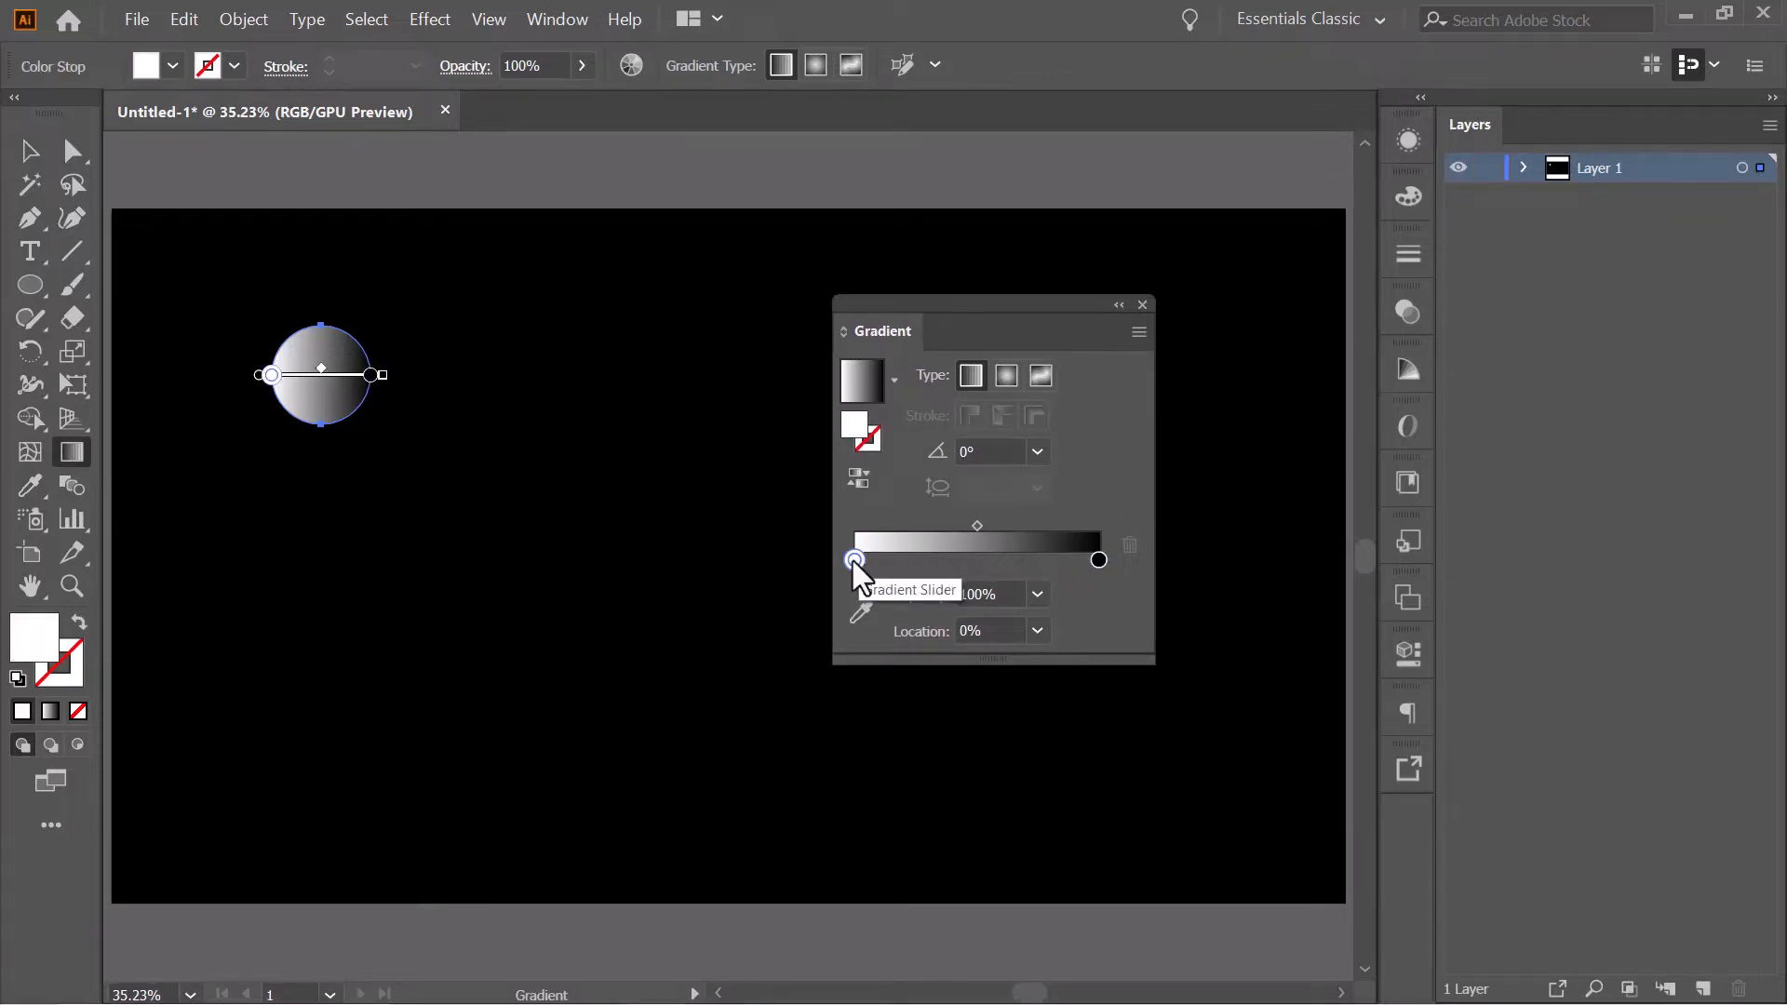
double_click(853, 560)
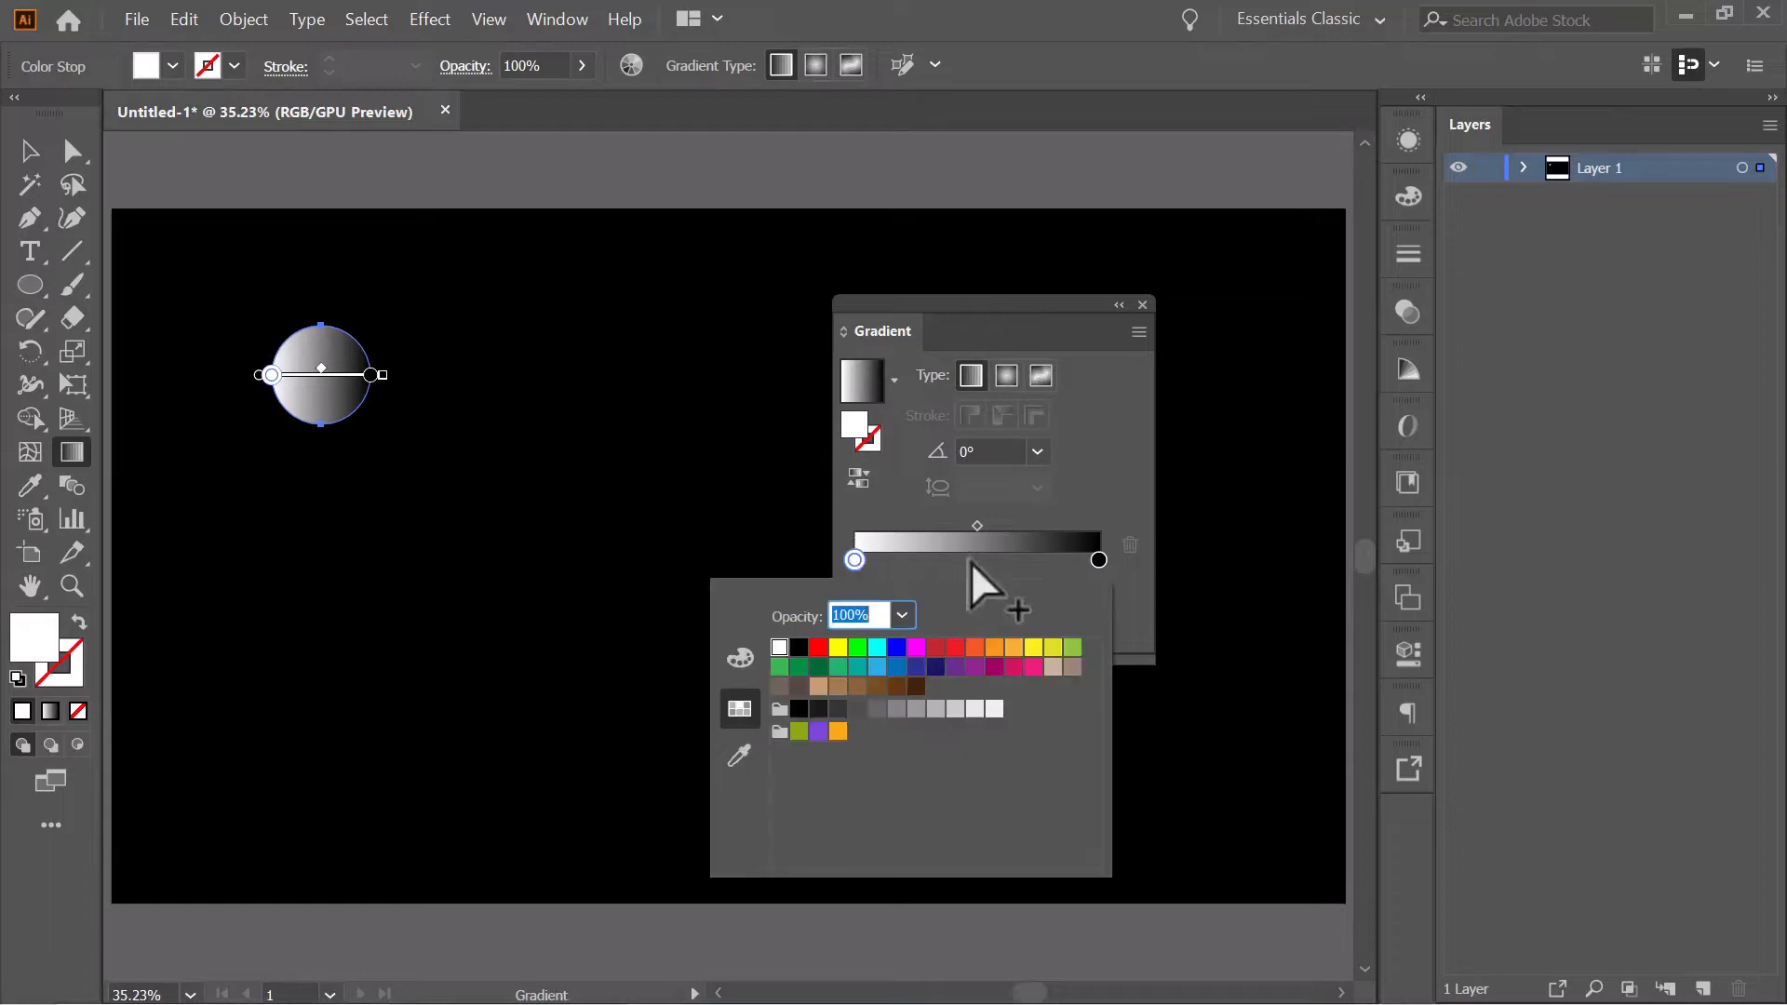
click(937, 647)
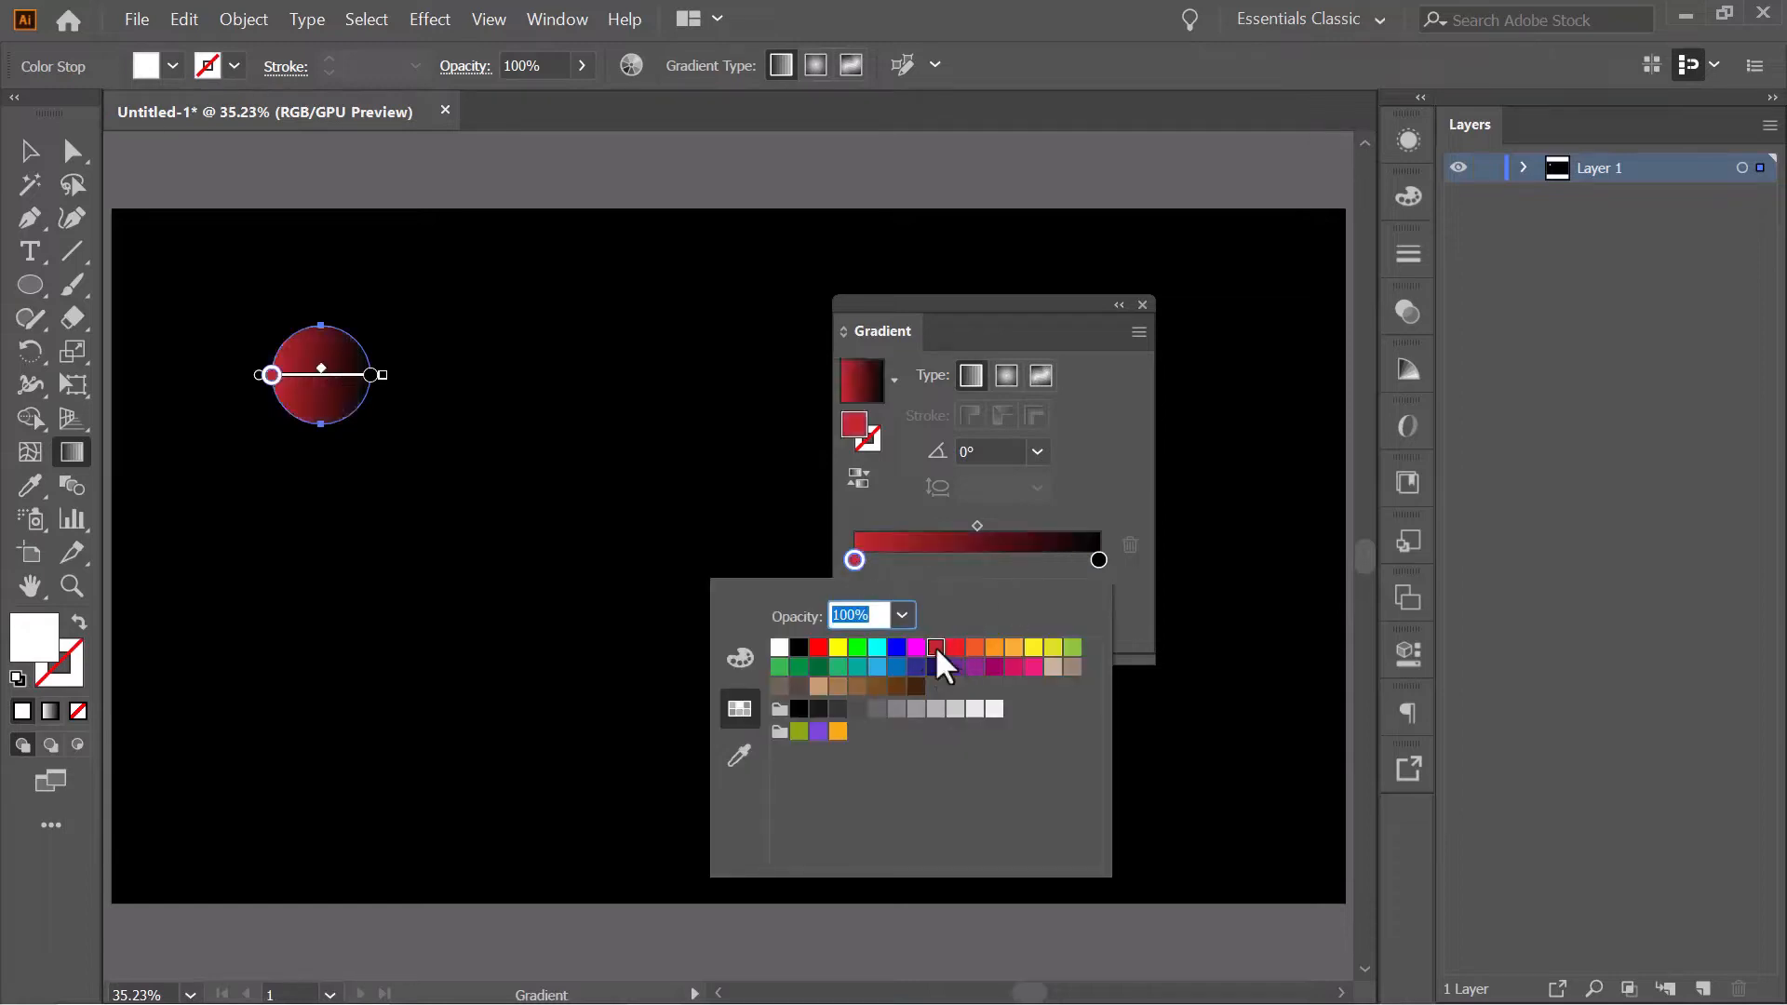
double_click(1098, 560)
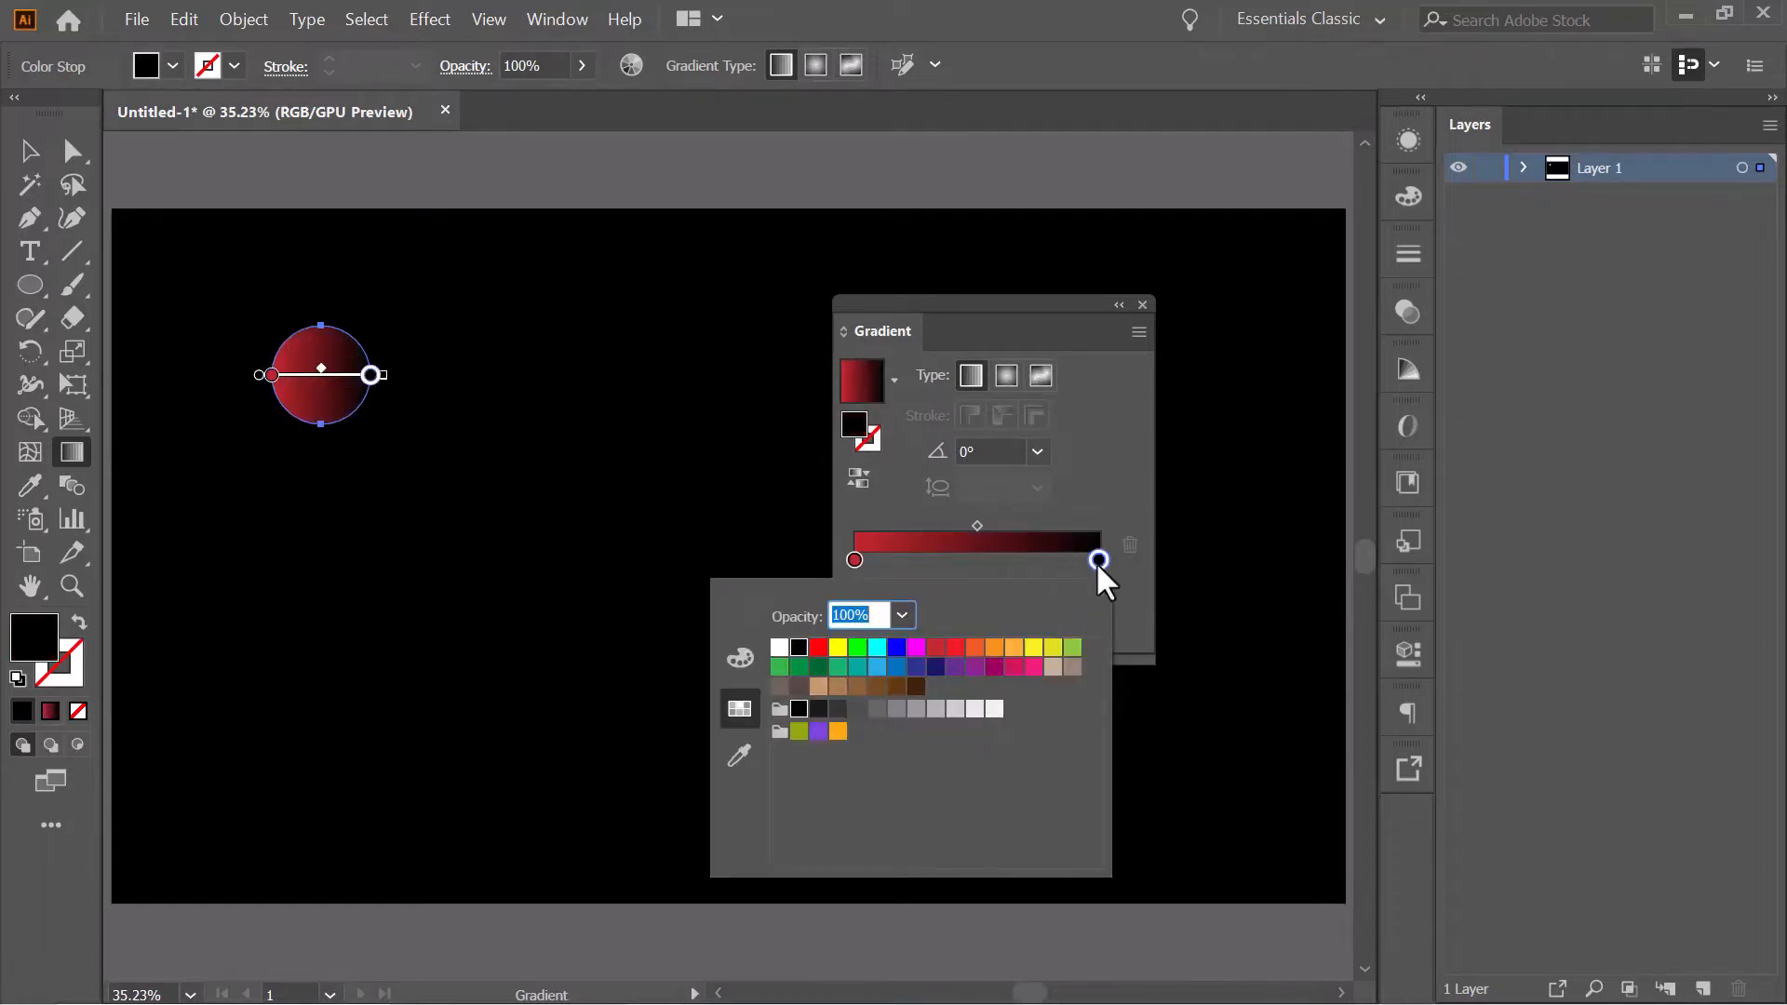
click(1033, 647)
click(38, 151)
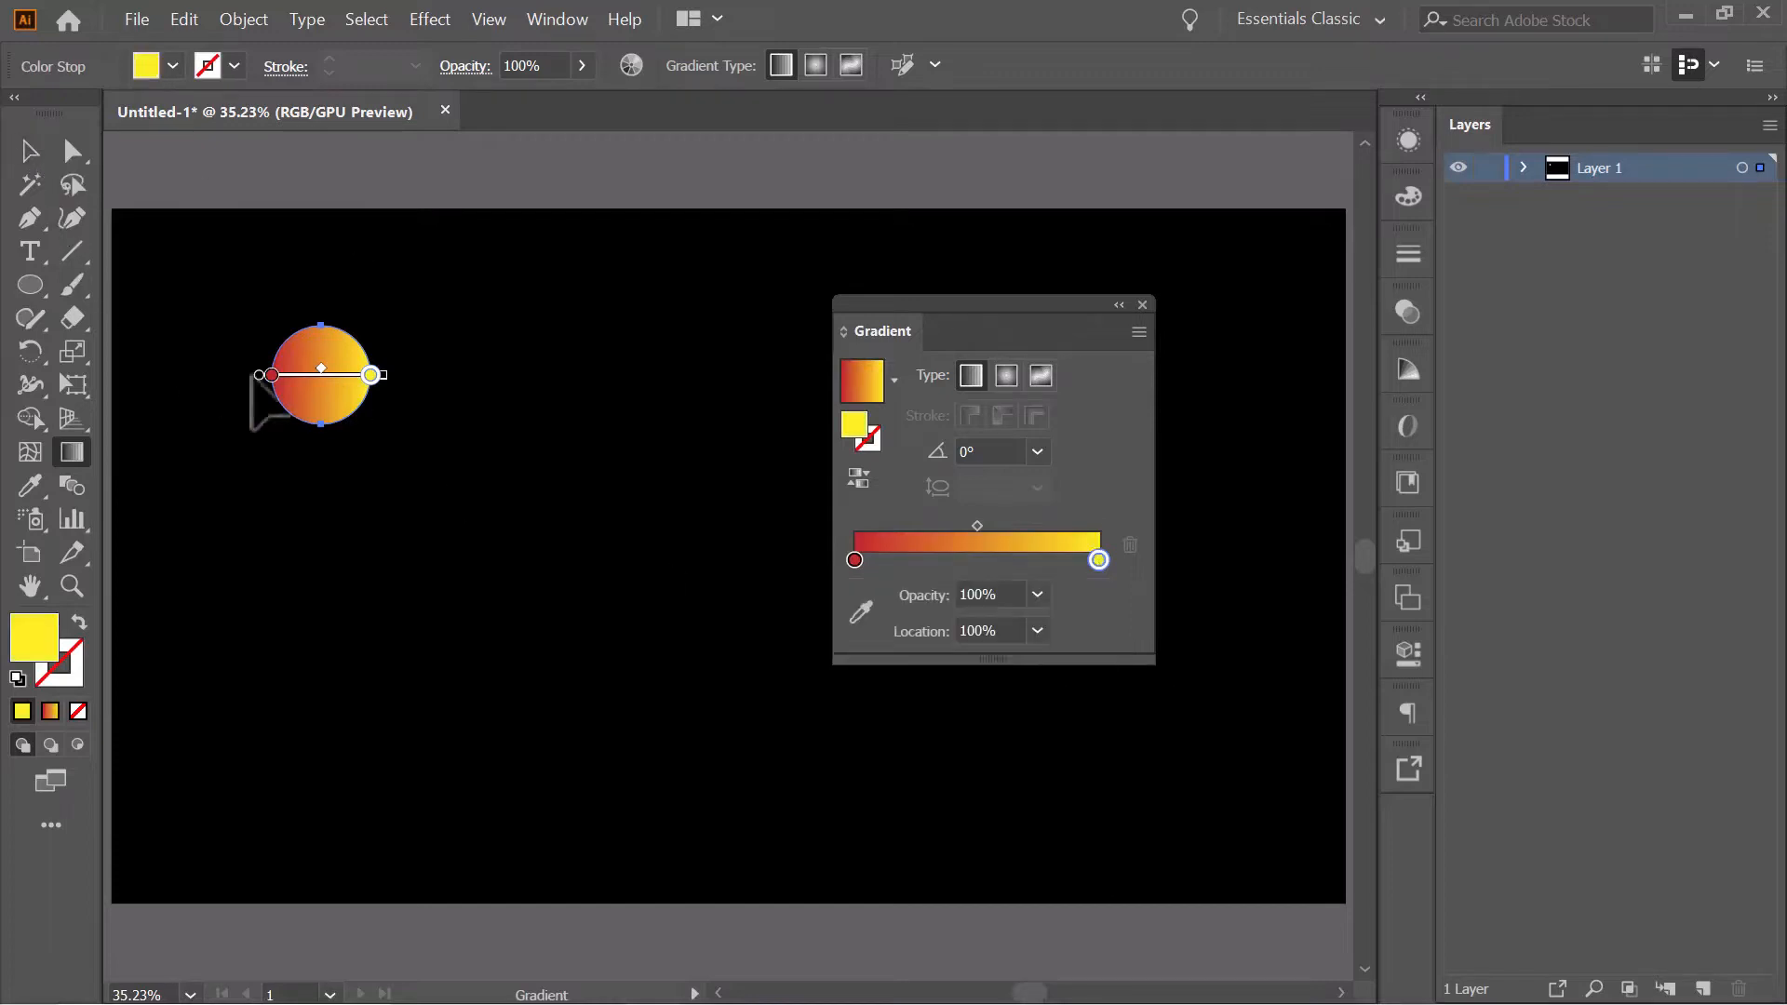
click(1143, 305)
click(29, 152)
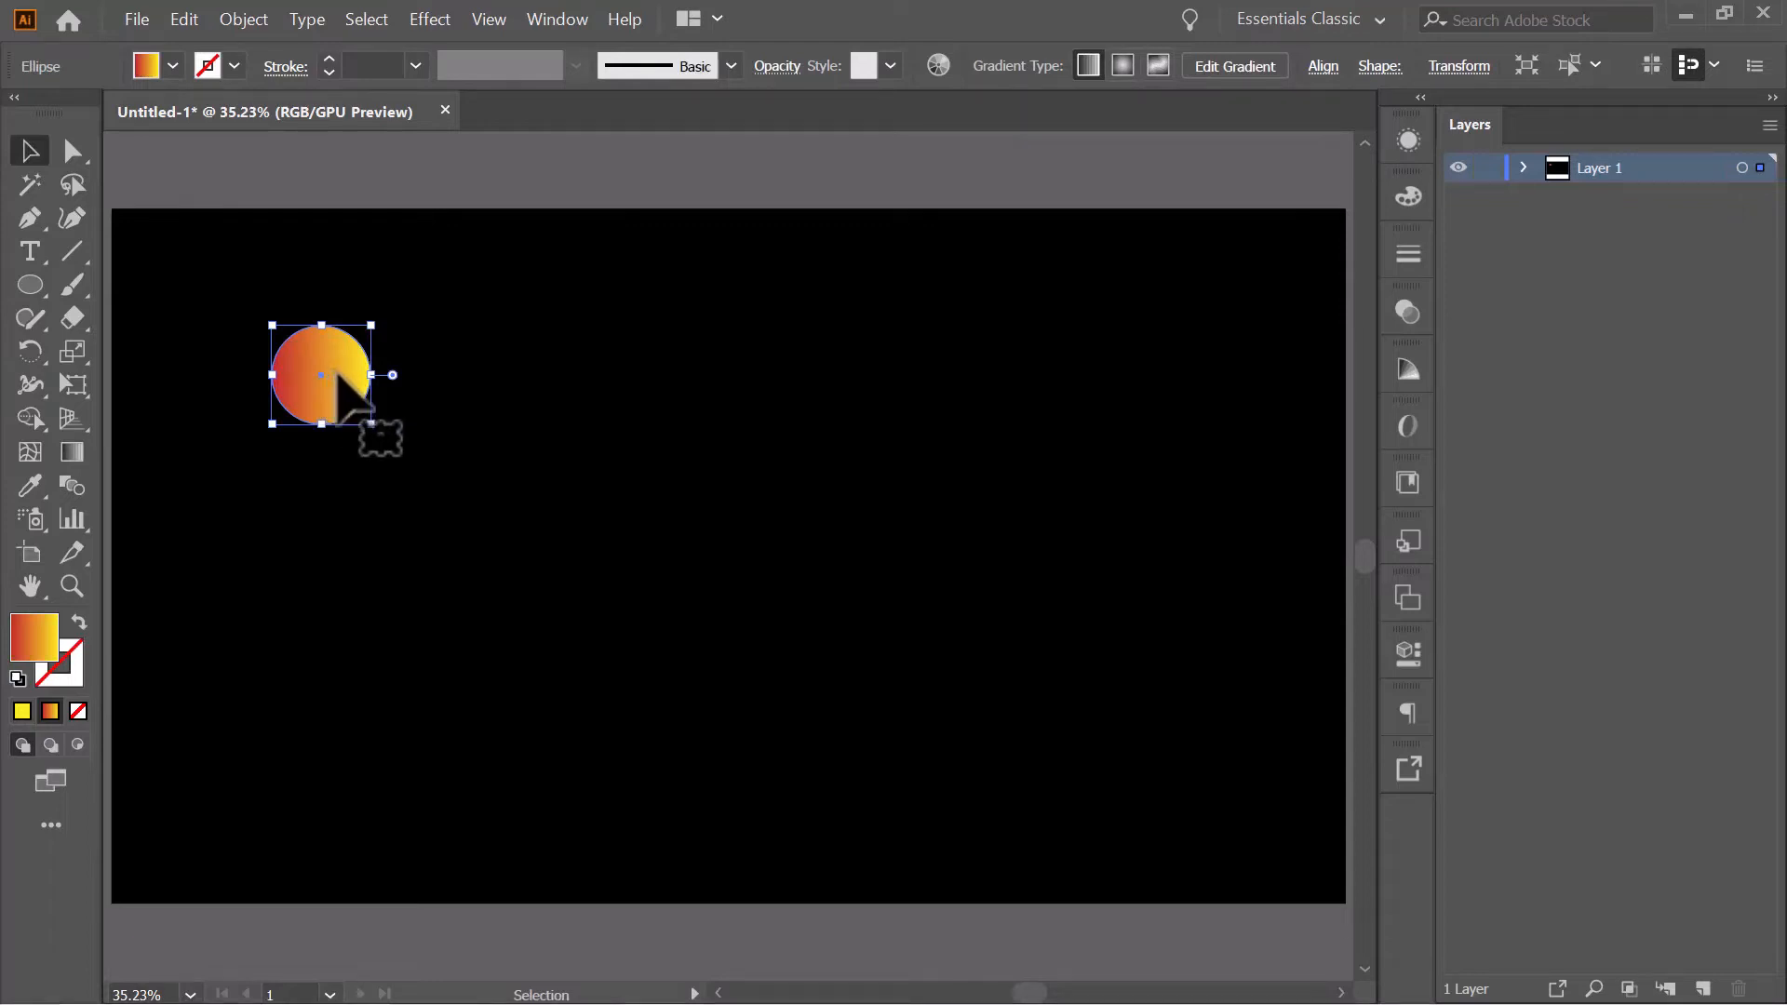
- Duplicate the gradient circle horizontally beside the original, and select both circles
drag(340, 375, 620, 382)
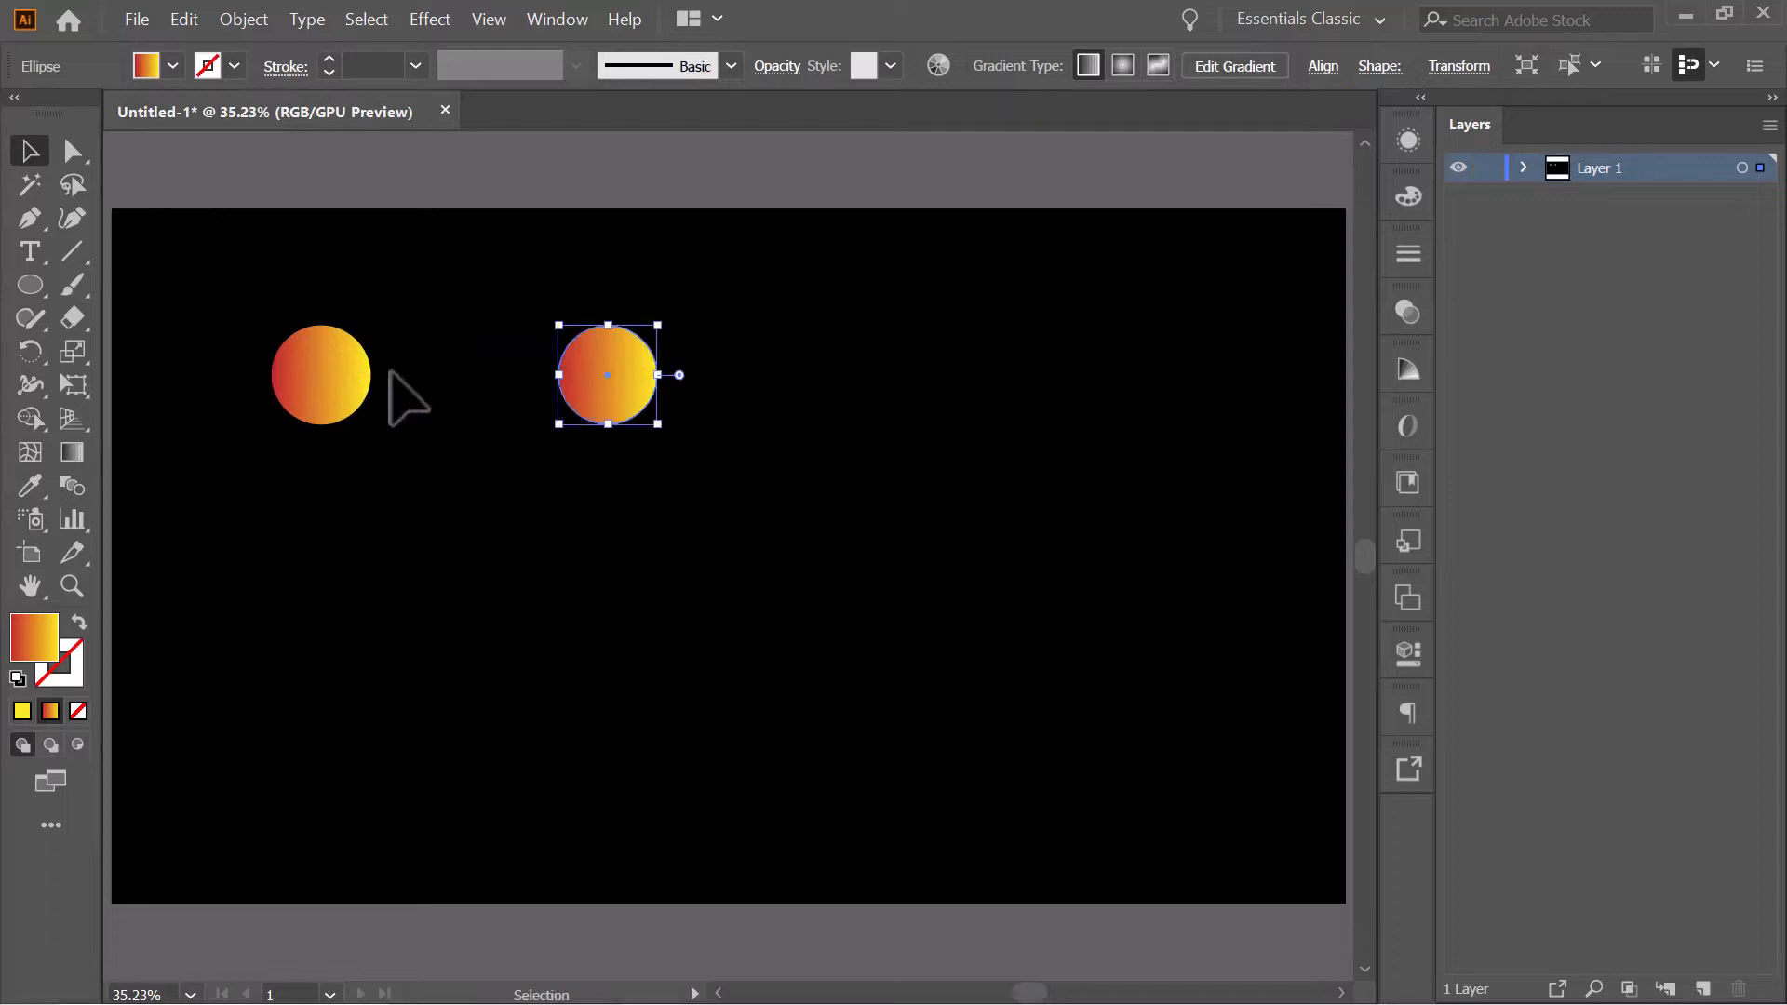
drag(237, 285, 738, 449)
- Try to blend the two selected circles, and undo the blend
key(ctrl+alt)
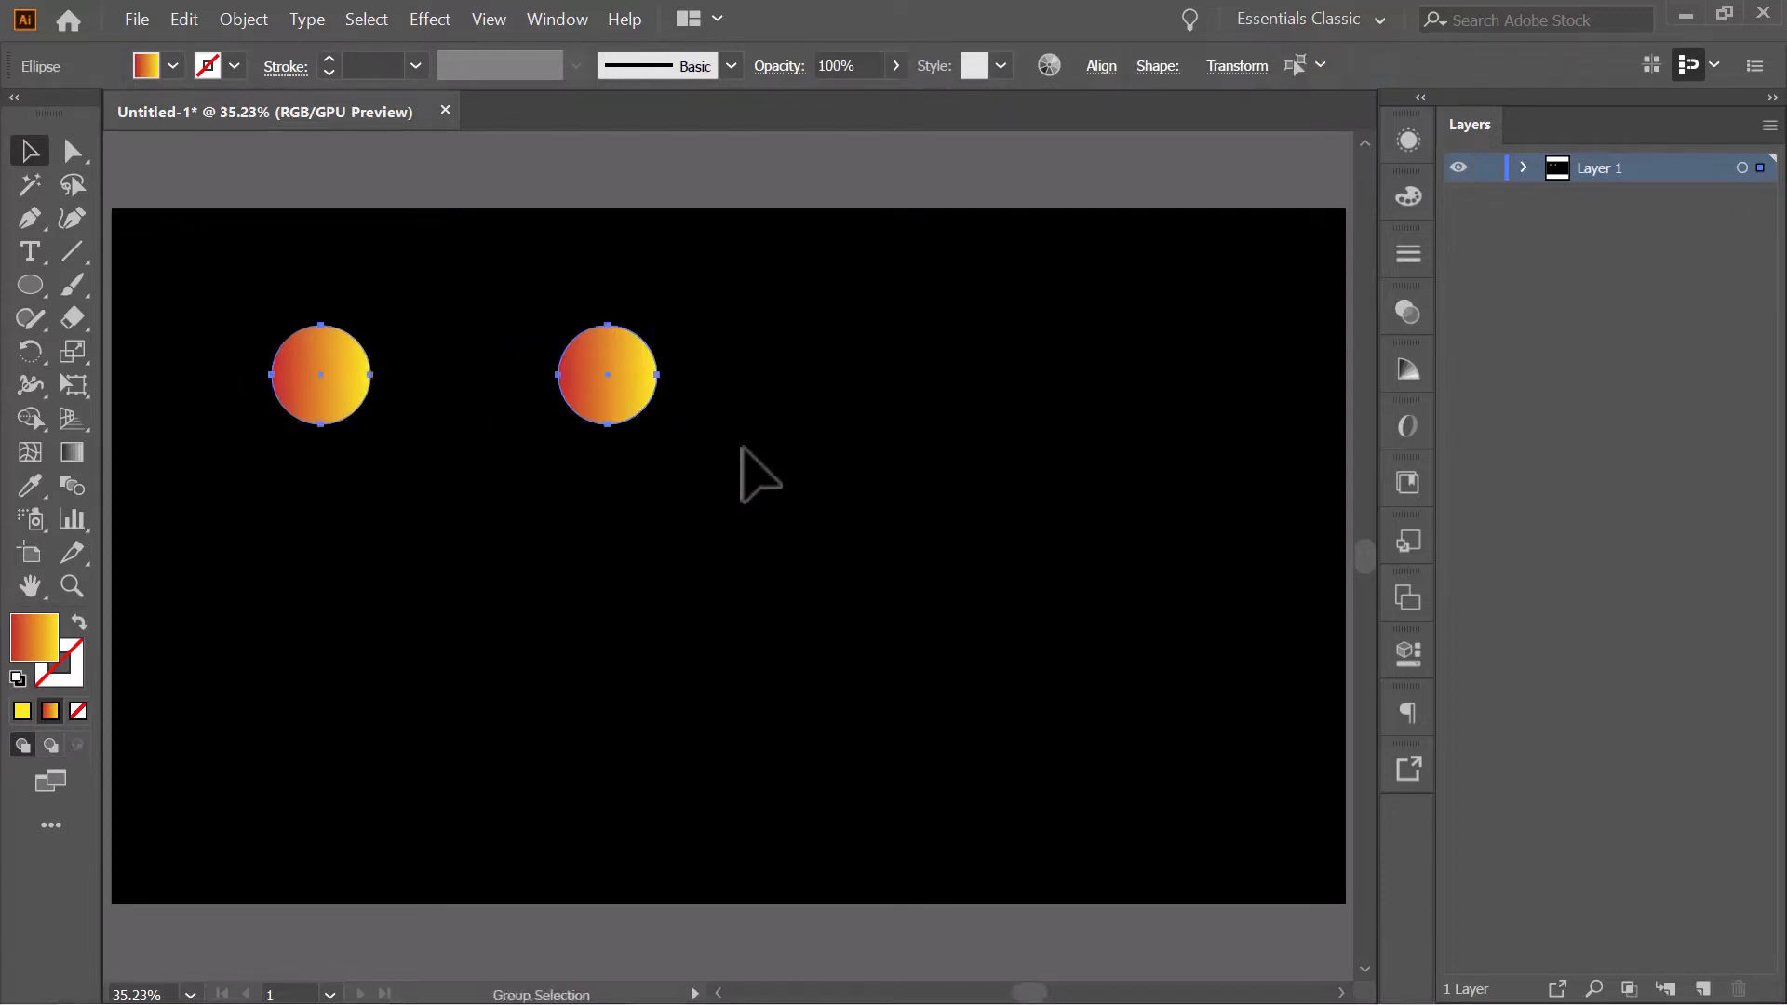
key(ctrl+alt+b)
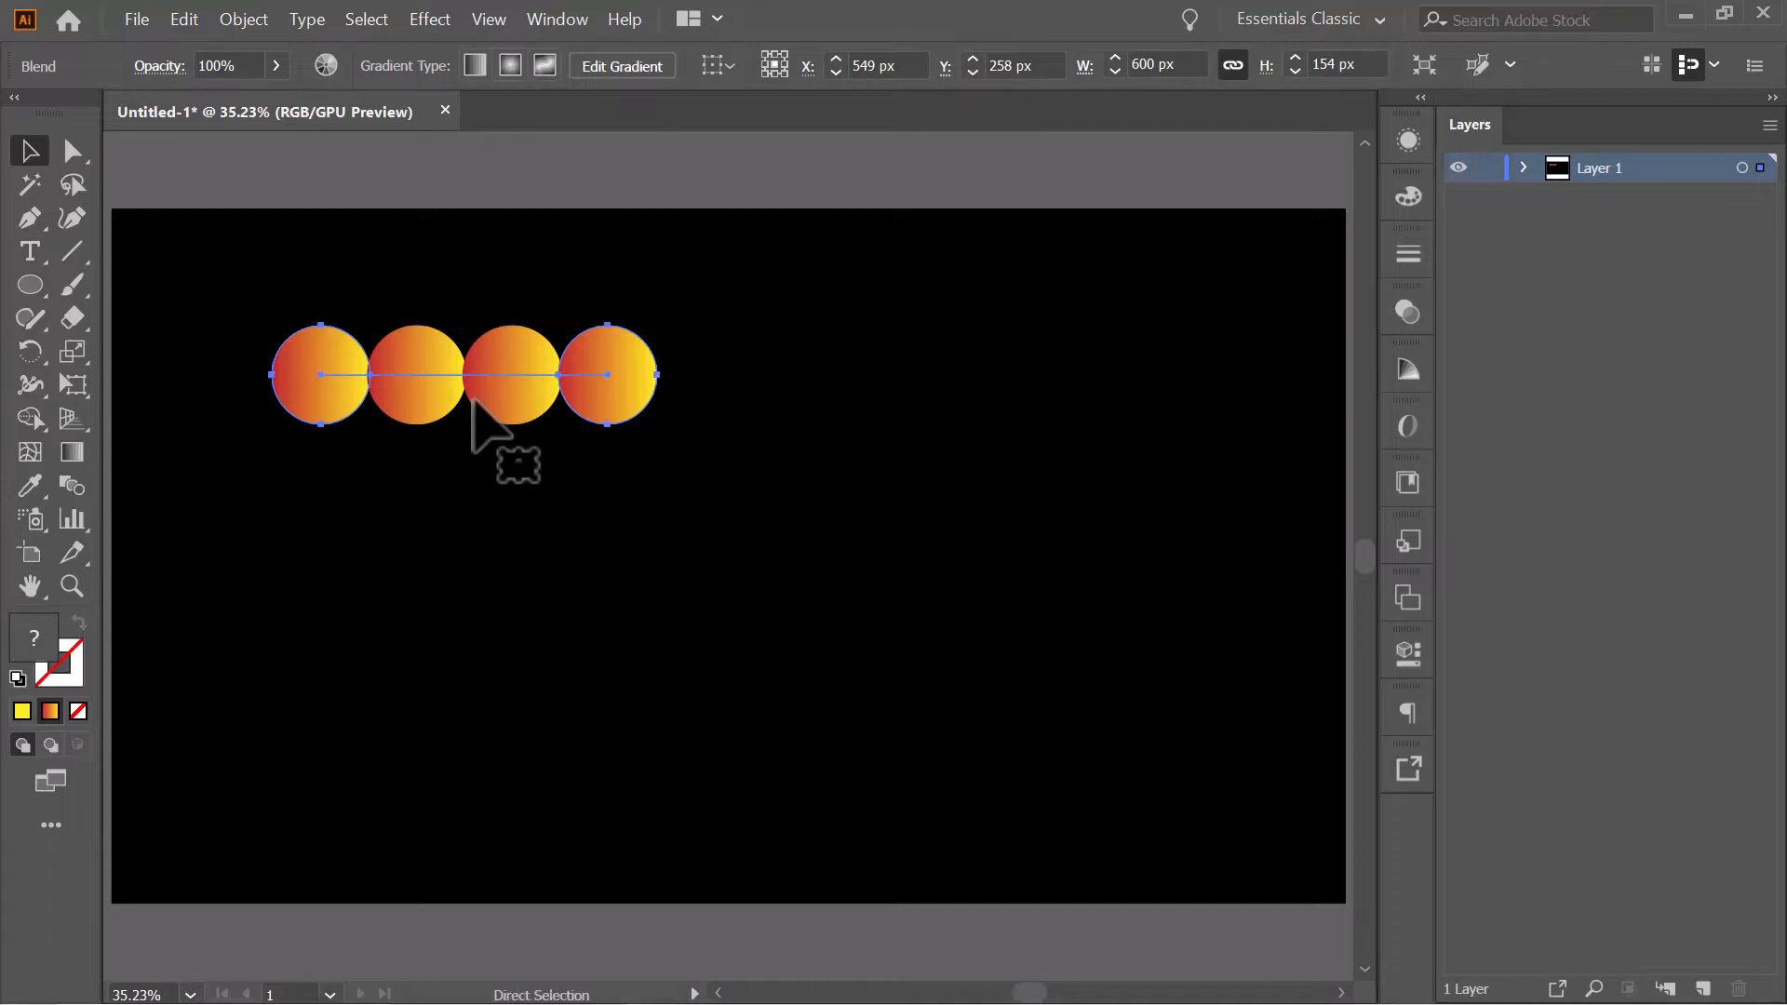
key(ctrl+z)
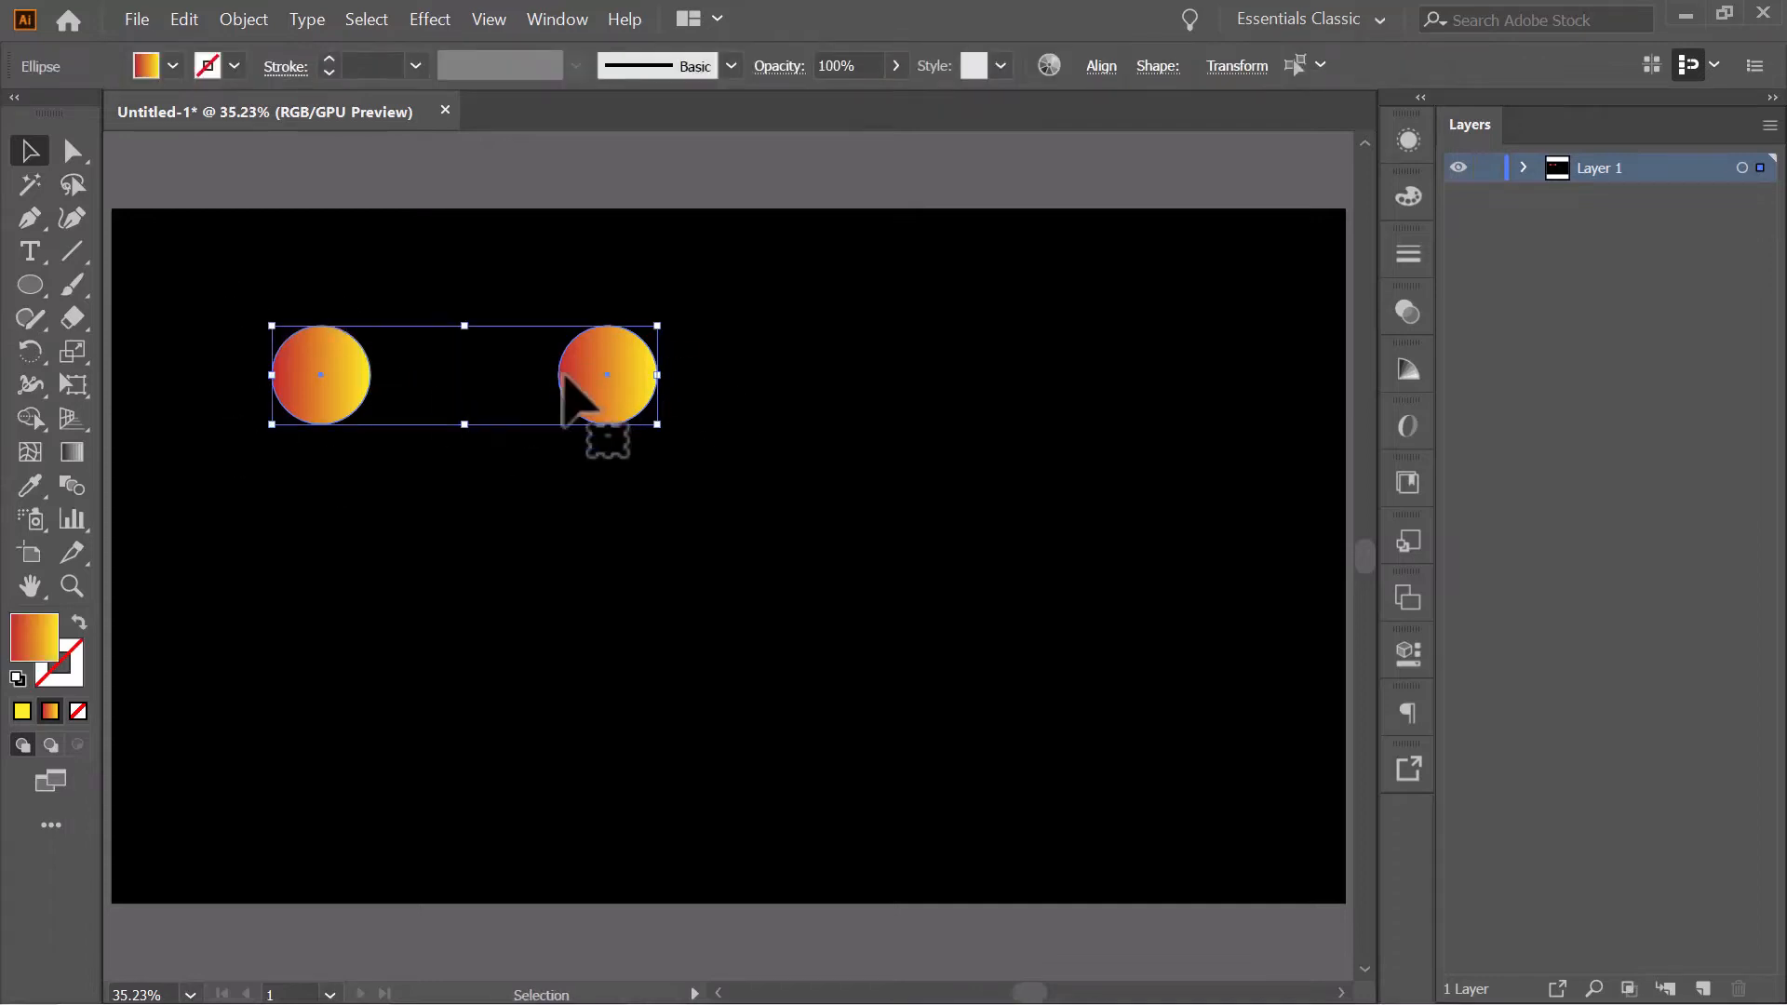
- Make a blend between the two selected gradient circles
click(238, 19)
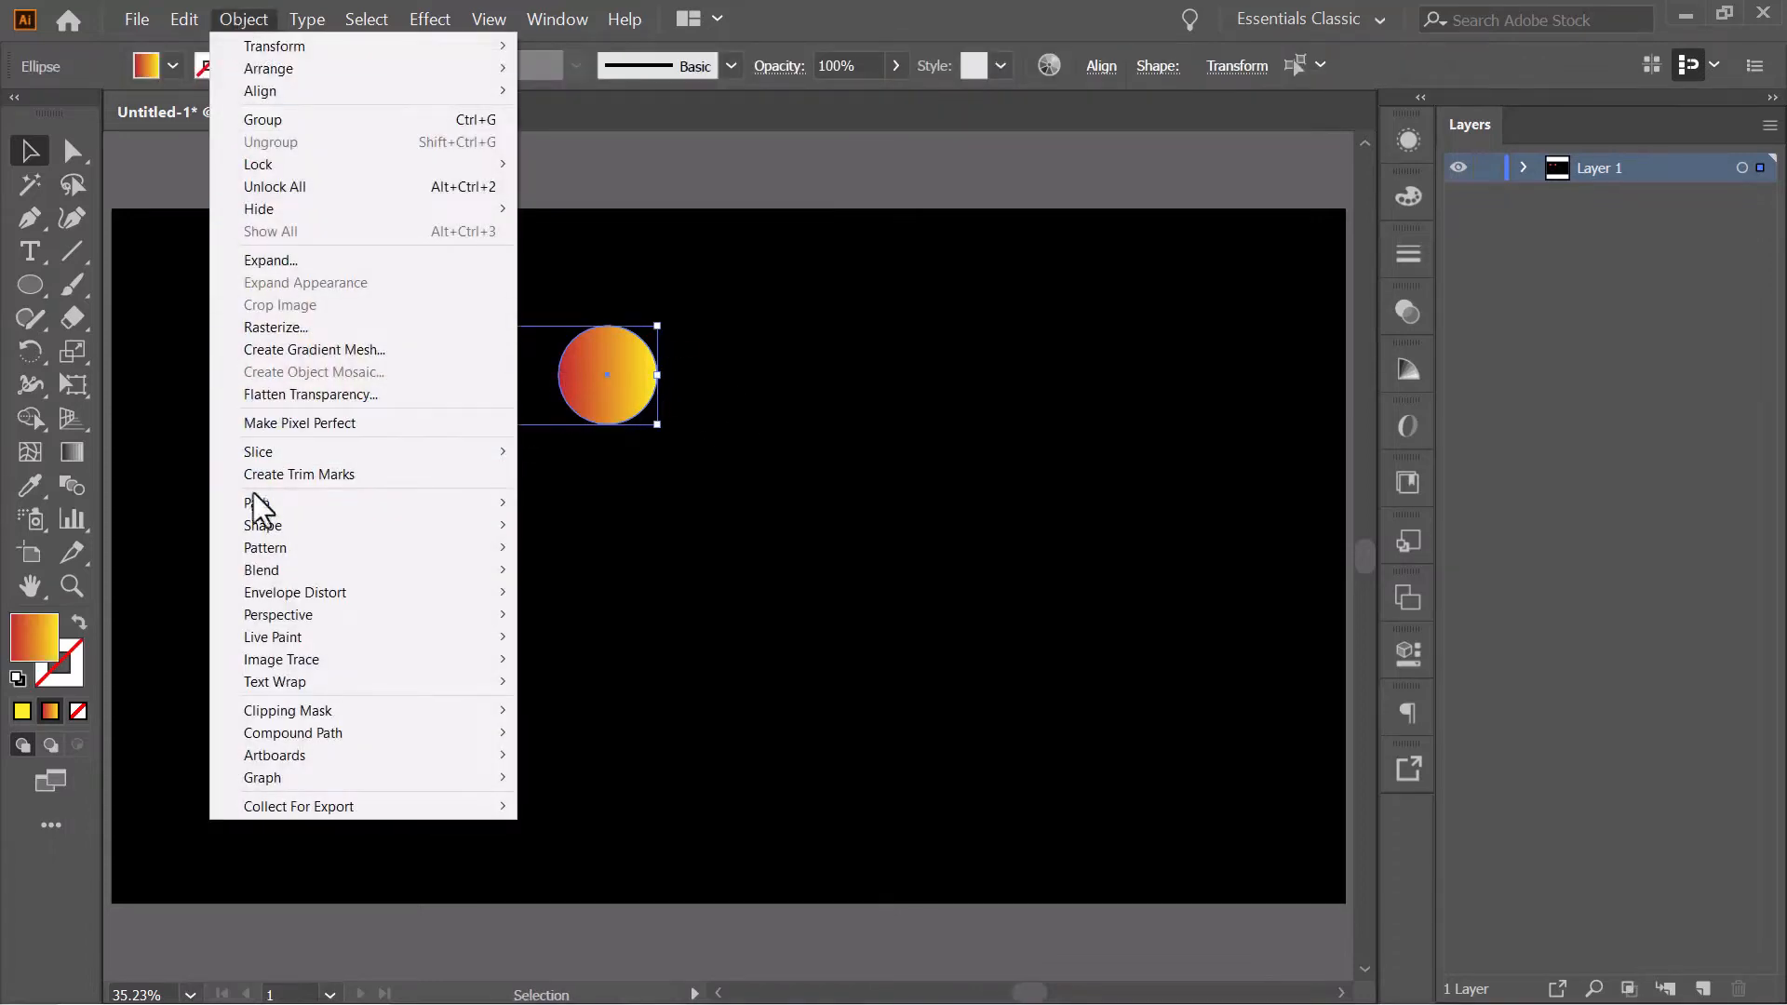
mouse_move(265, 567)
click(625, 571)
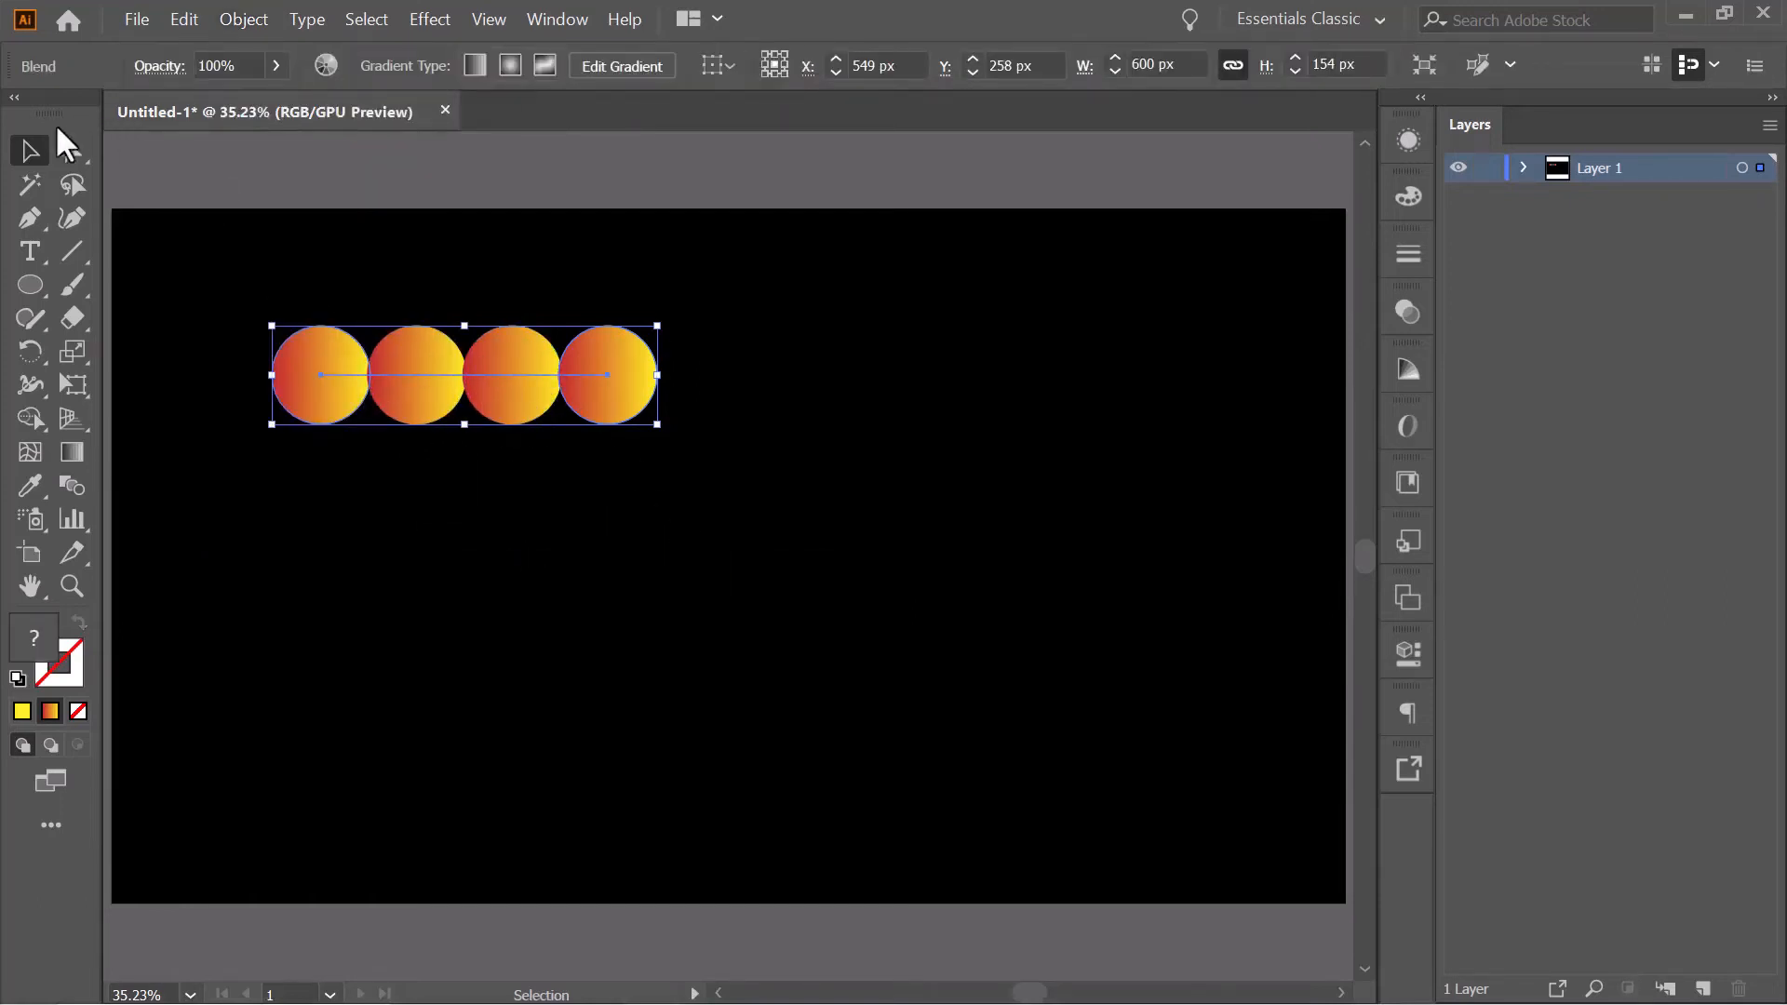
- Set the blend's spacing to Specified Steps with 1000 steps and preview enabled
double_click(70, 482)
click(722, 668)
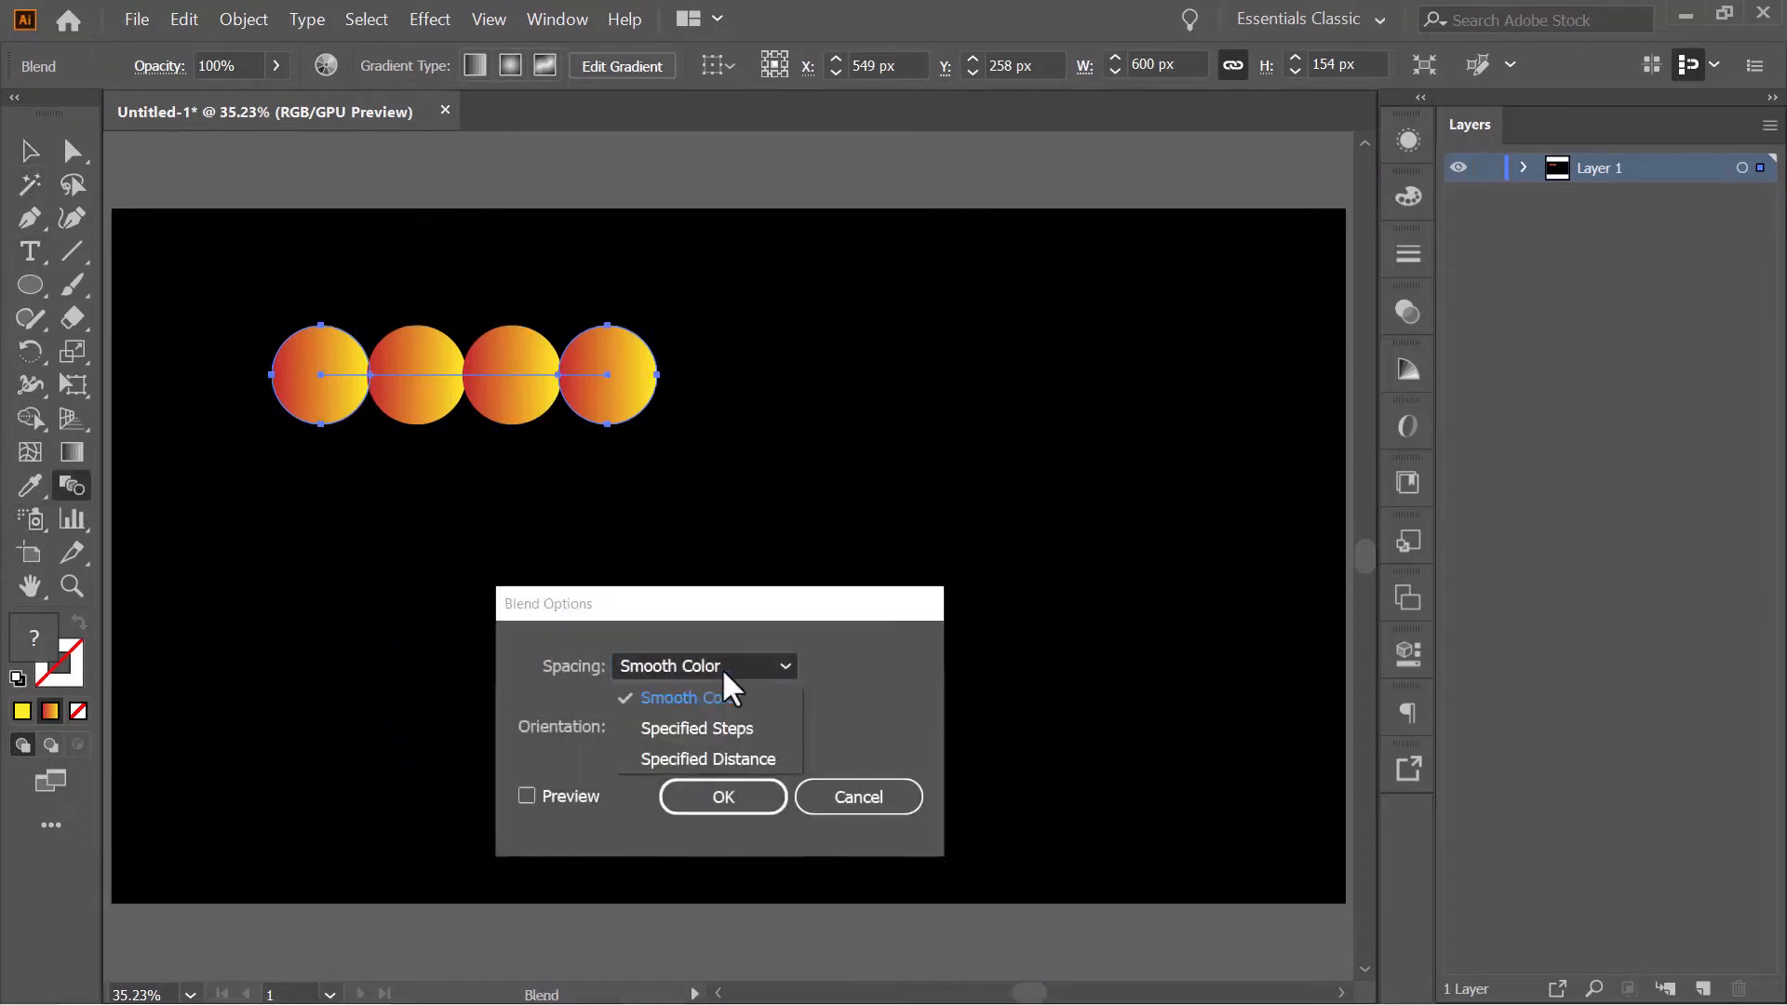
click(680, 725)
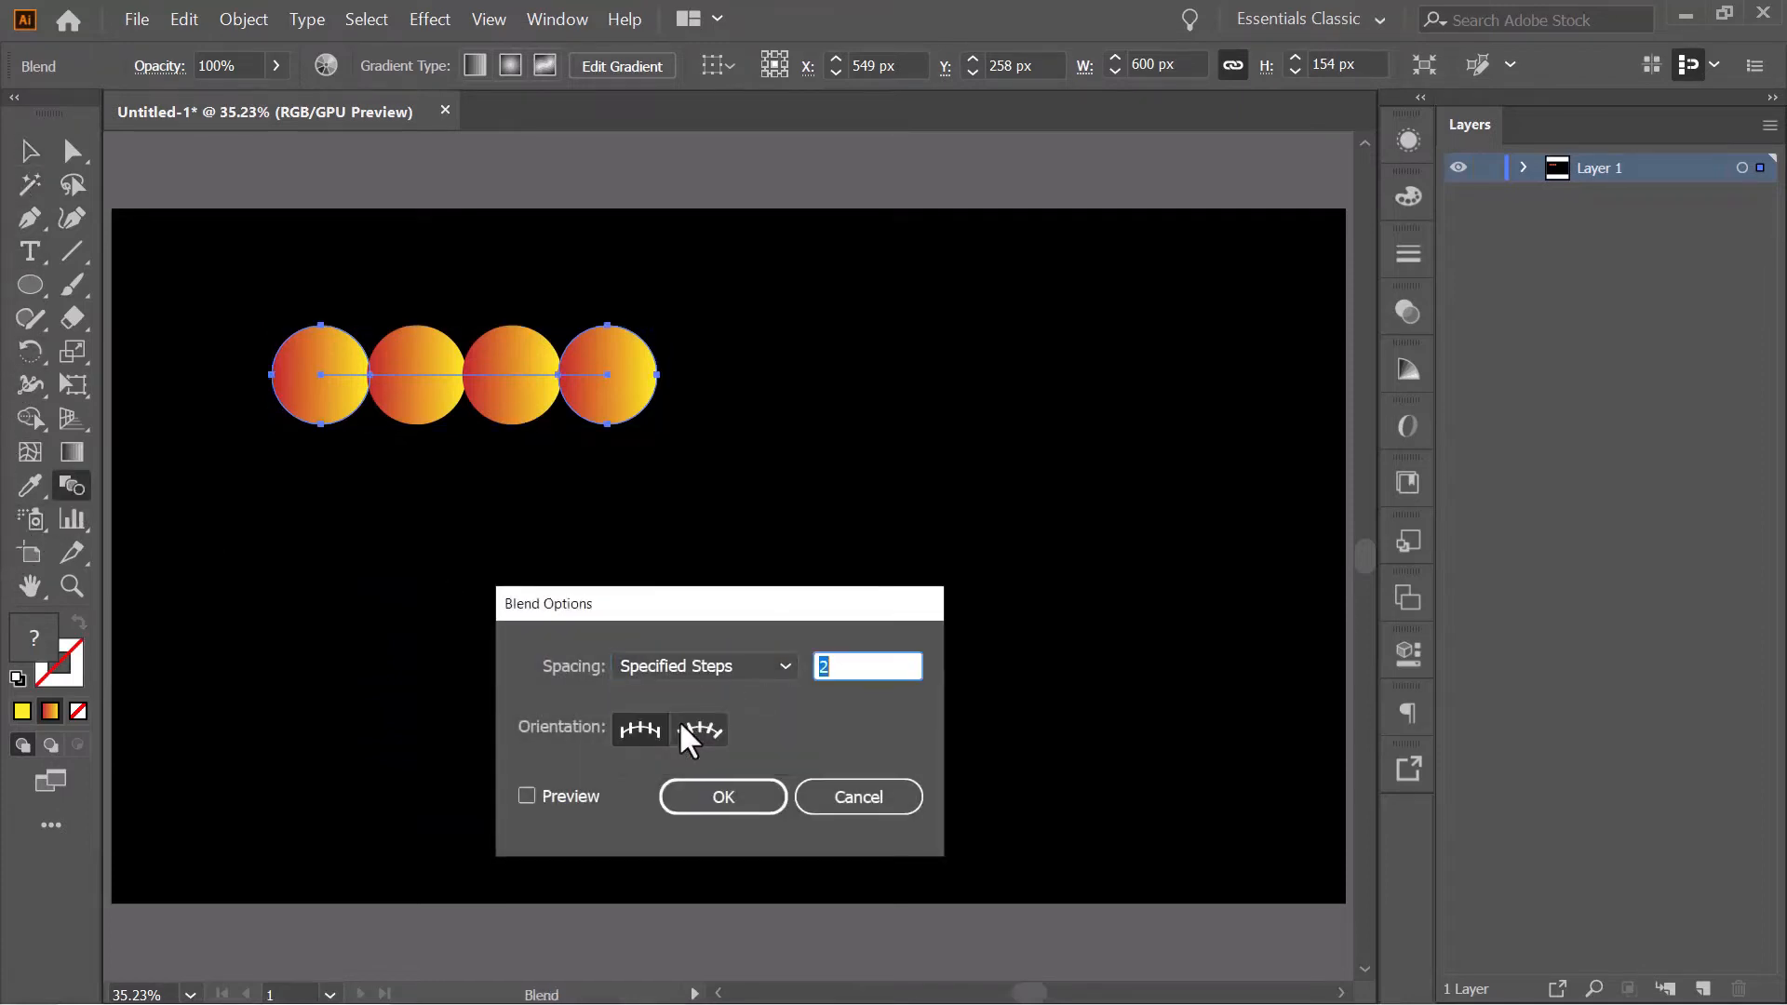
click(559, 796)
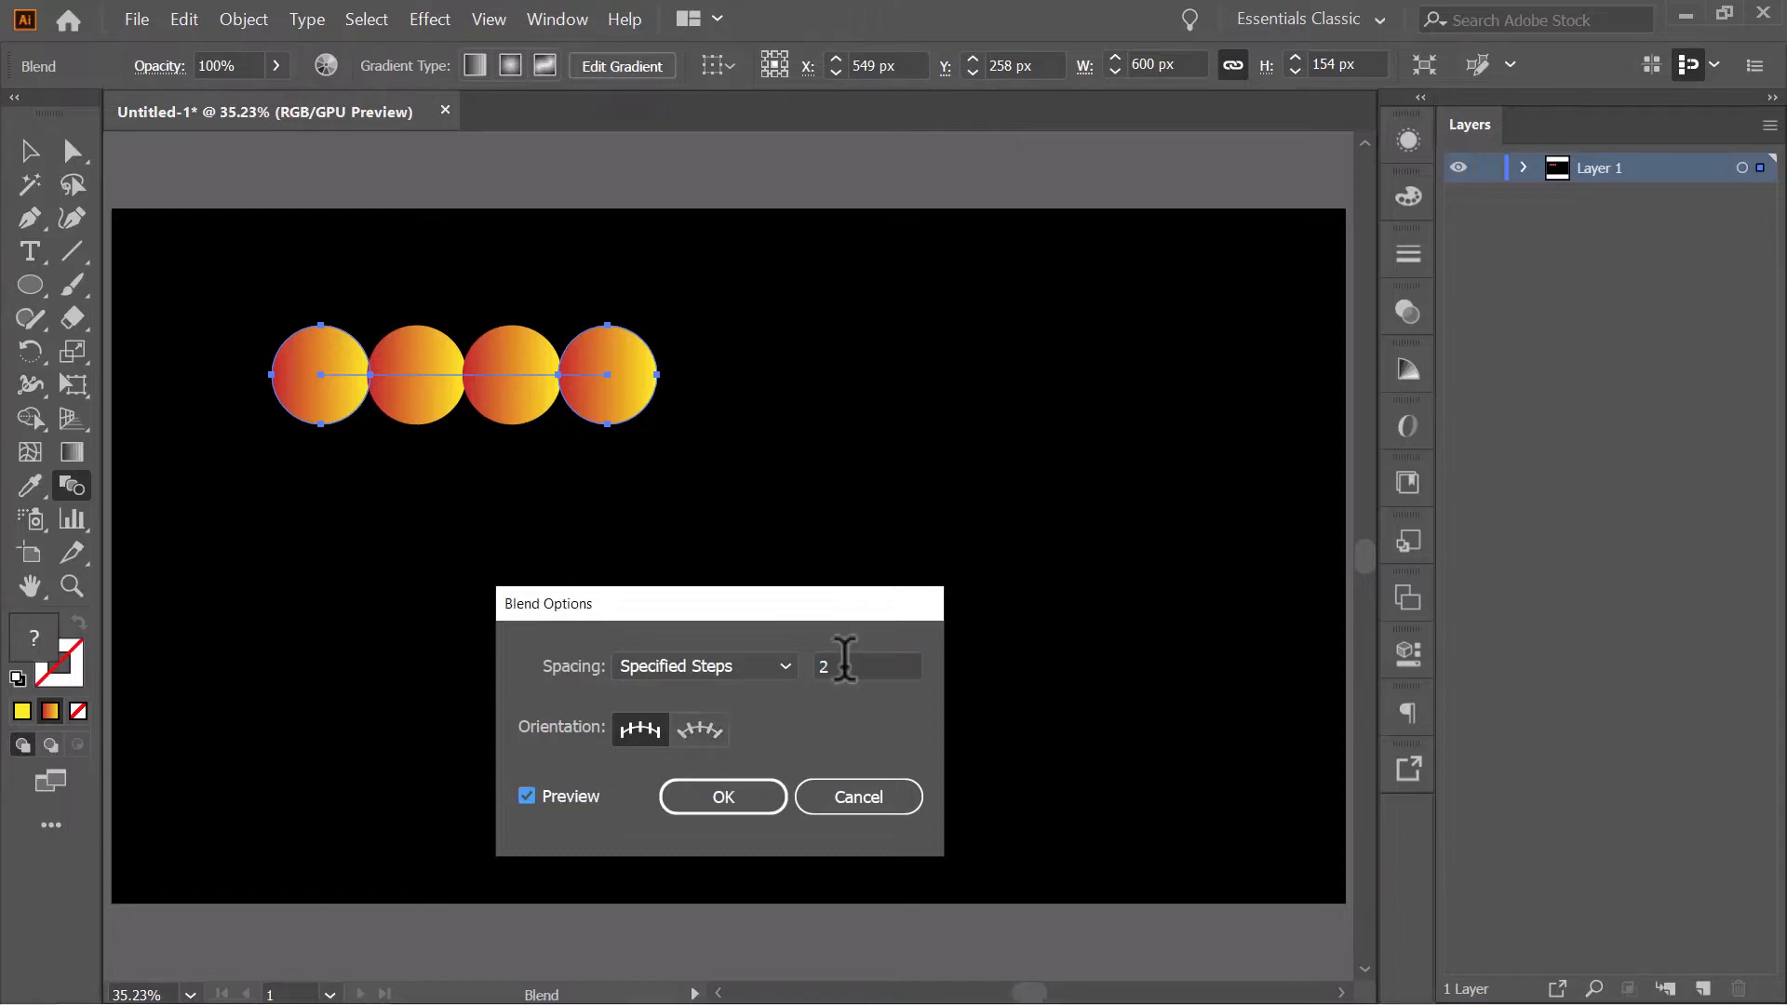
click(813, 666)
text(1000)
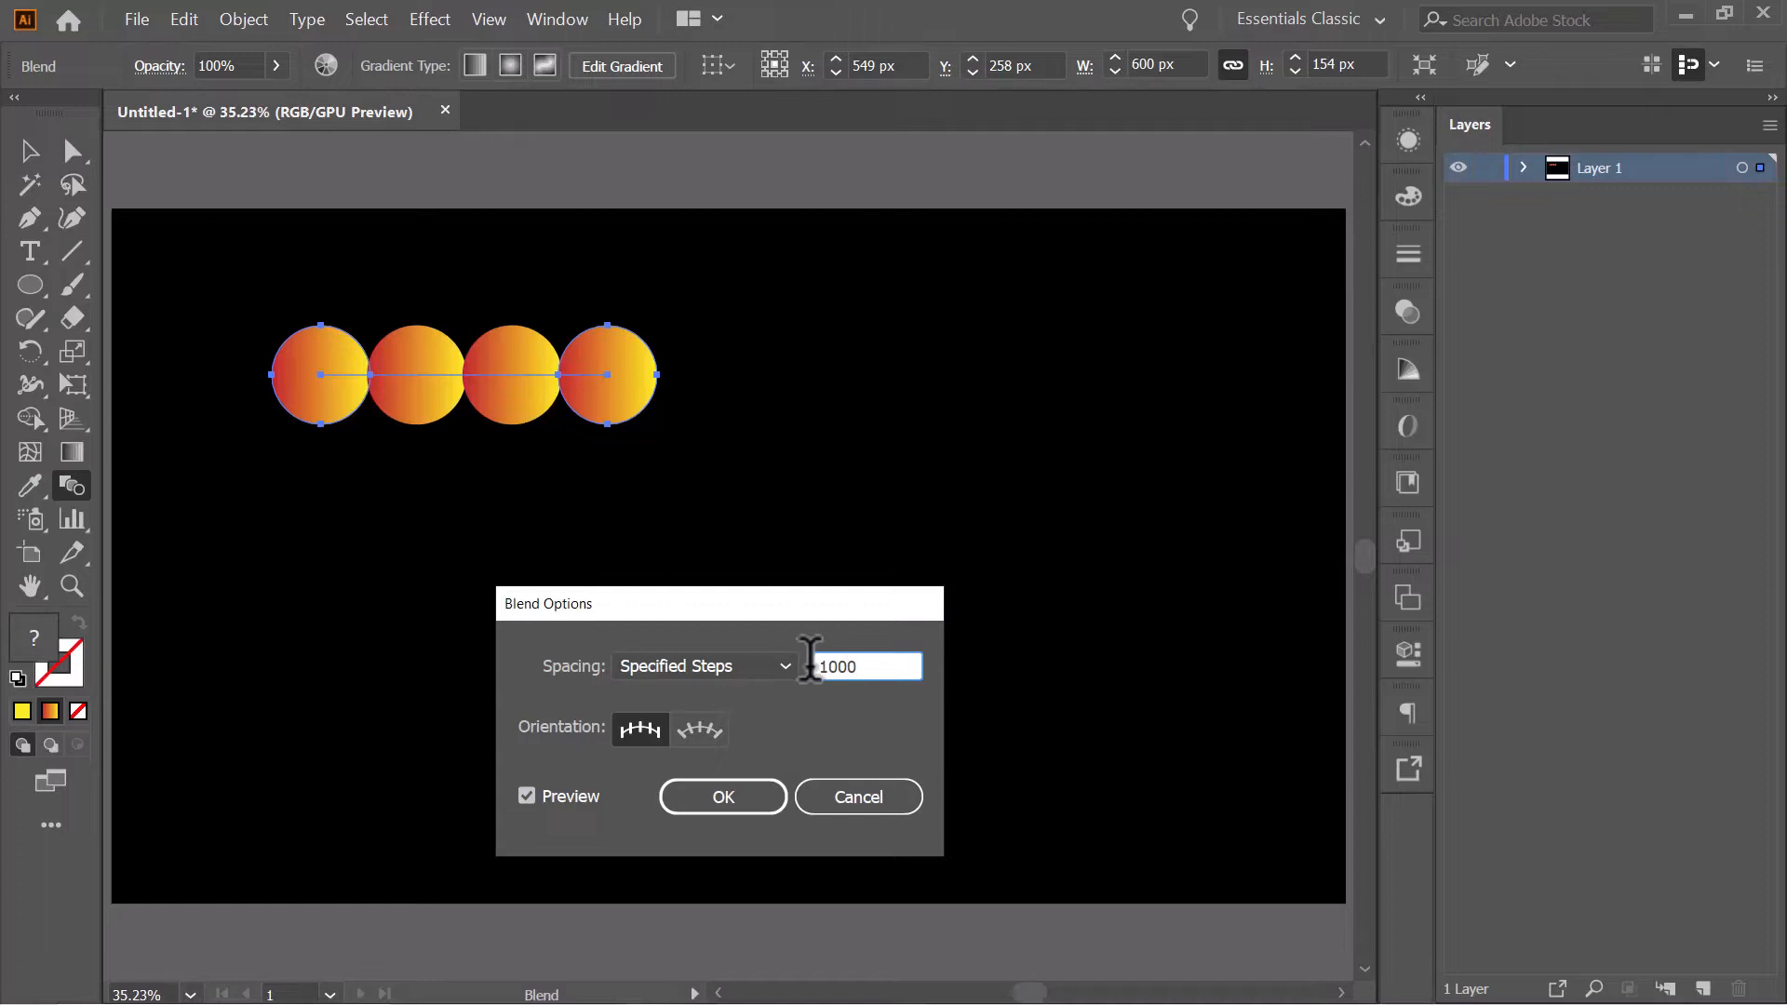
click(728, 796)
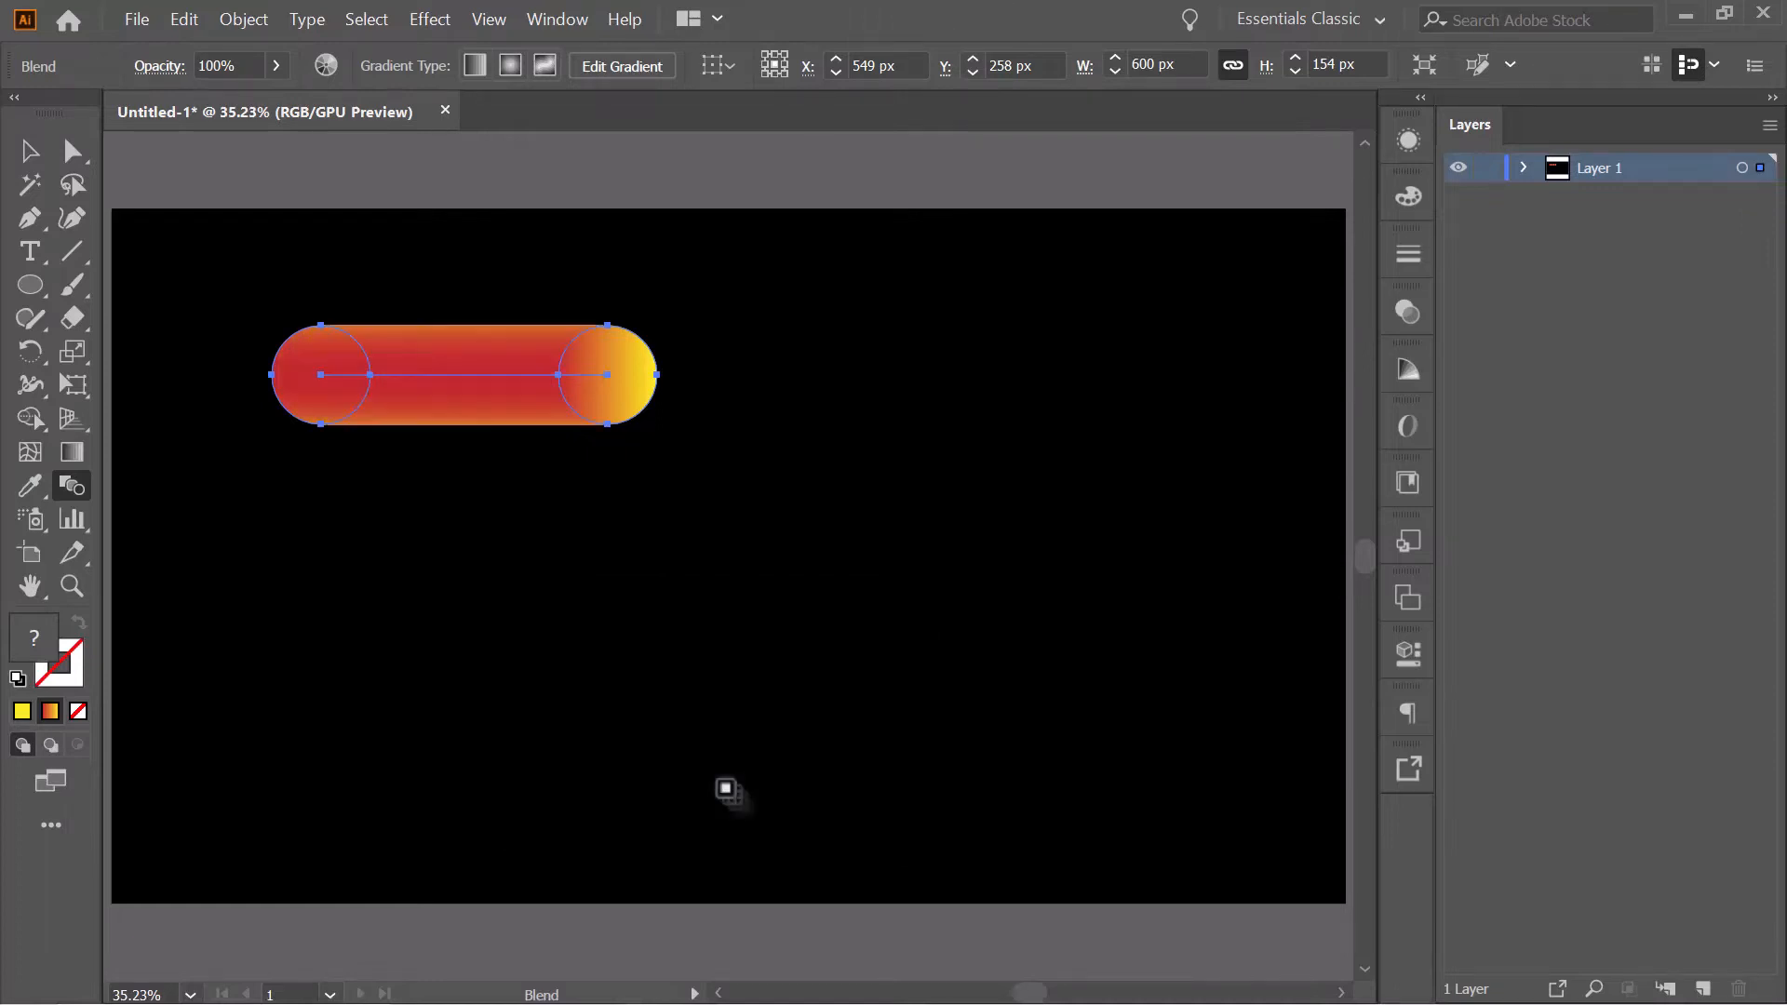
click(29, 150)
click(246, 260)
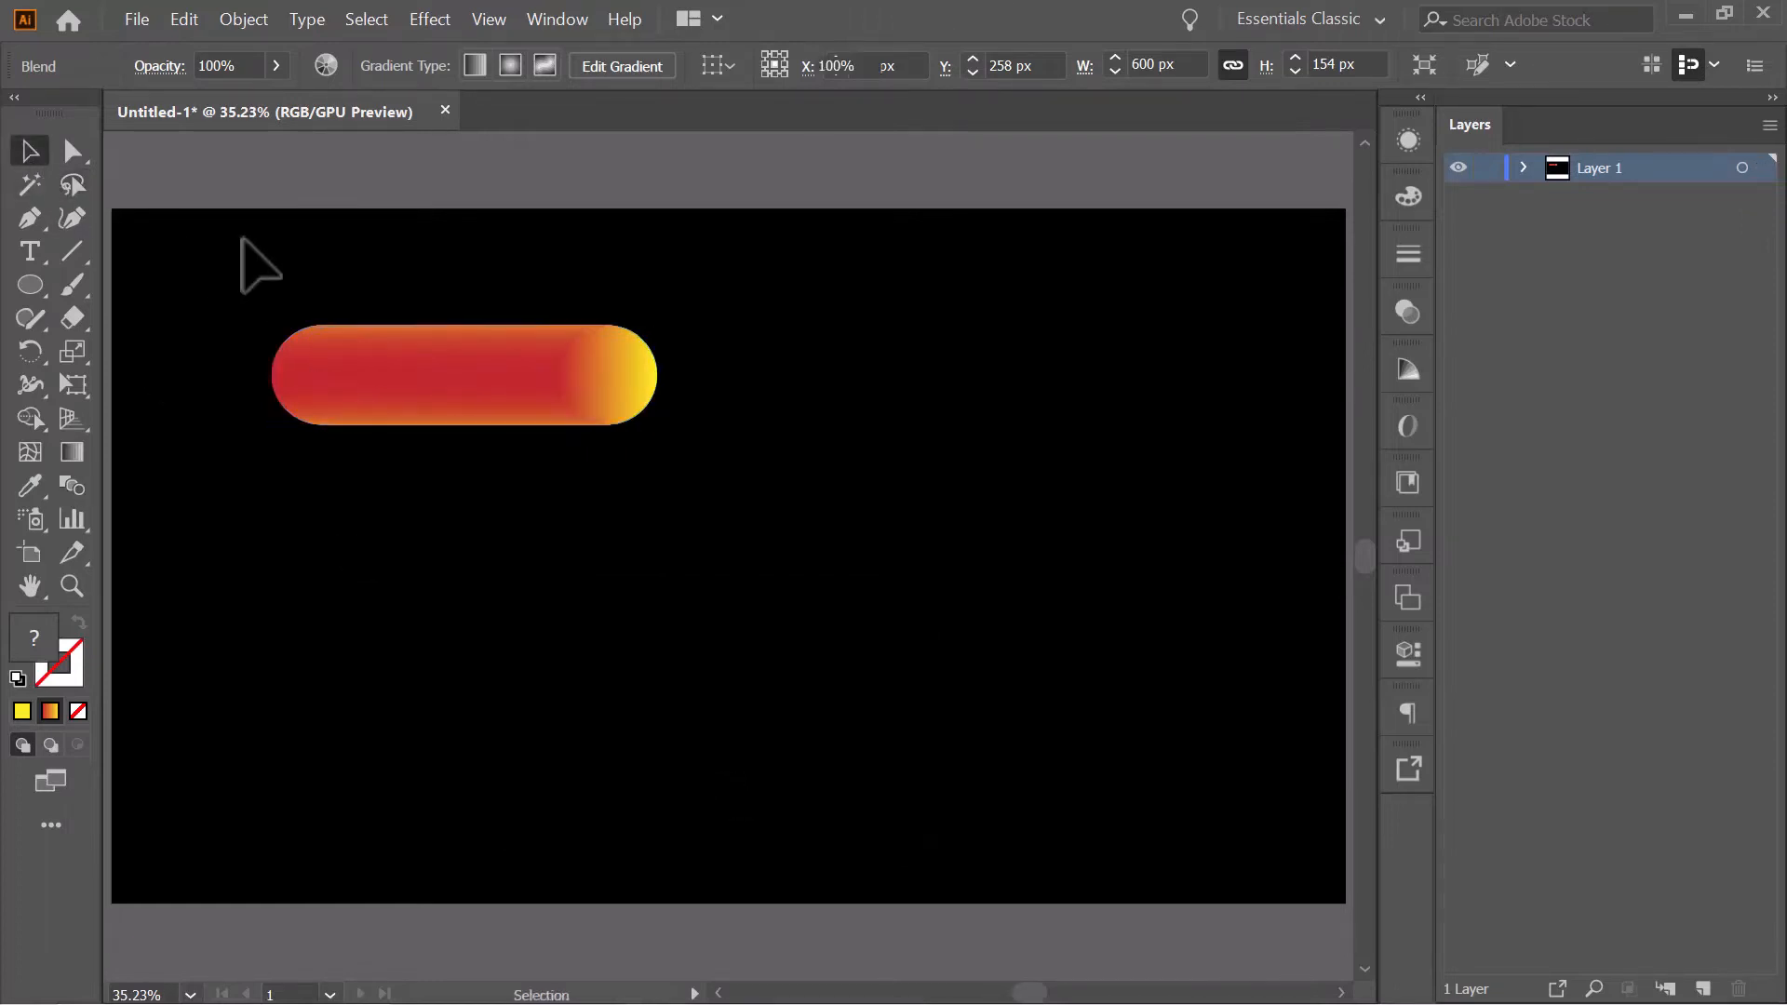
drag(192, 279, 686, 511)
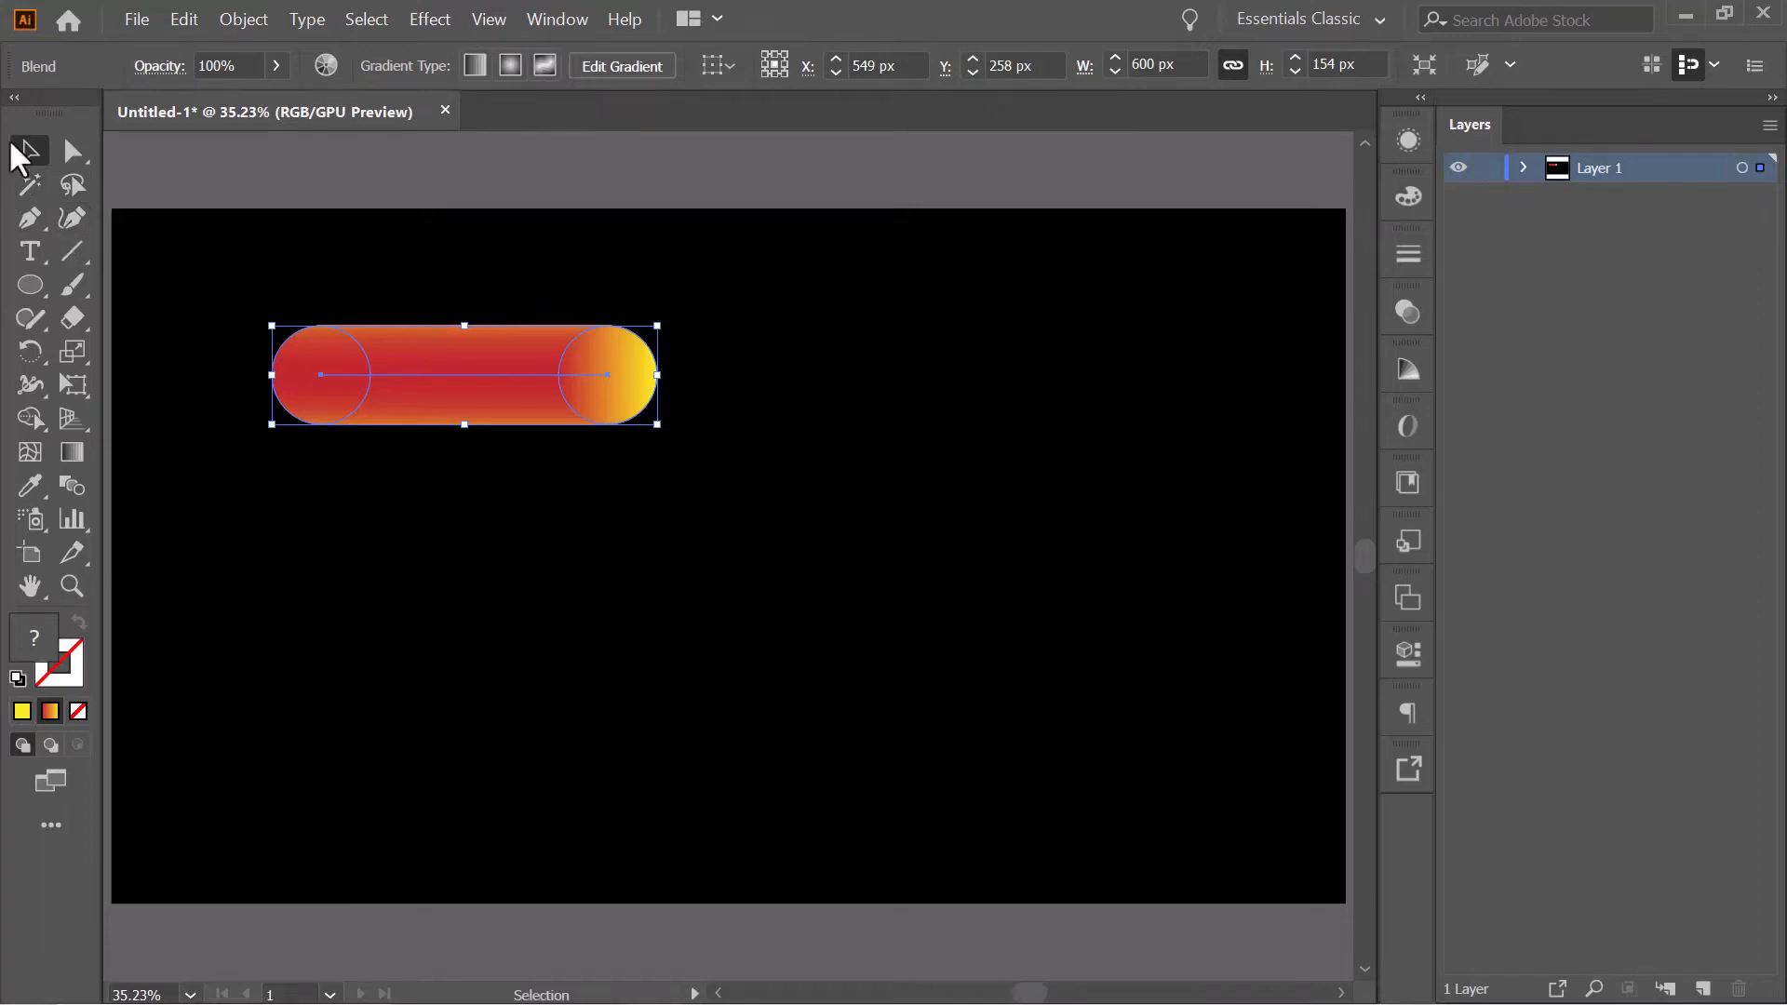
- Draw an open looping path of six points with the Curvature tool below the blended bar
click(73, 220)
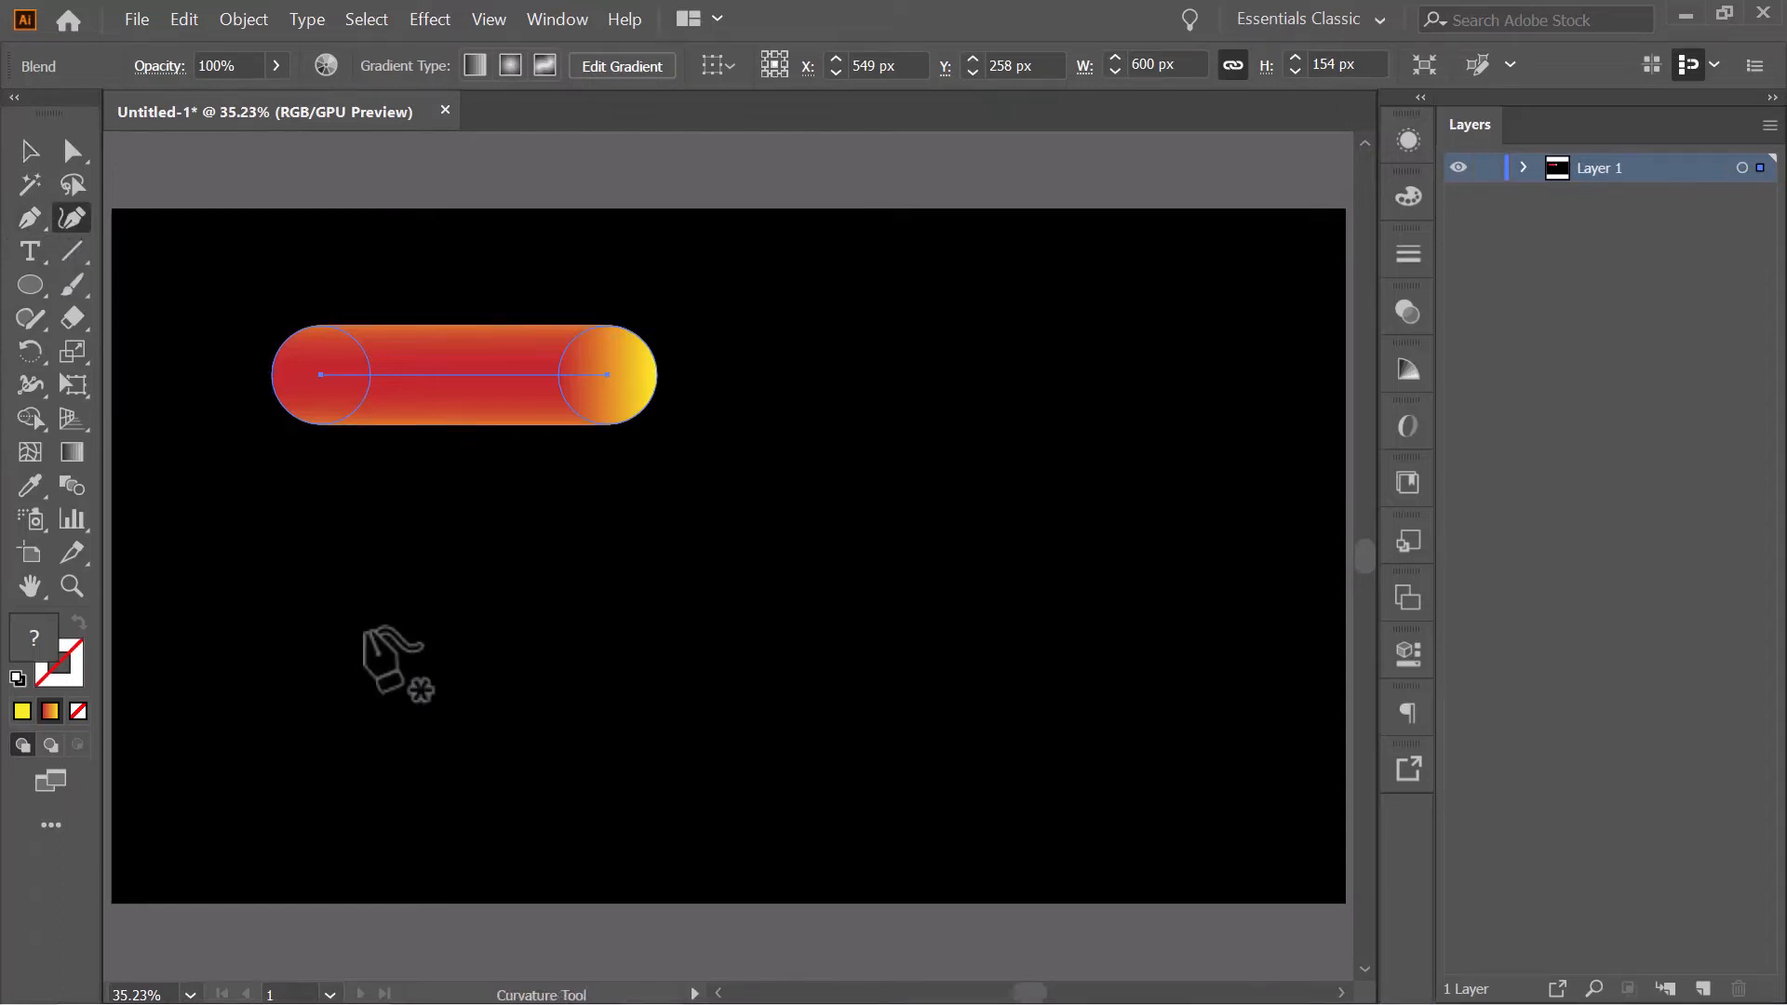
click(538, 792)
click(630, 617)
click(769, 667)
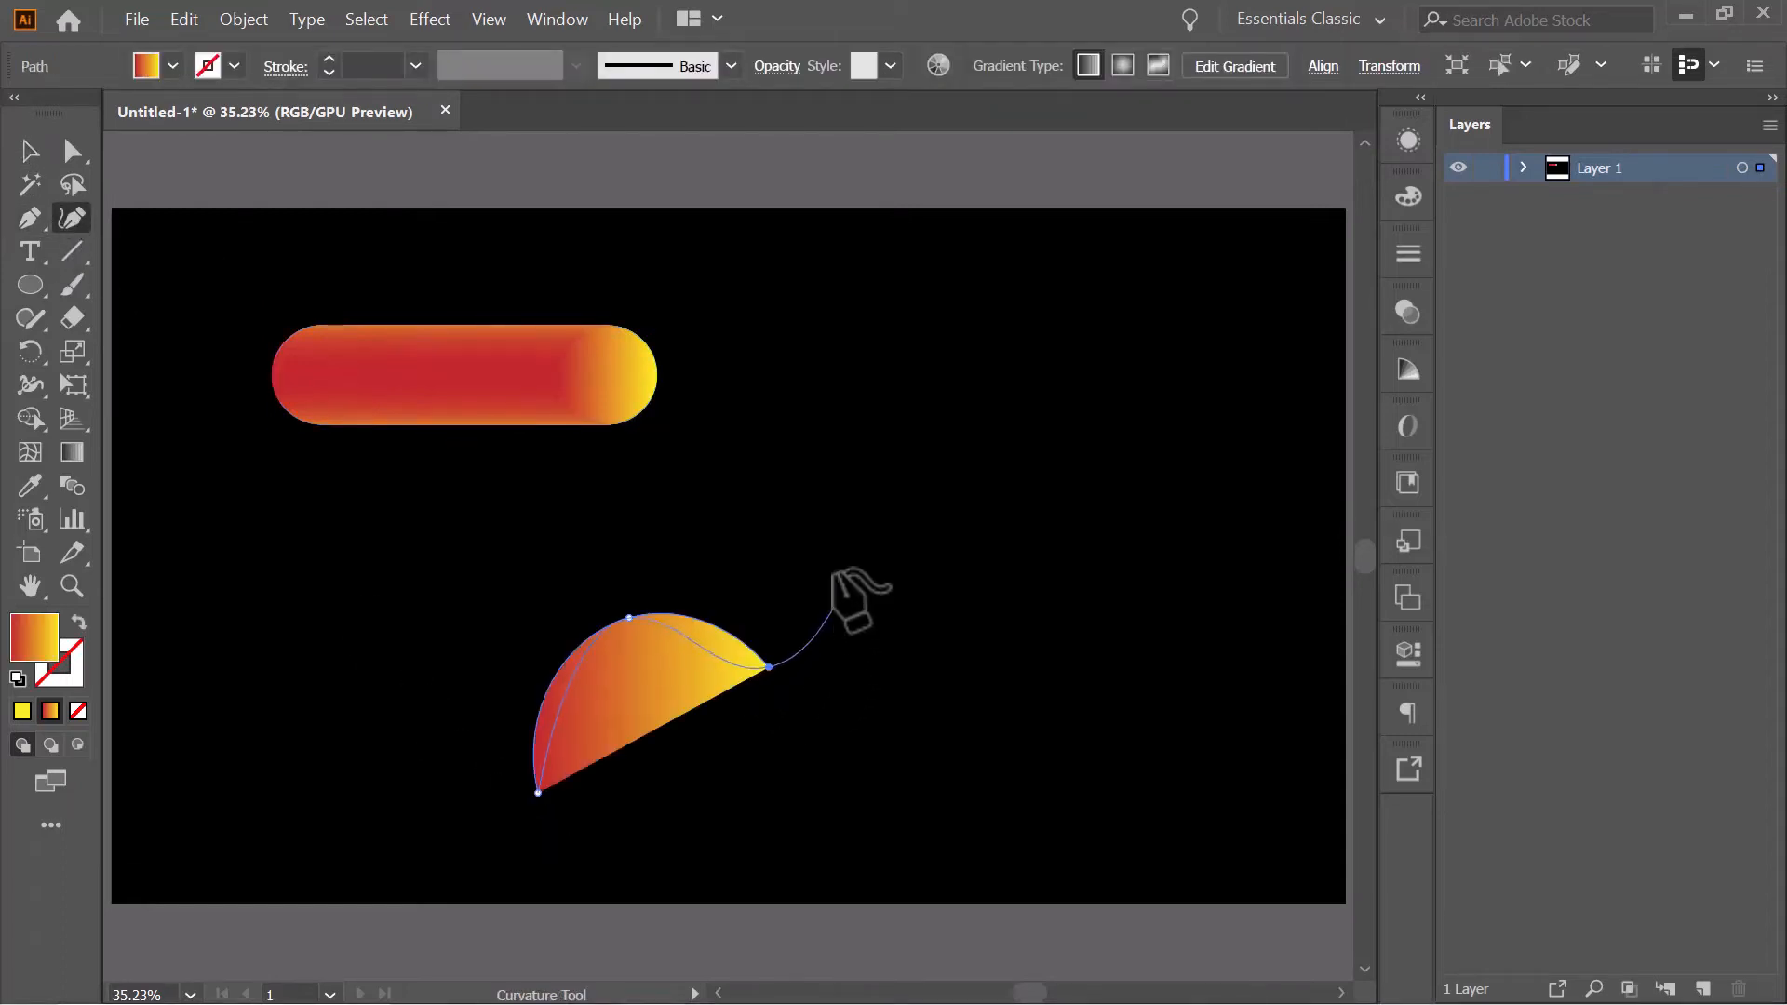
click(802, 559)
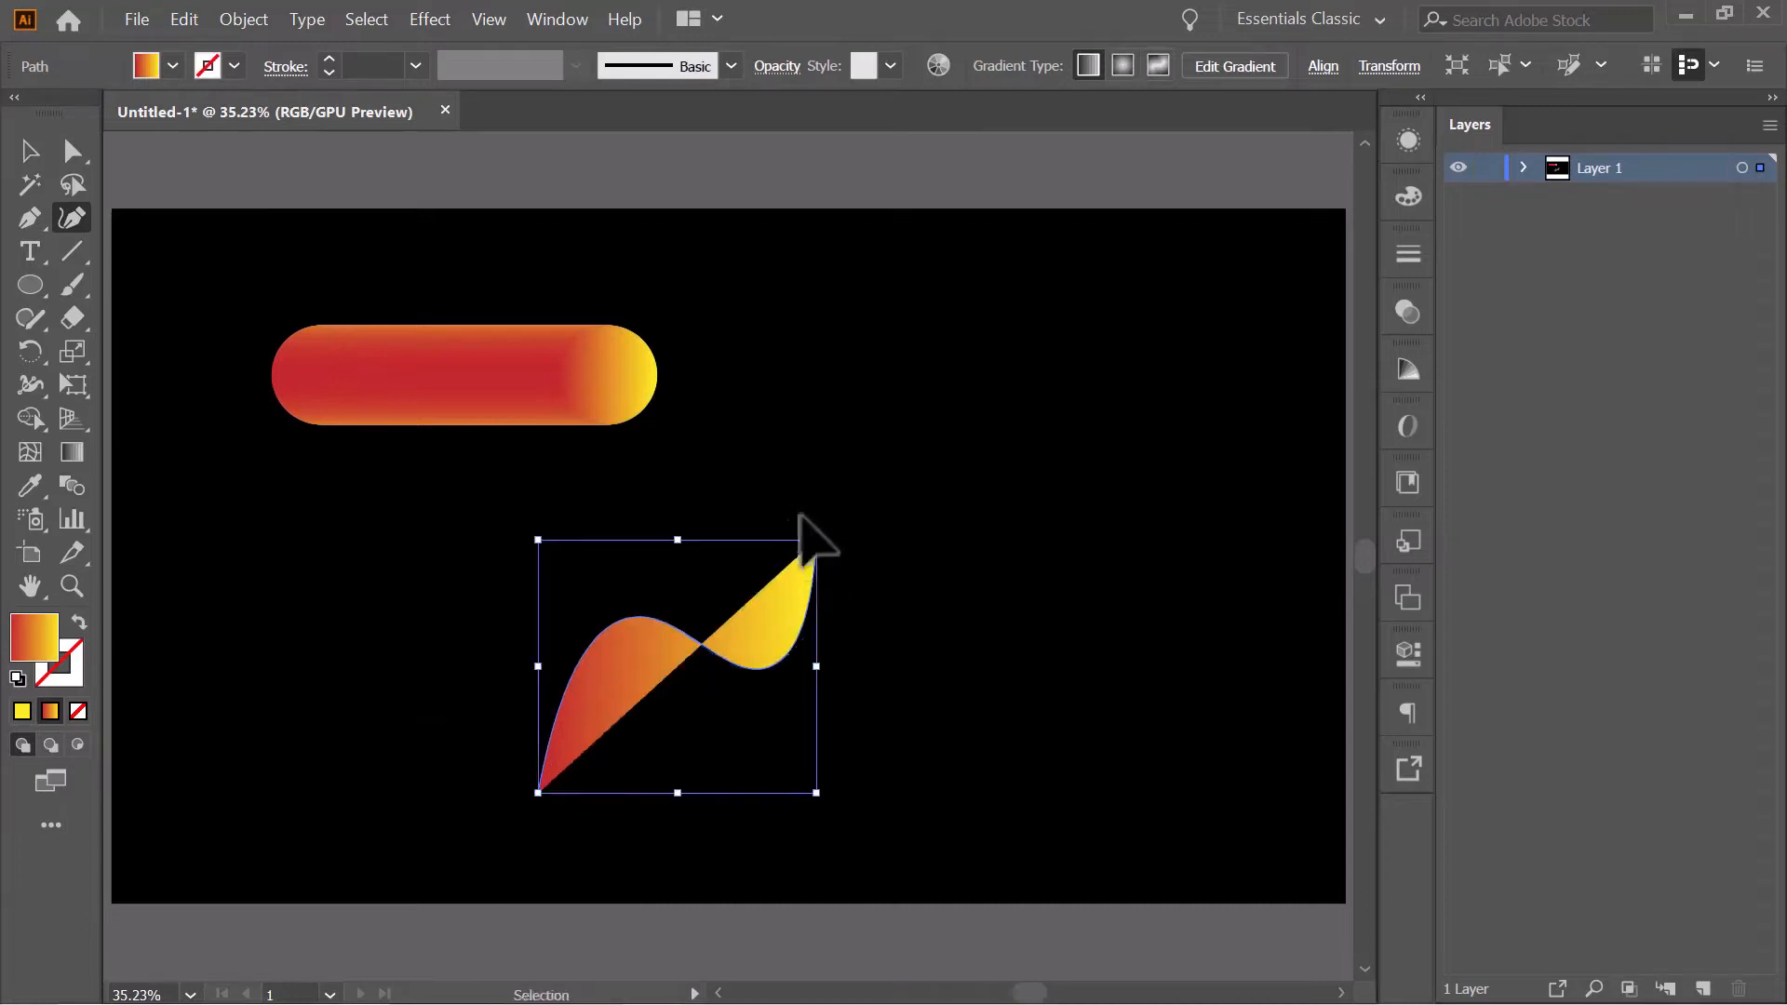
key(ctrl+z)
click(801, 476)
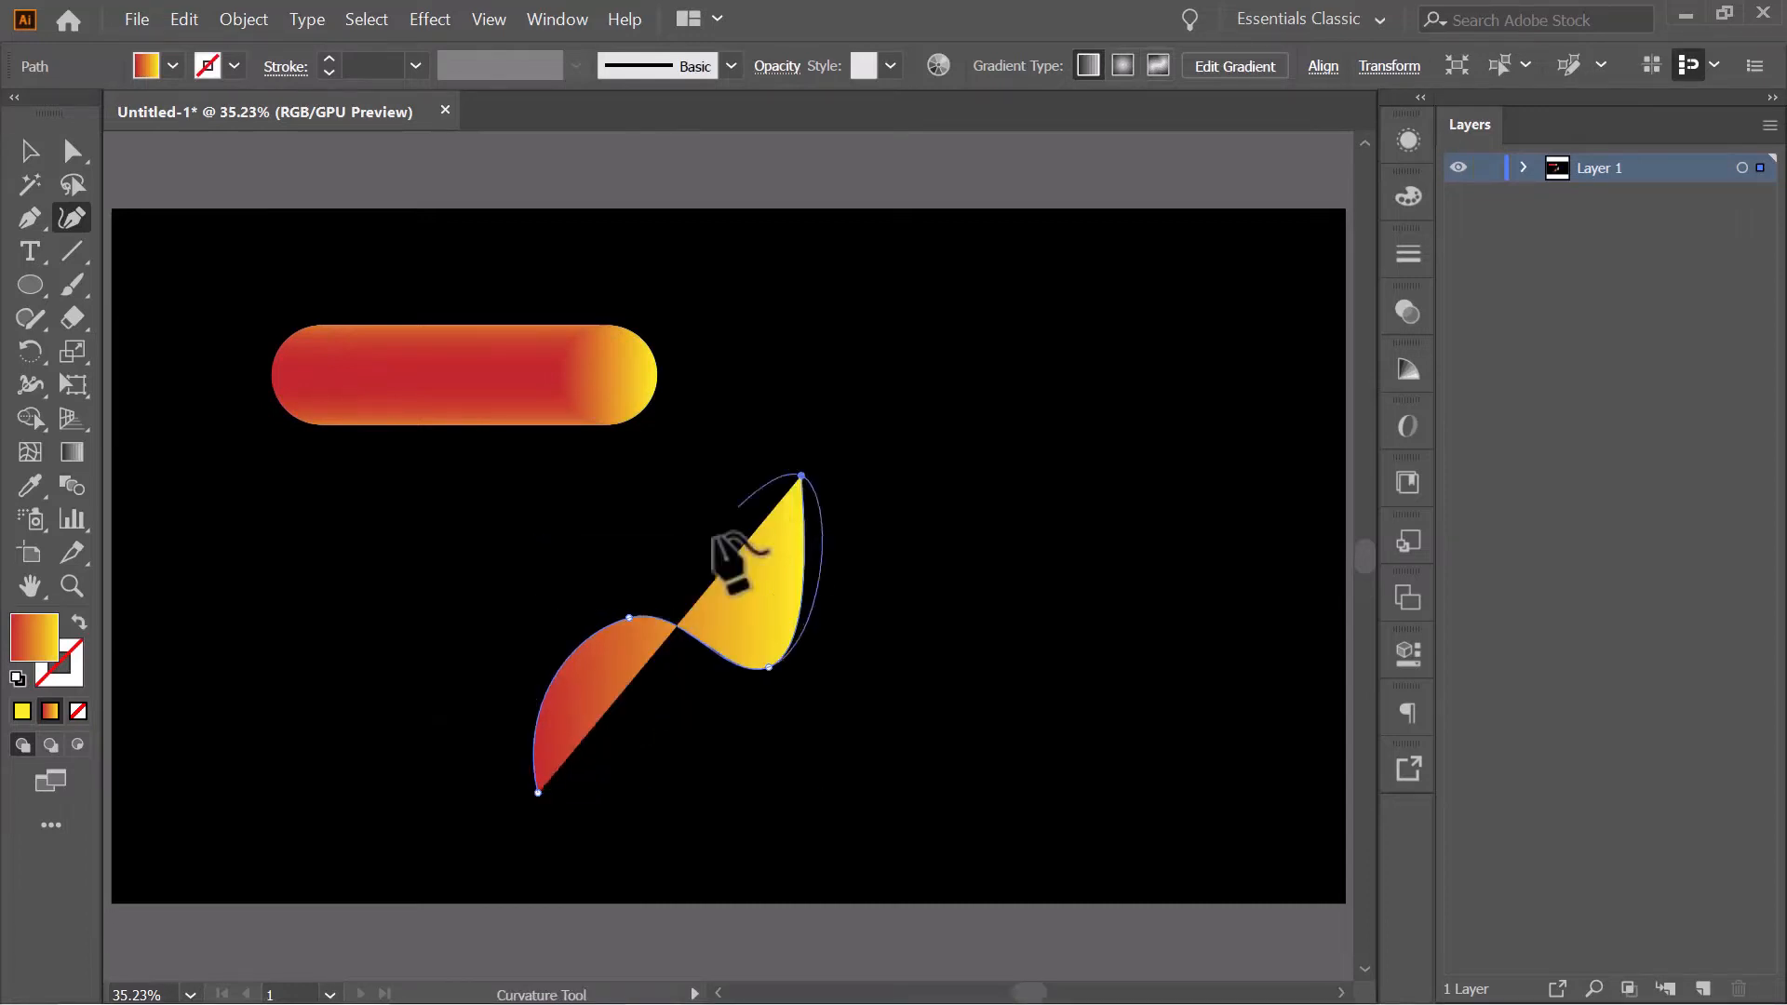
click(661, 517)
click(919, 577)
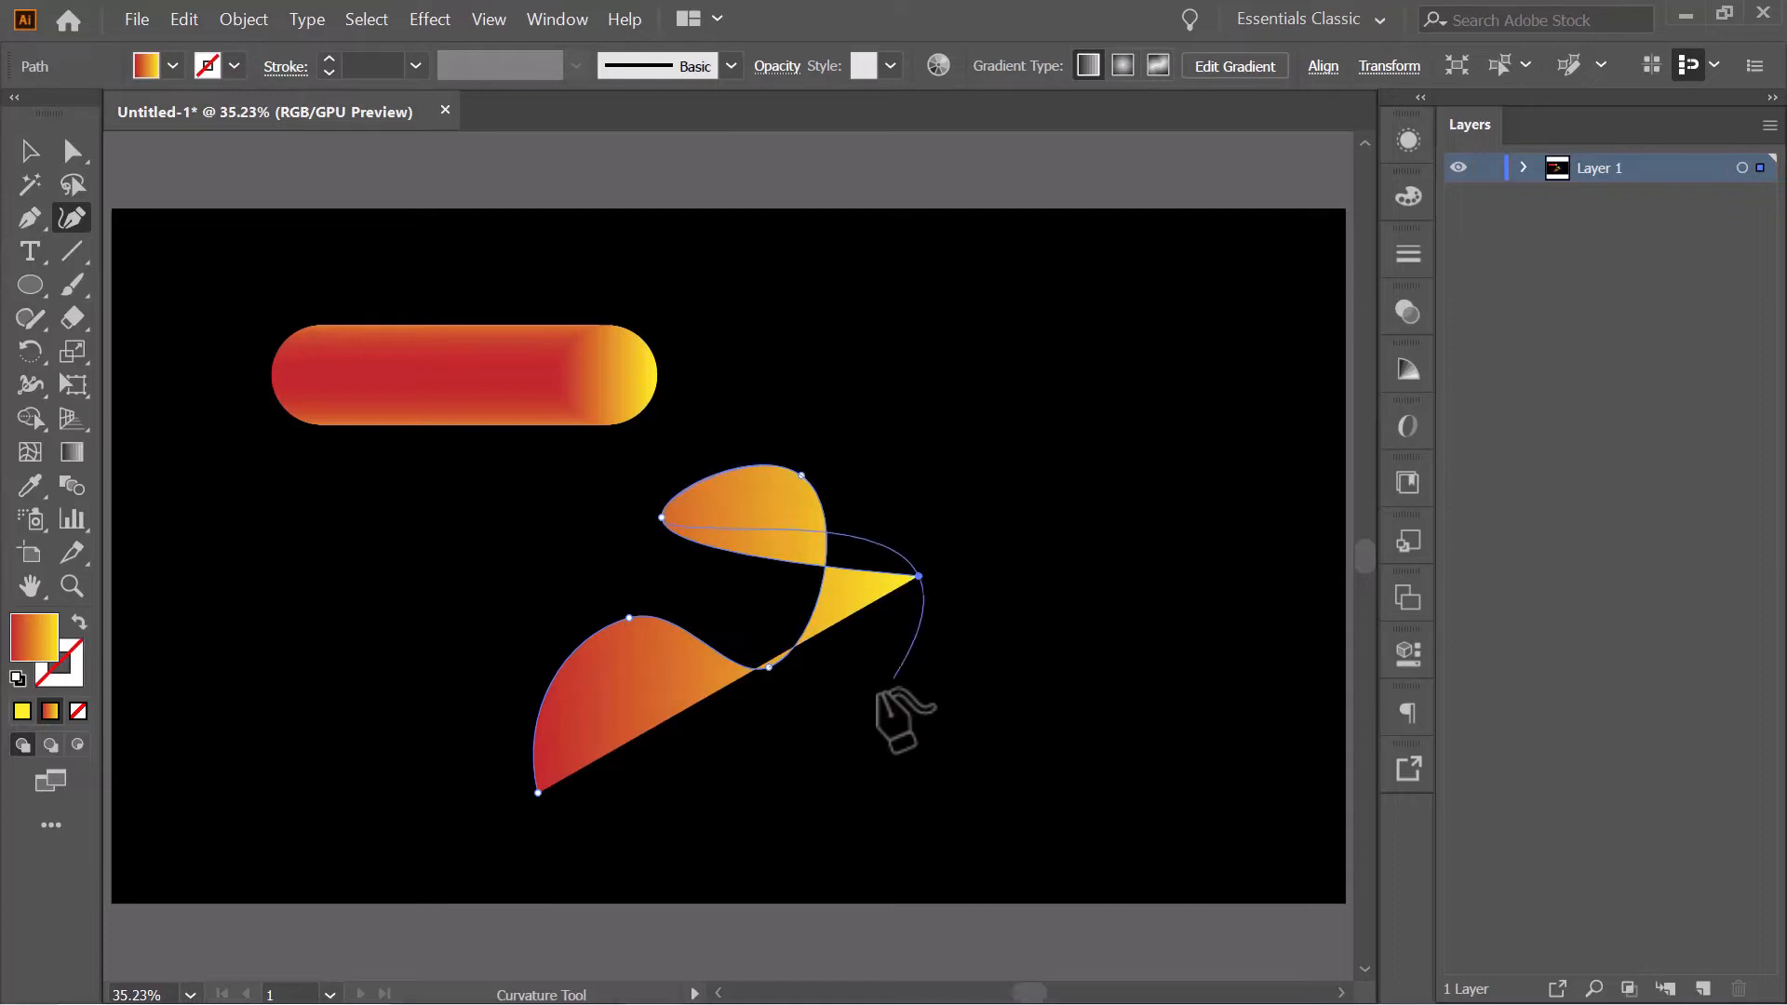
- Set the looping path's fill to None, end the path and delete it
click(173, 67)
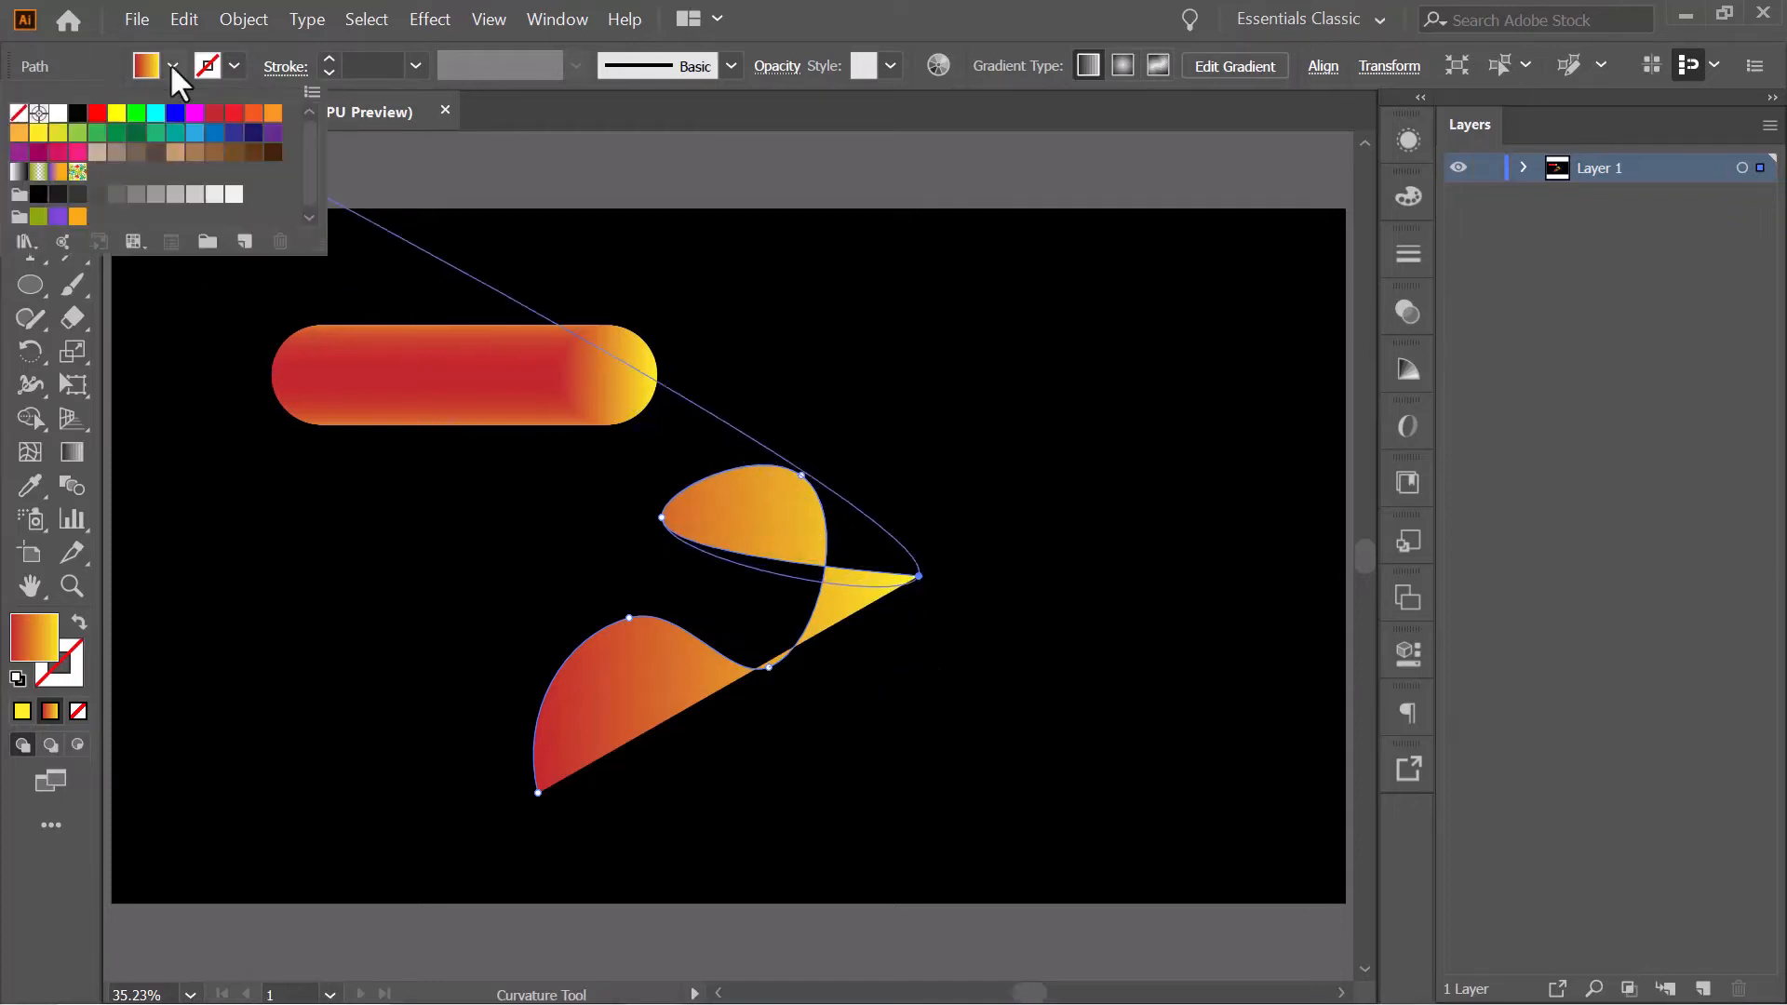
click(17, 112)
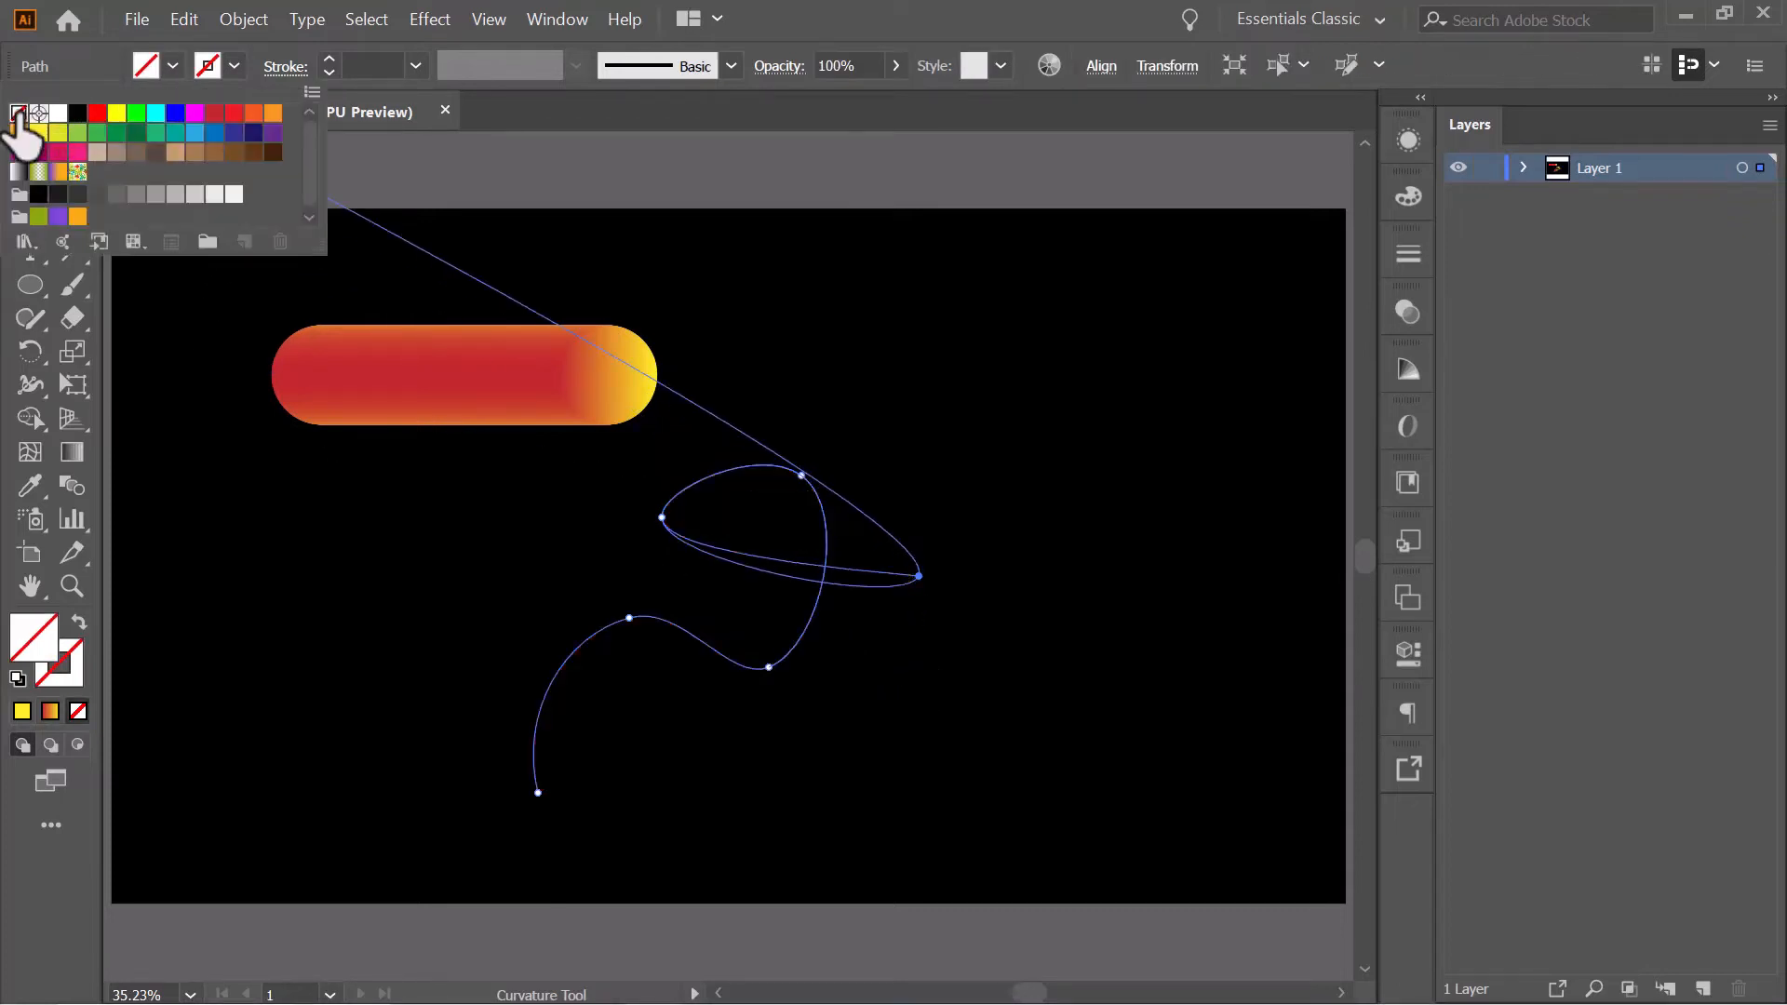
key(Escape)
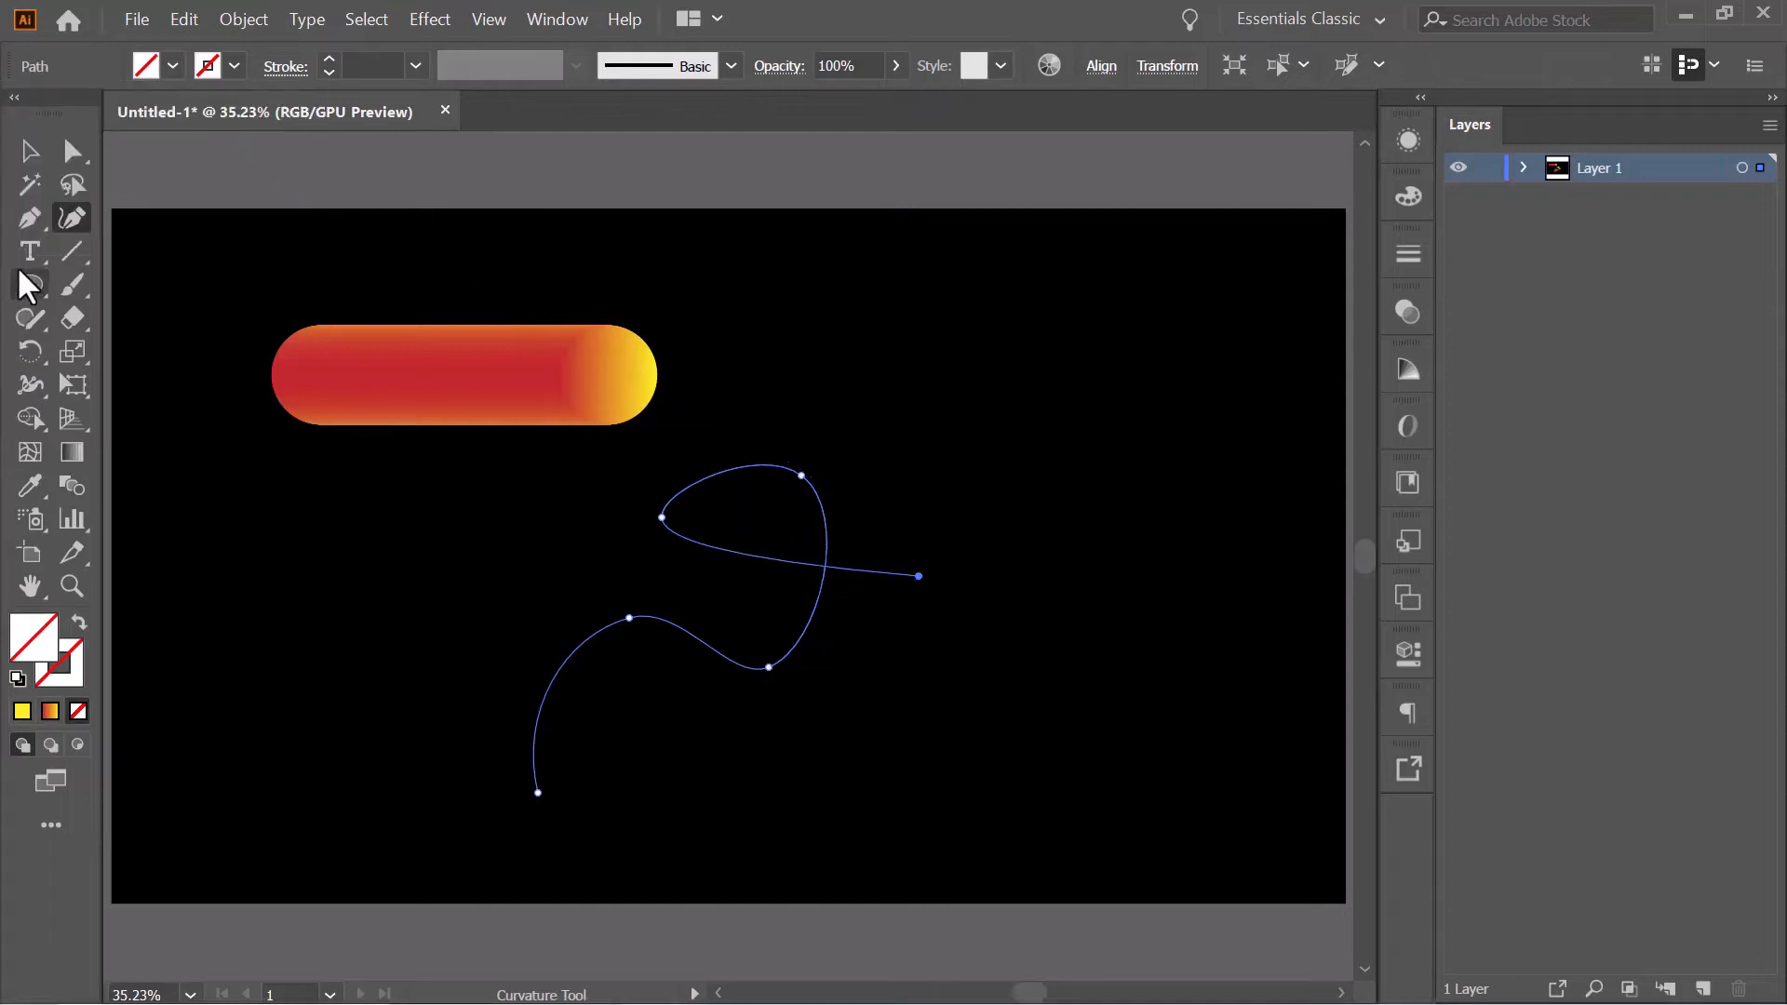
click(30, 151)
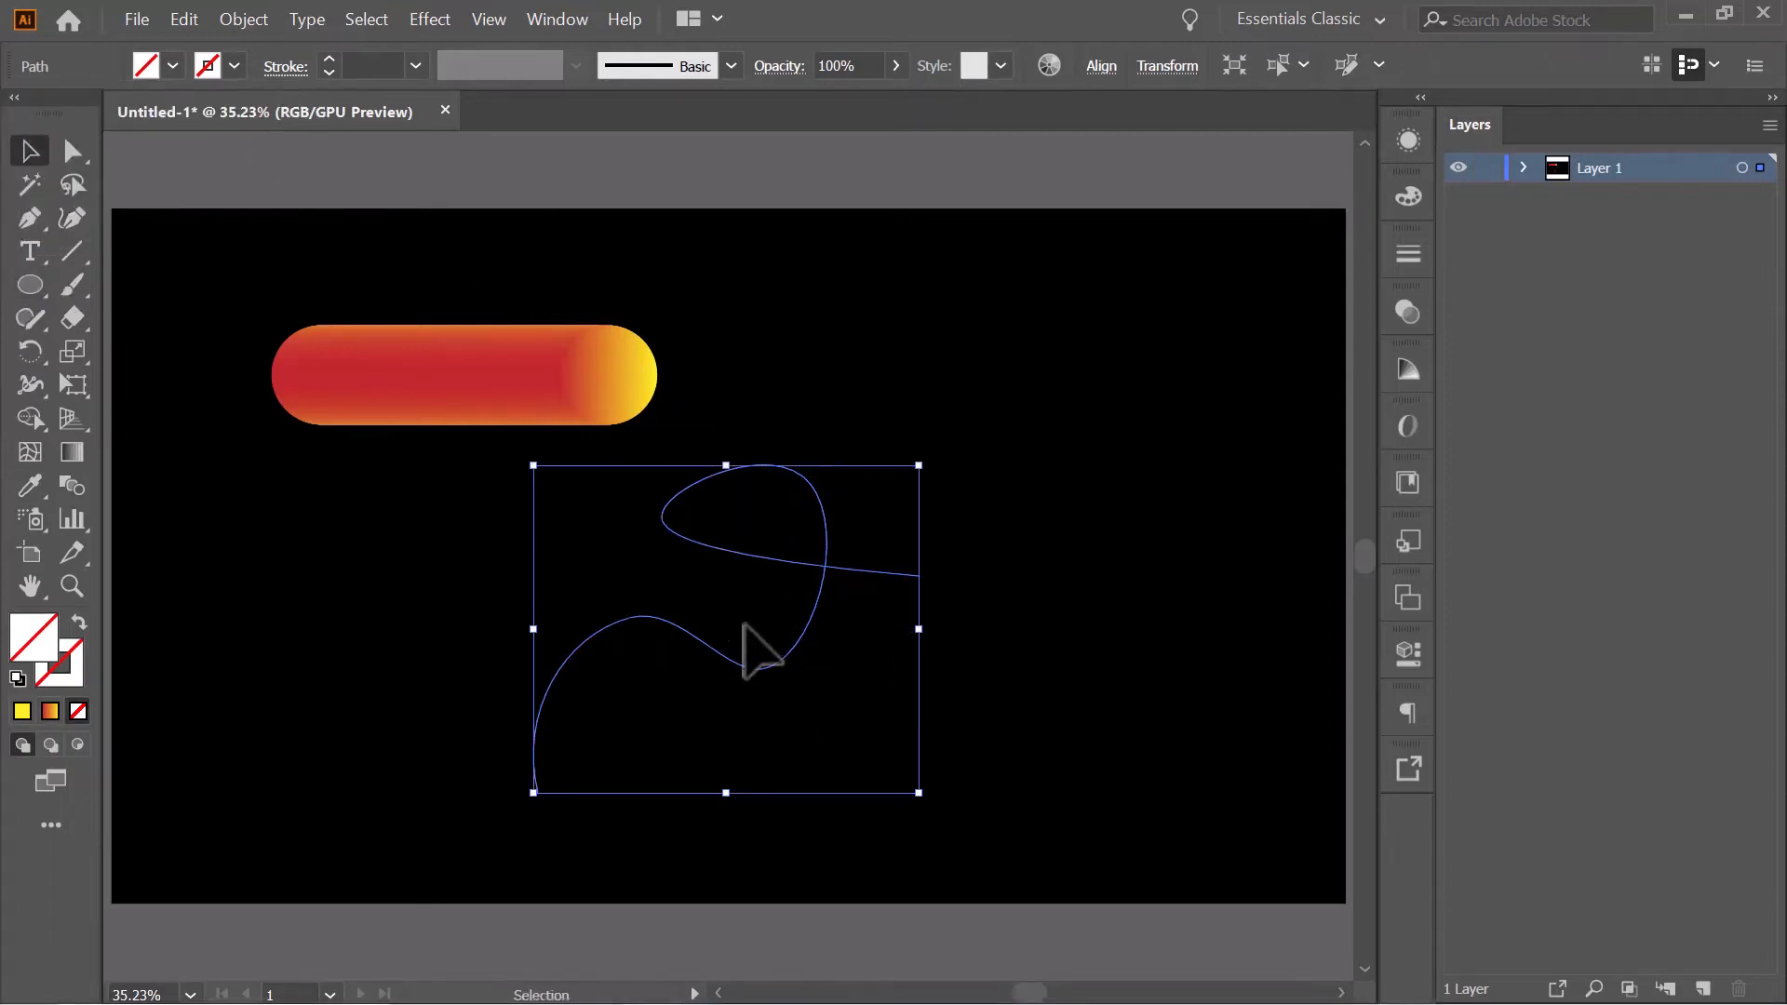
key(Delete)
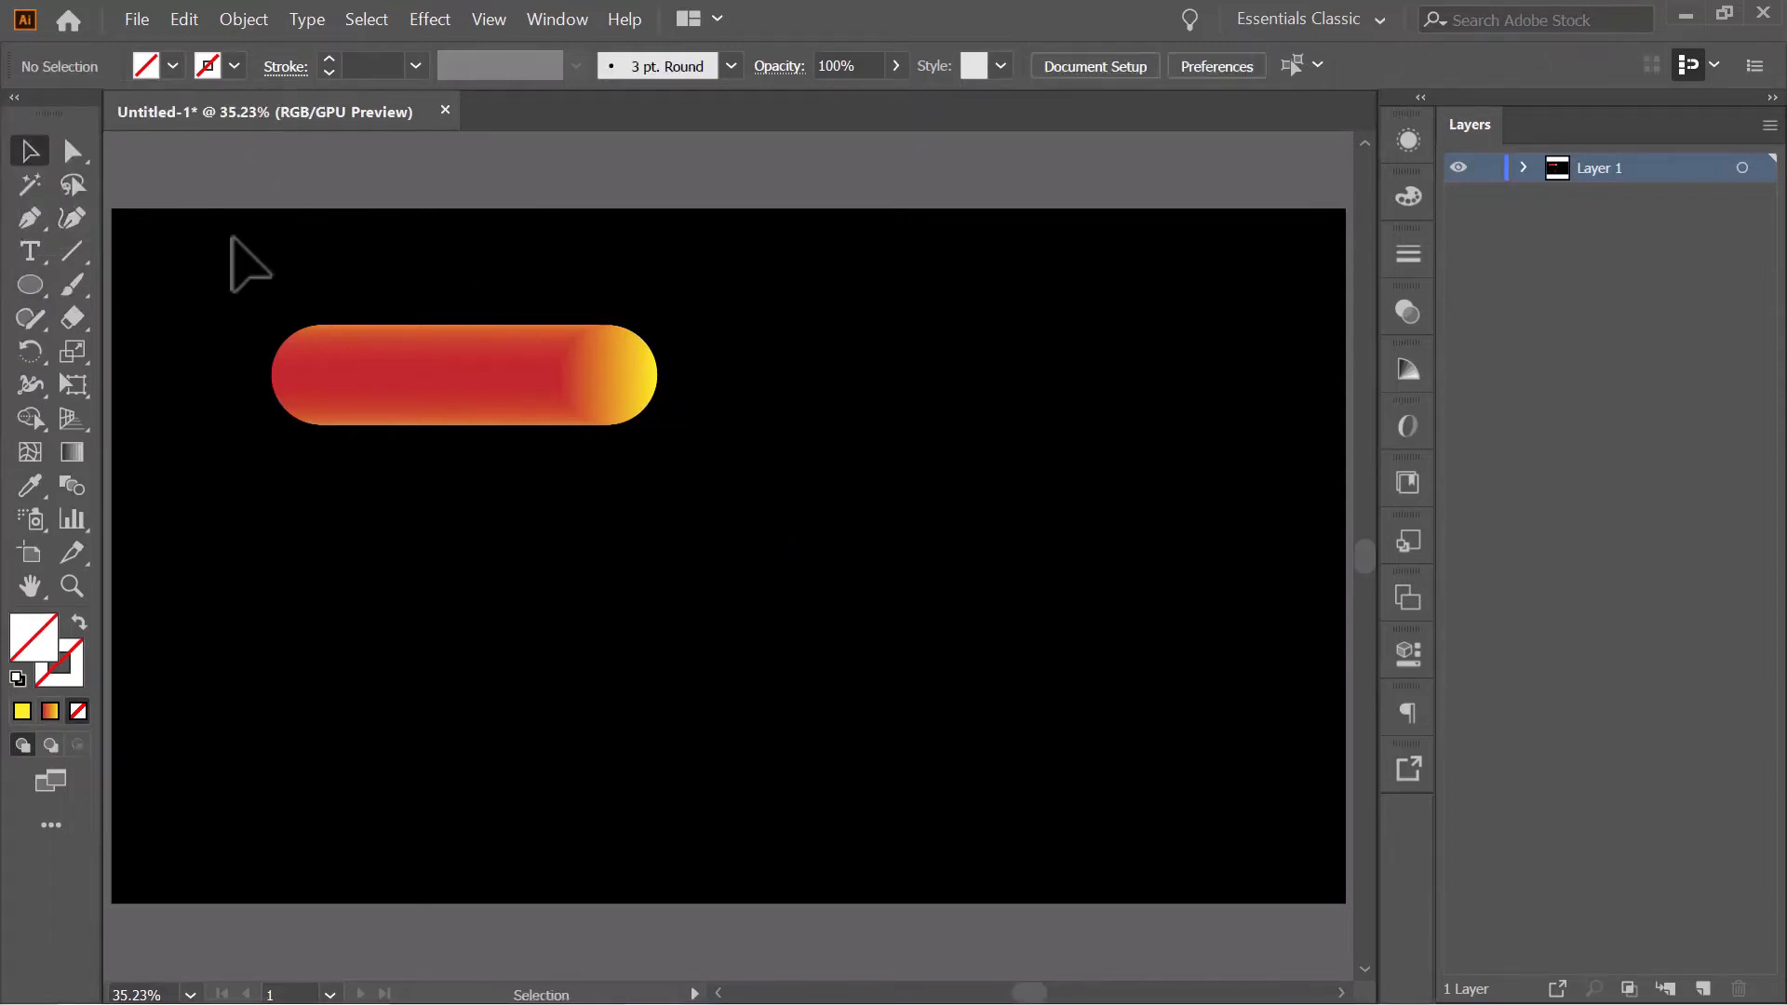
- Replace the spine of the gradient blend with the looping curved path
drag(254, 246, 984, 825)
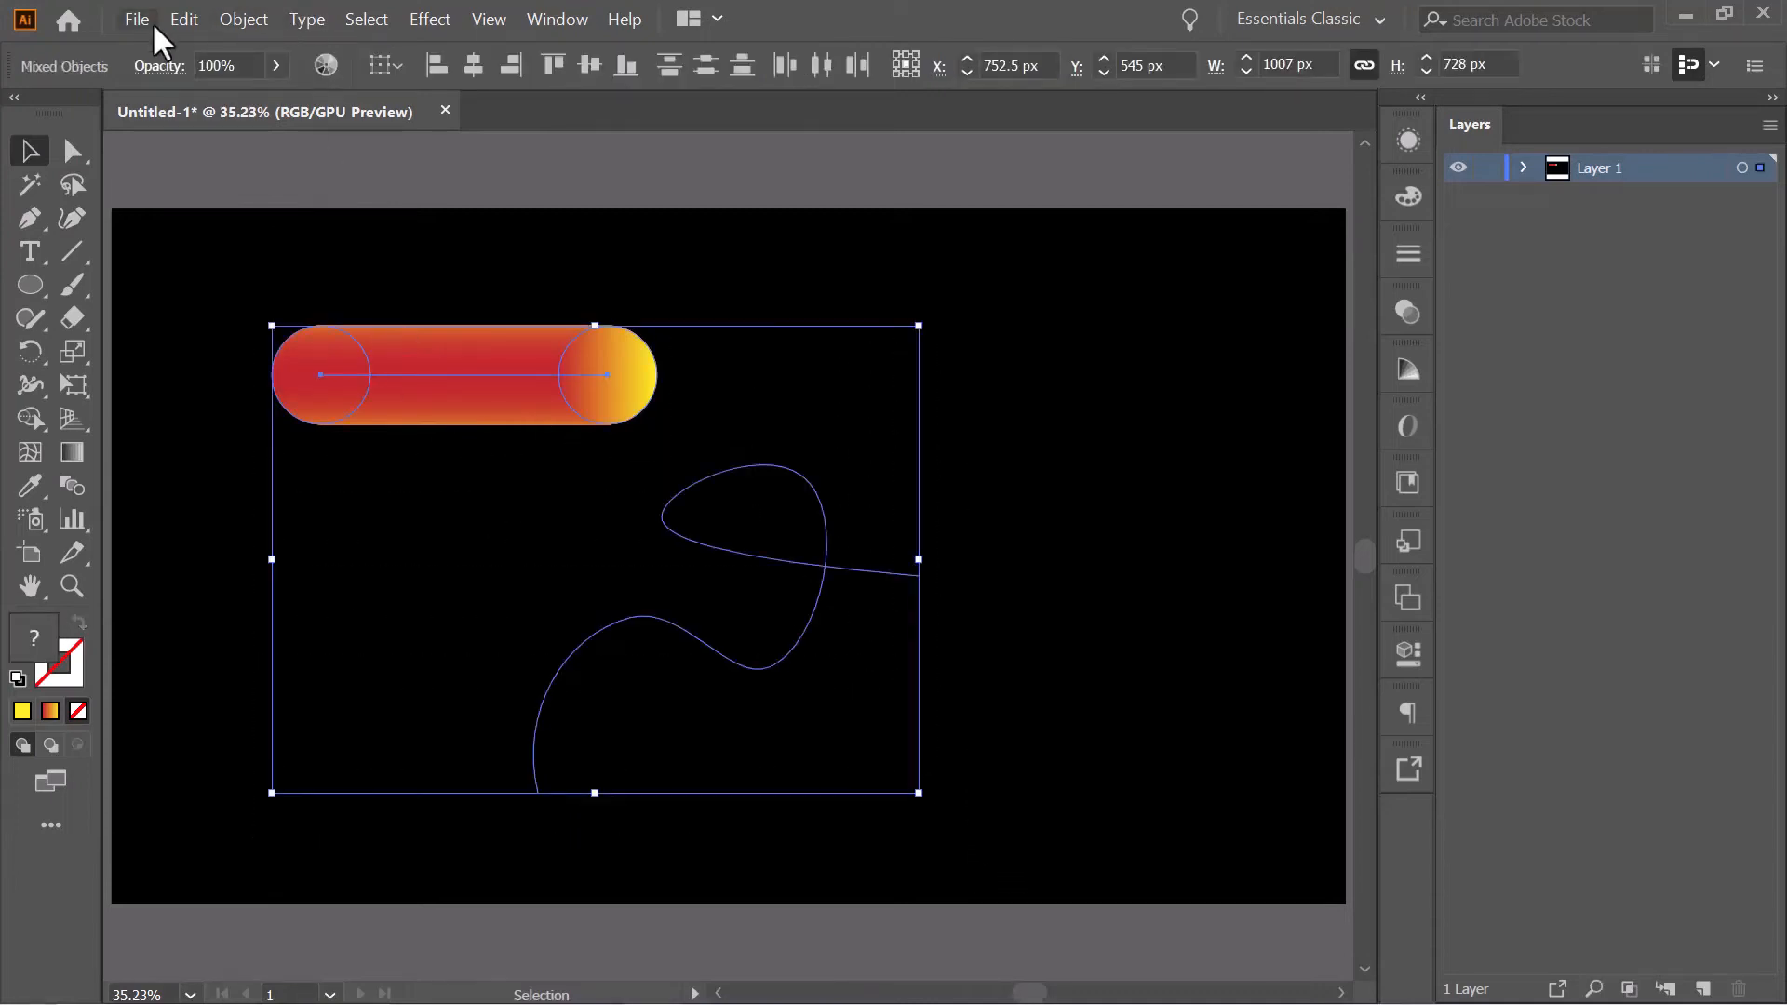
click(234, 20)
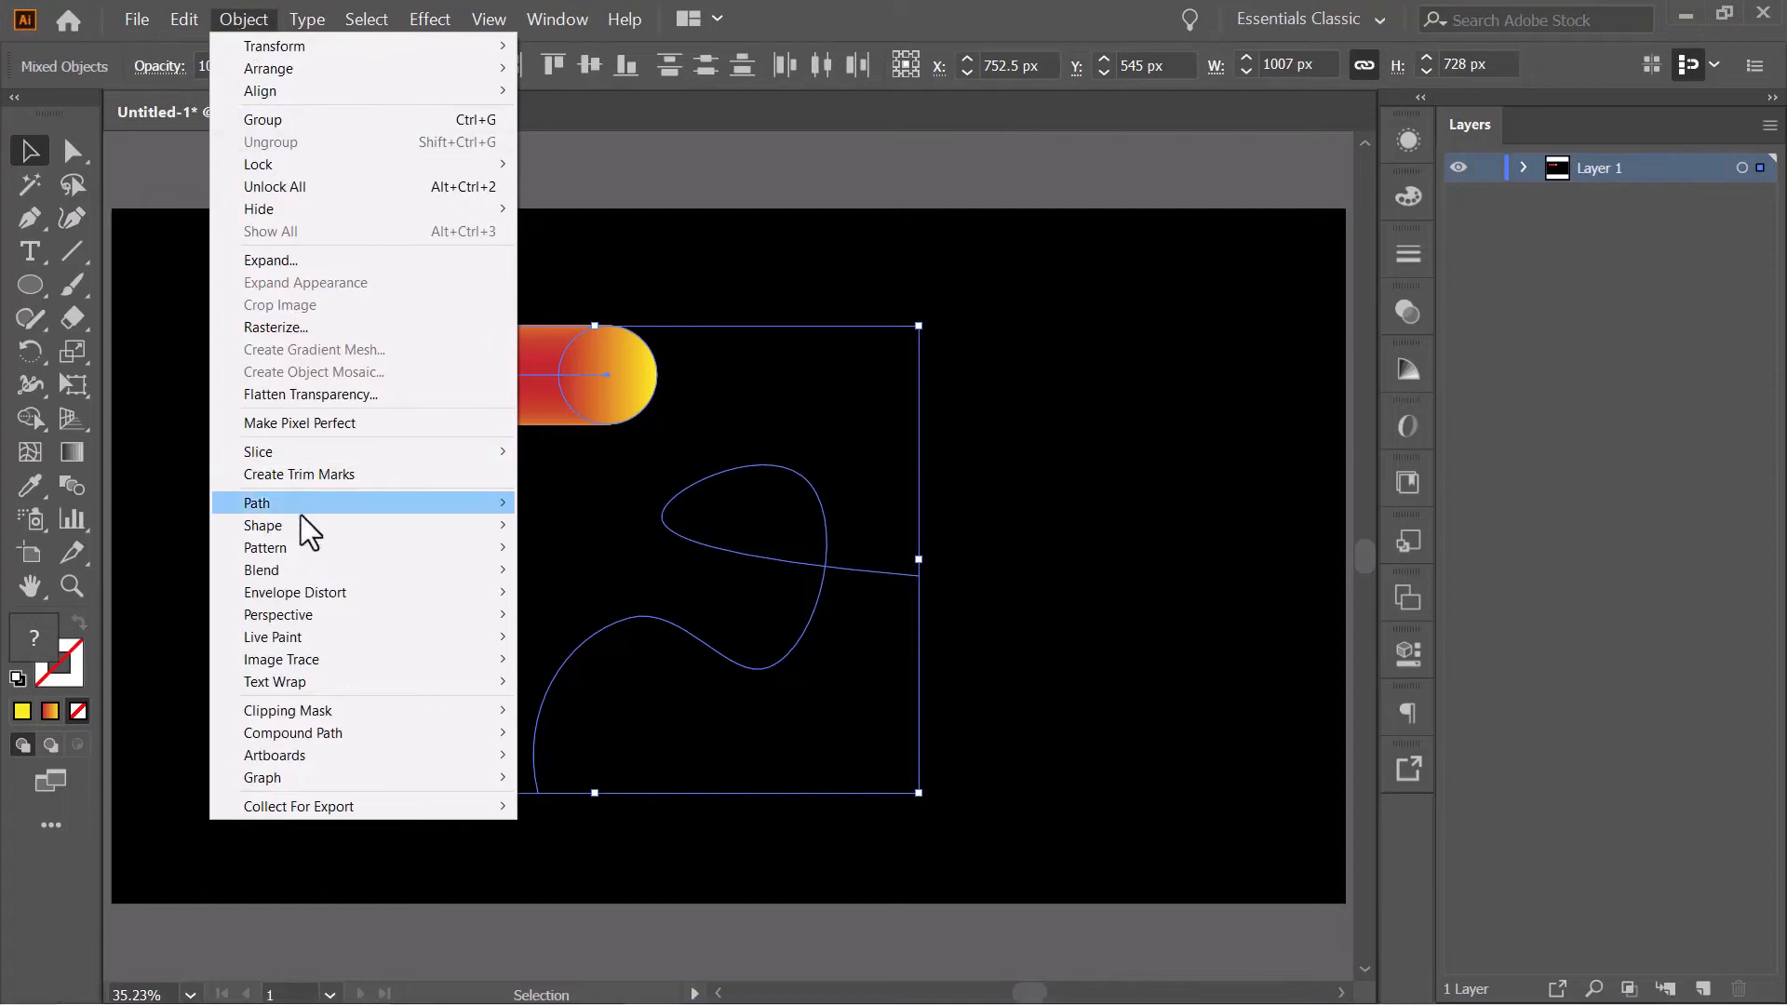
mouse_move(304, 566)
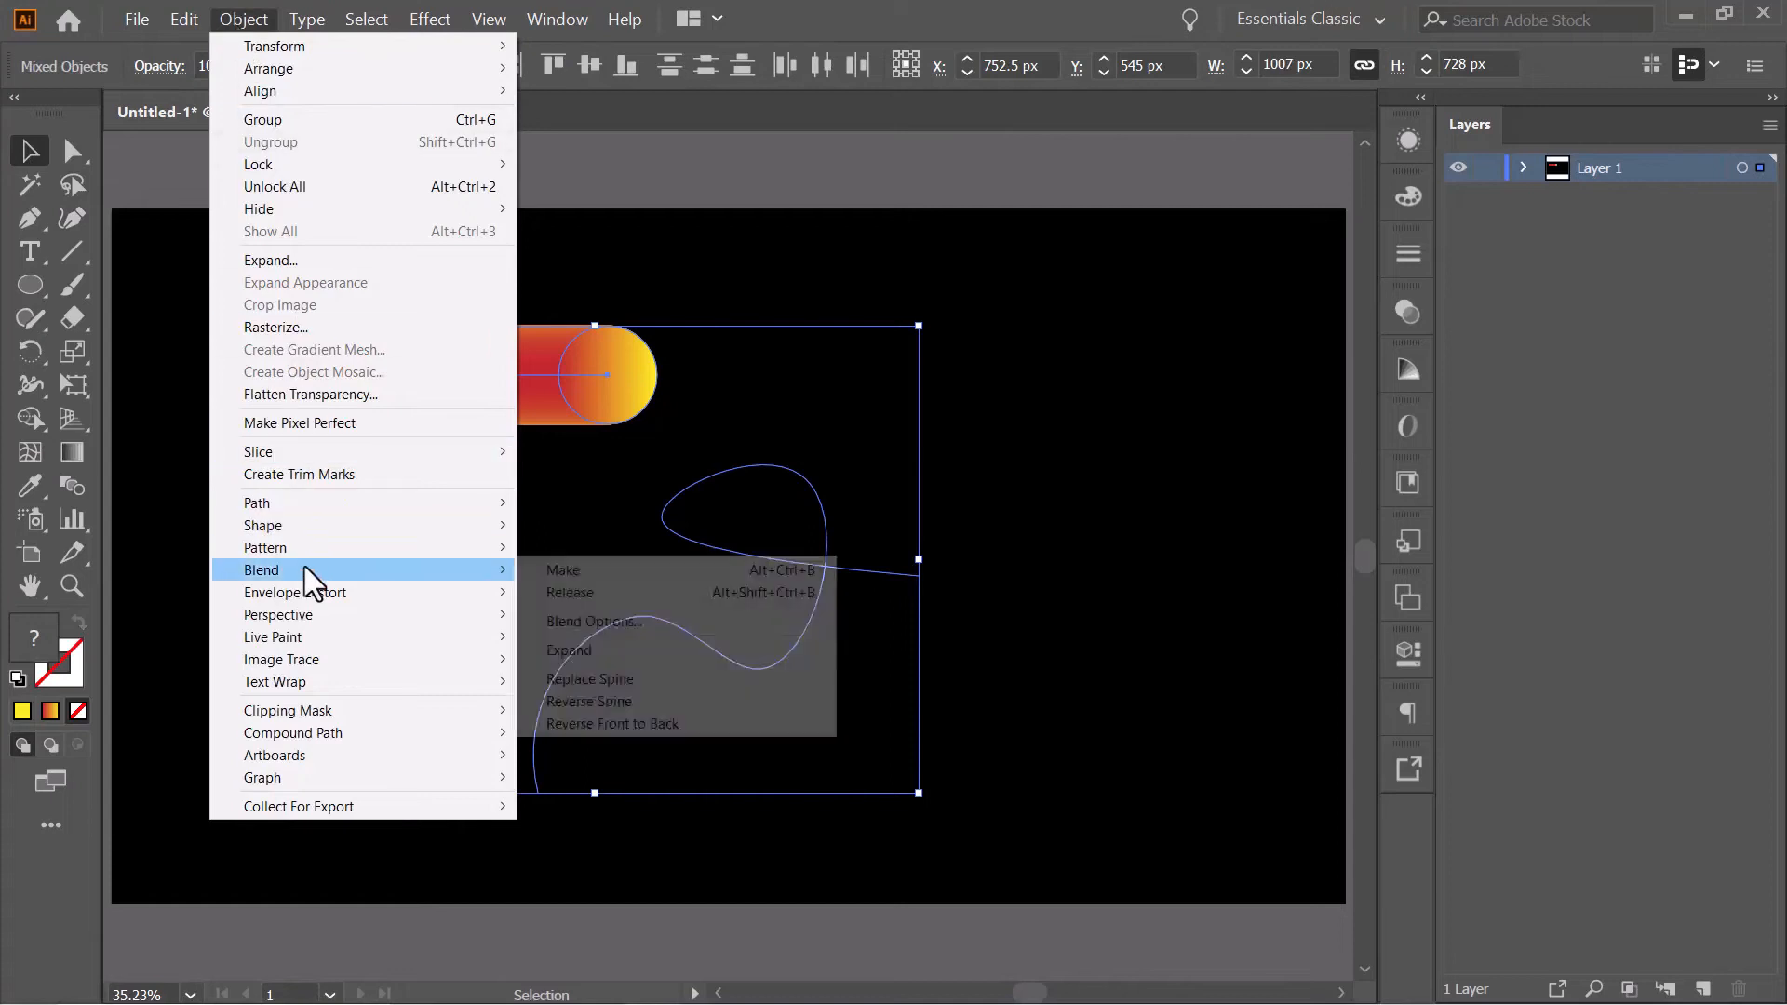
click(564, 682)
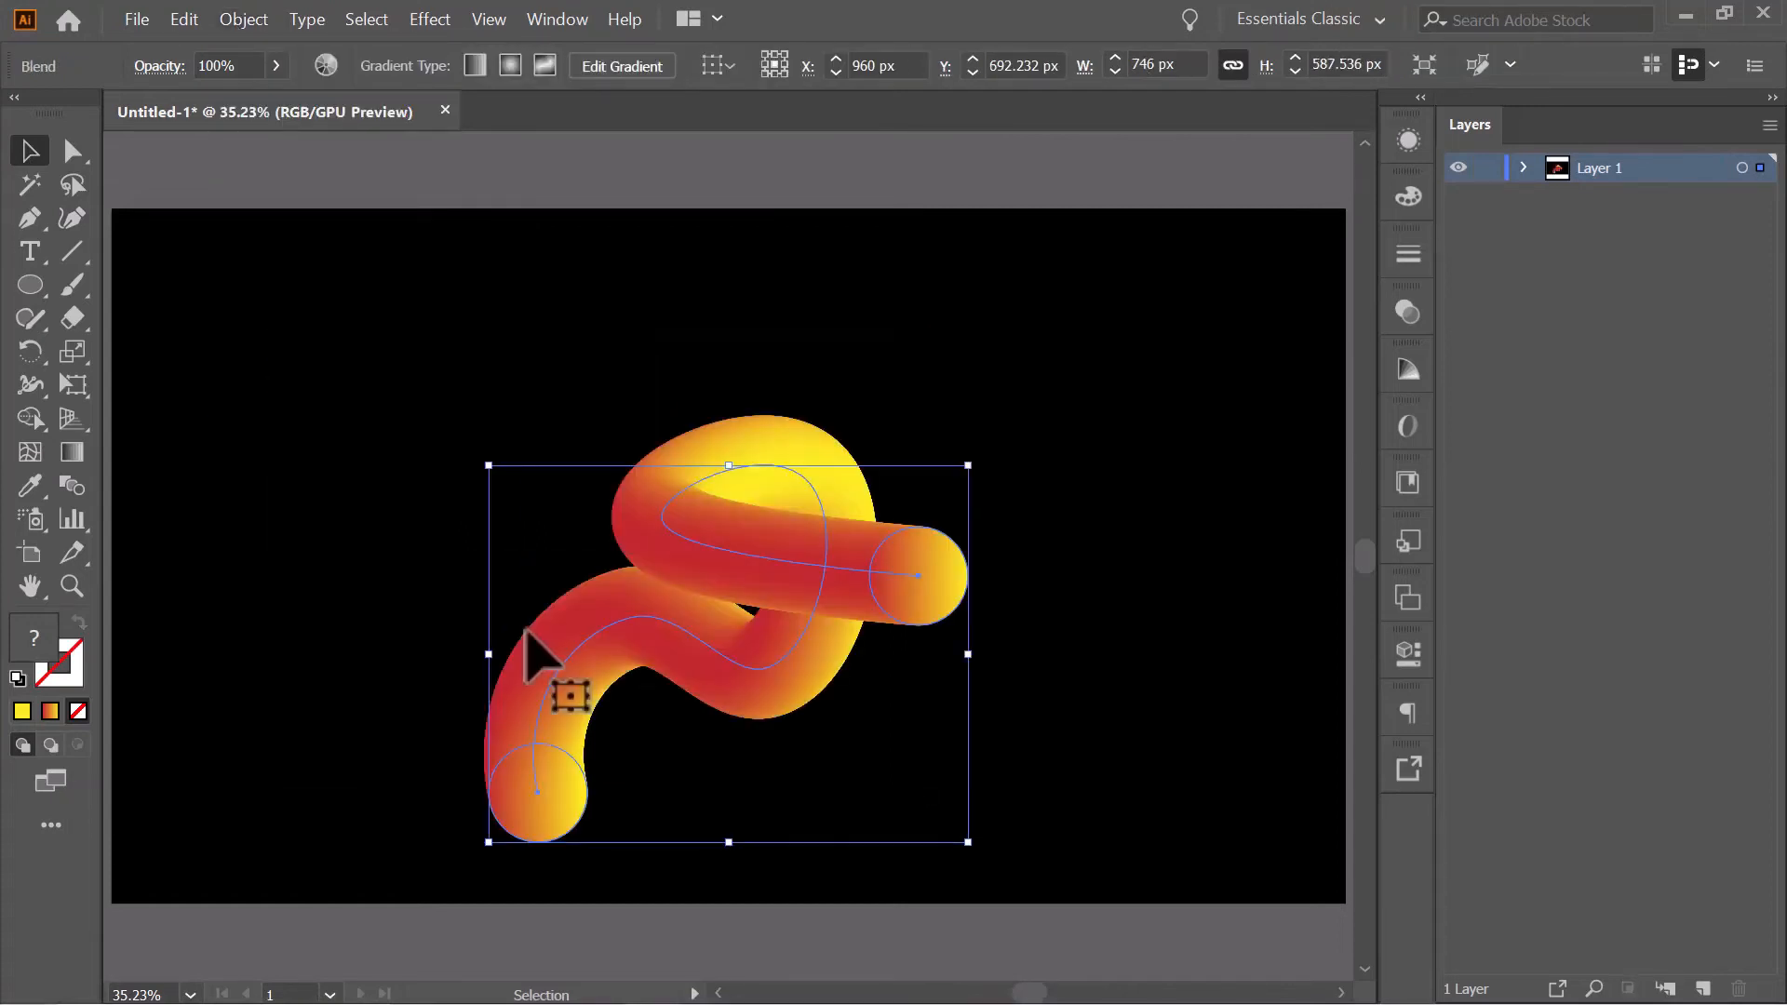
click(264, 555)
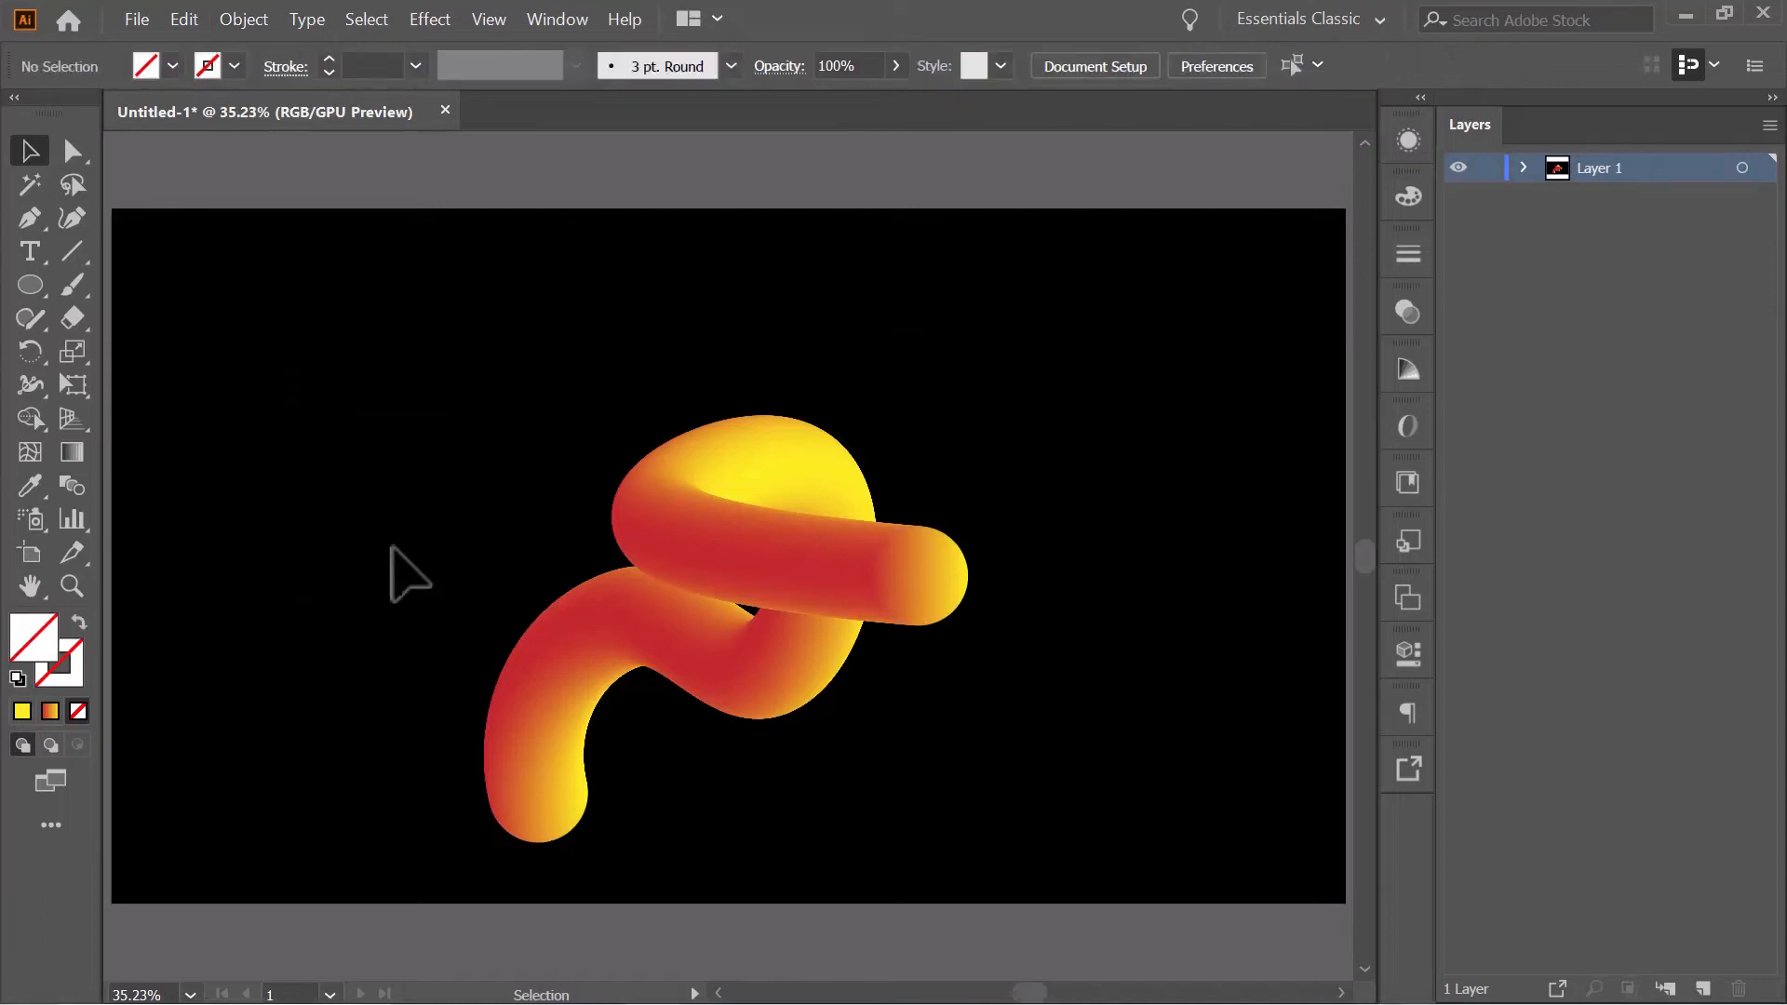
- Start a Roughen effect on the curved blend with the preview enabled and the artwork uncovered
click(745, 605)
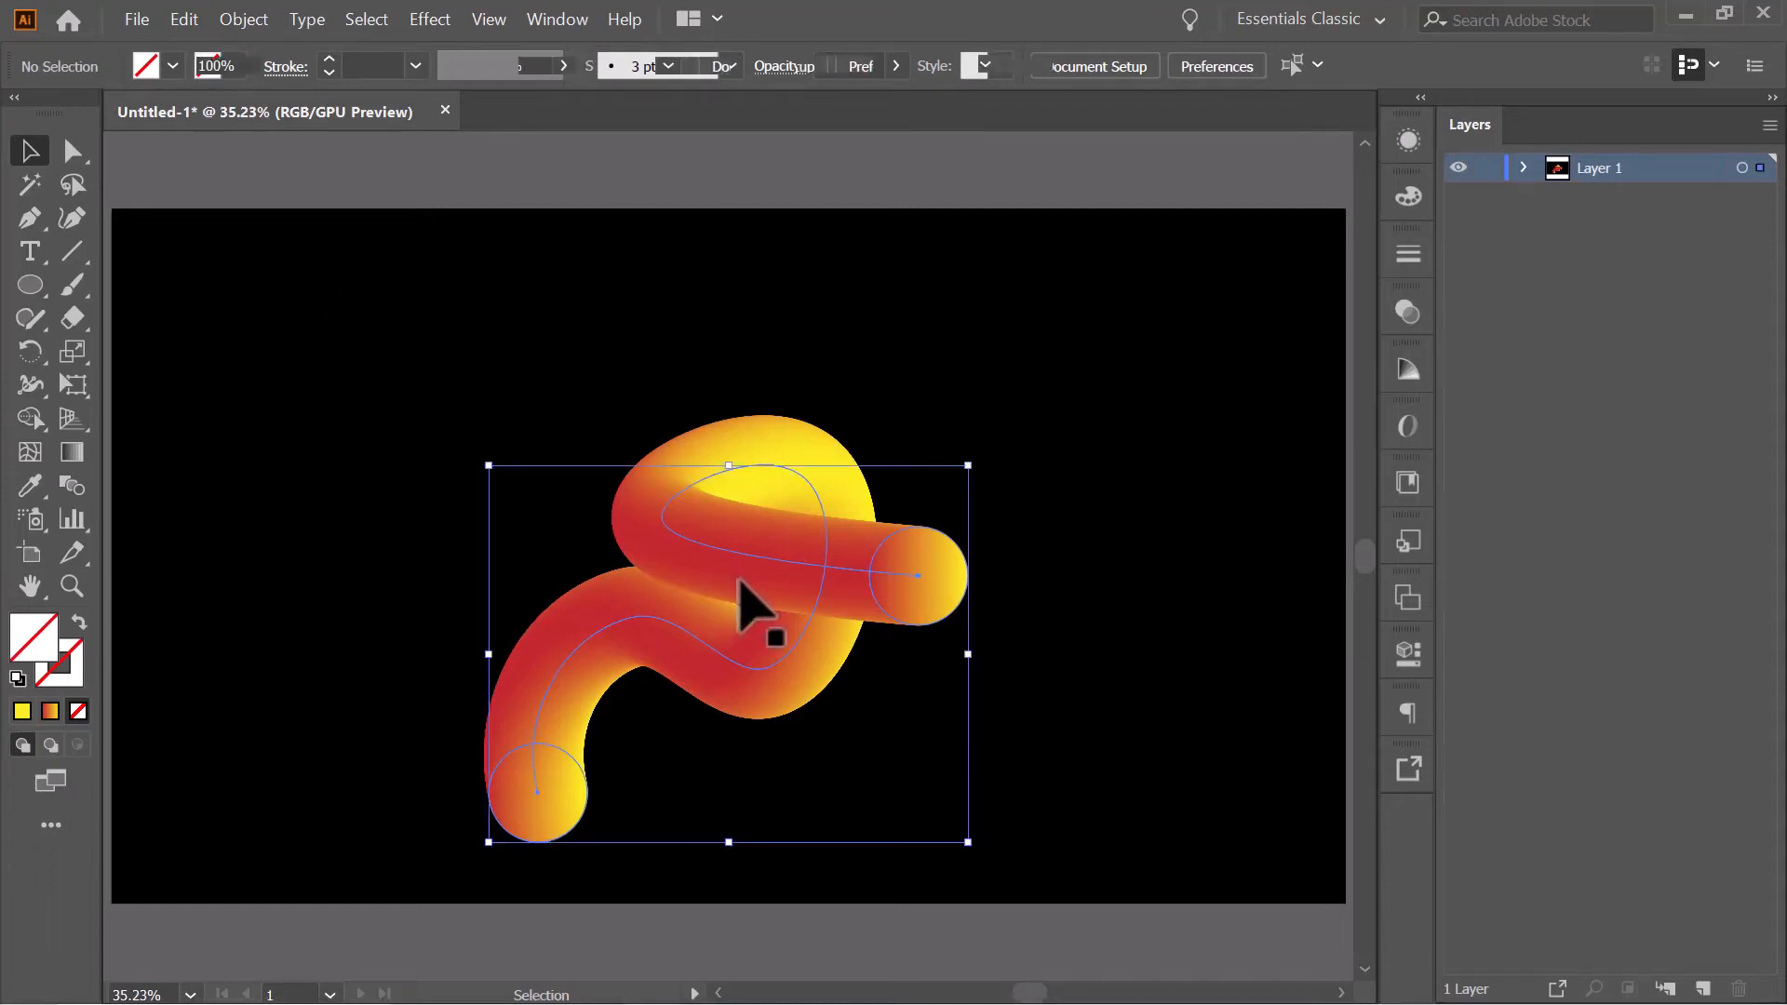
click(430, 19)
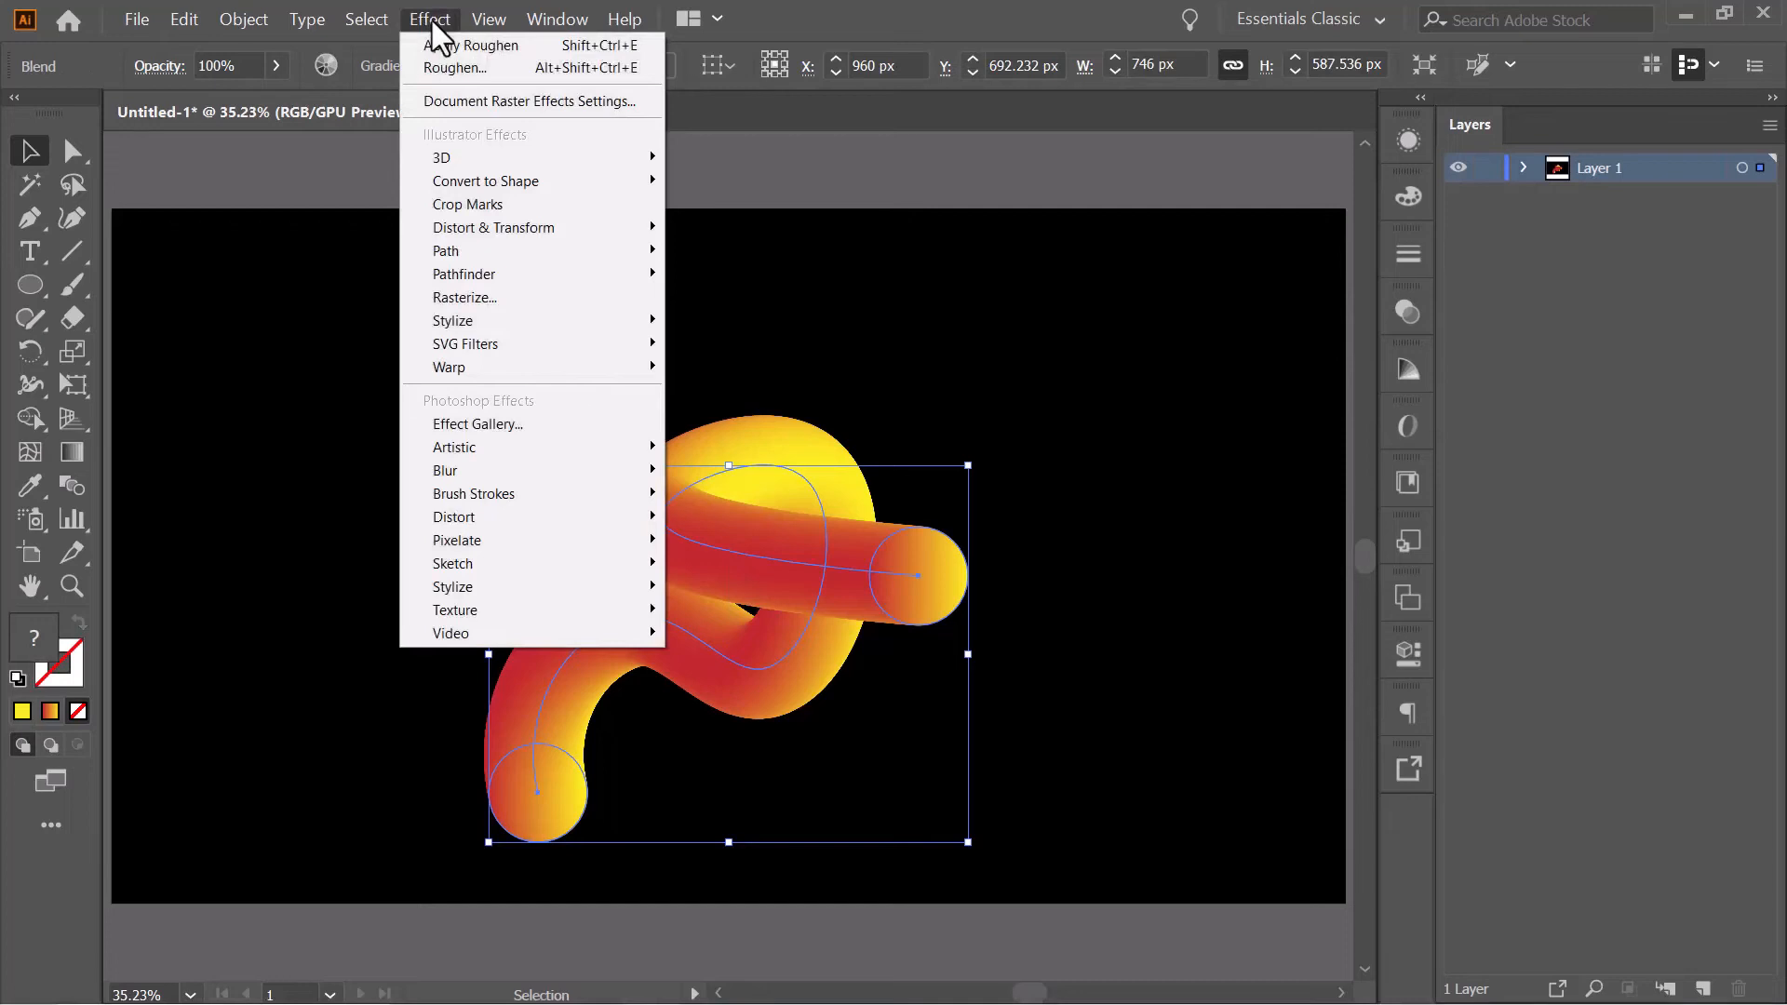
mouse_move(482, 225)
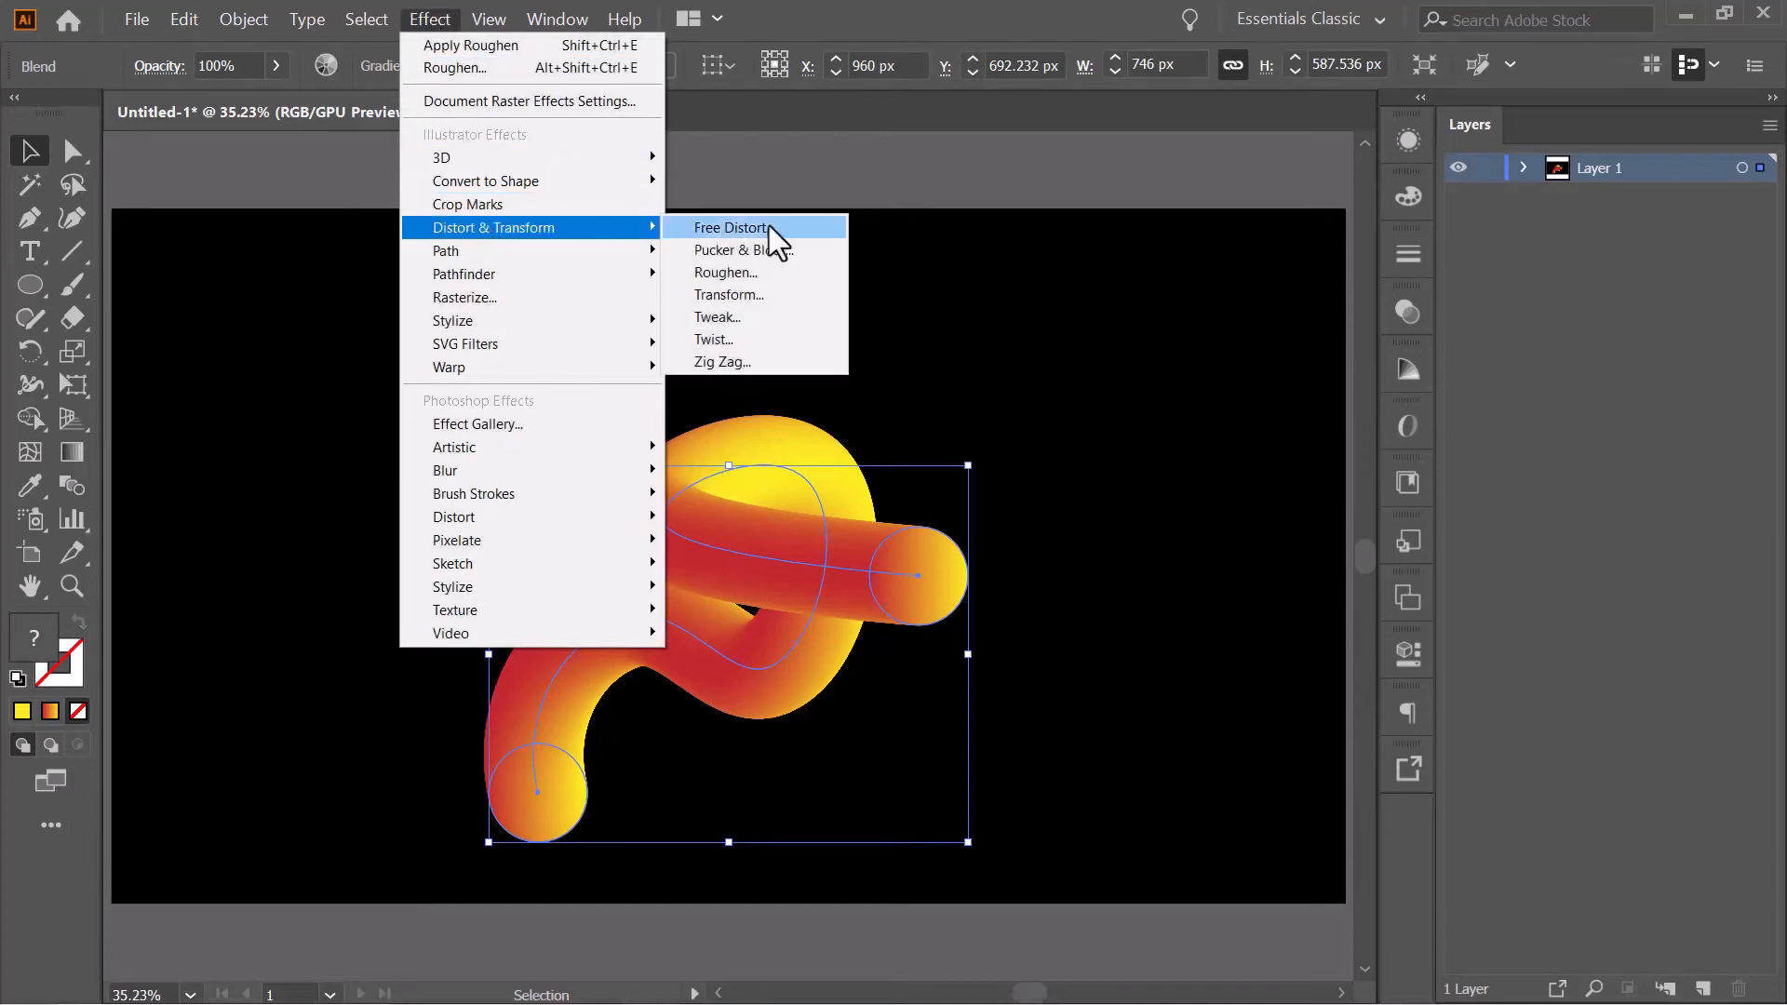
click(742, 269)
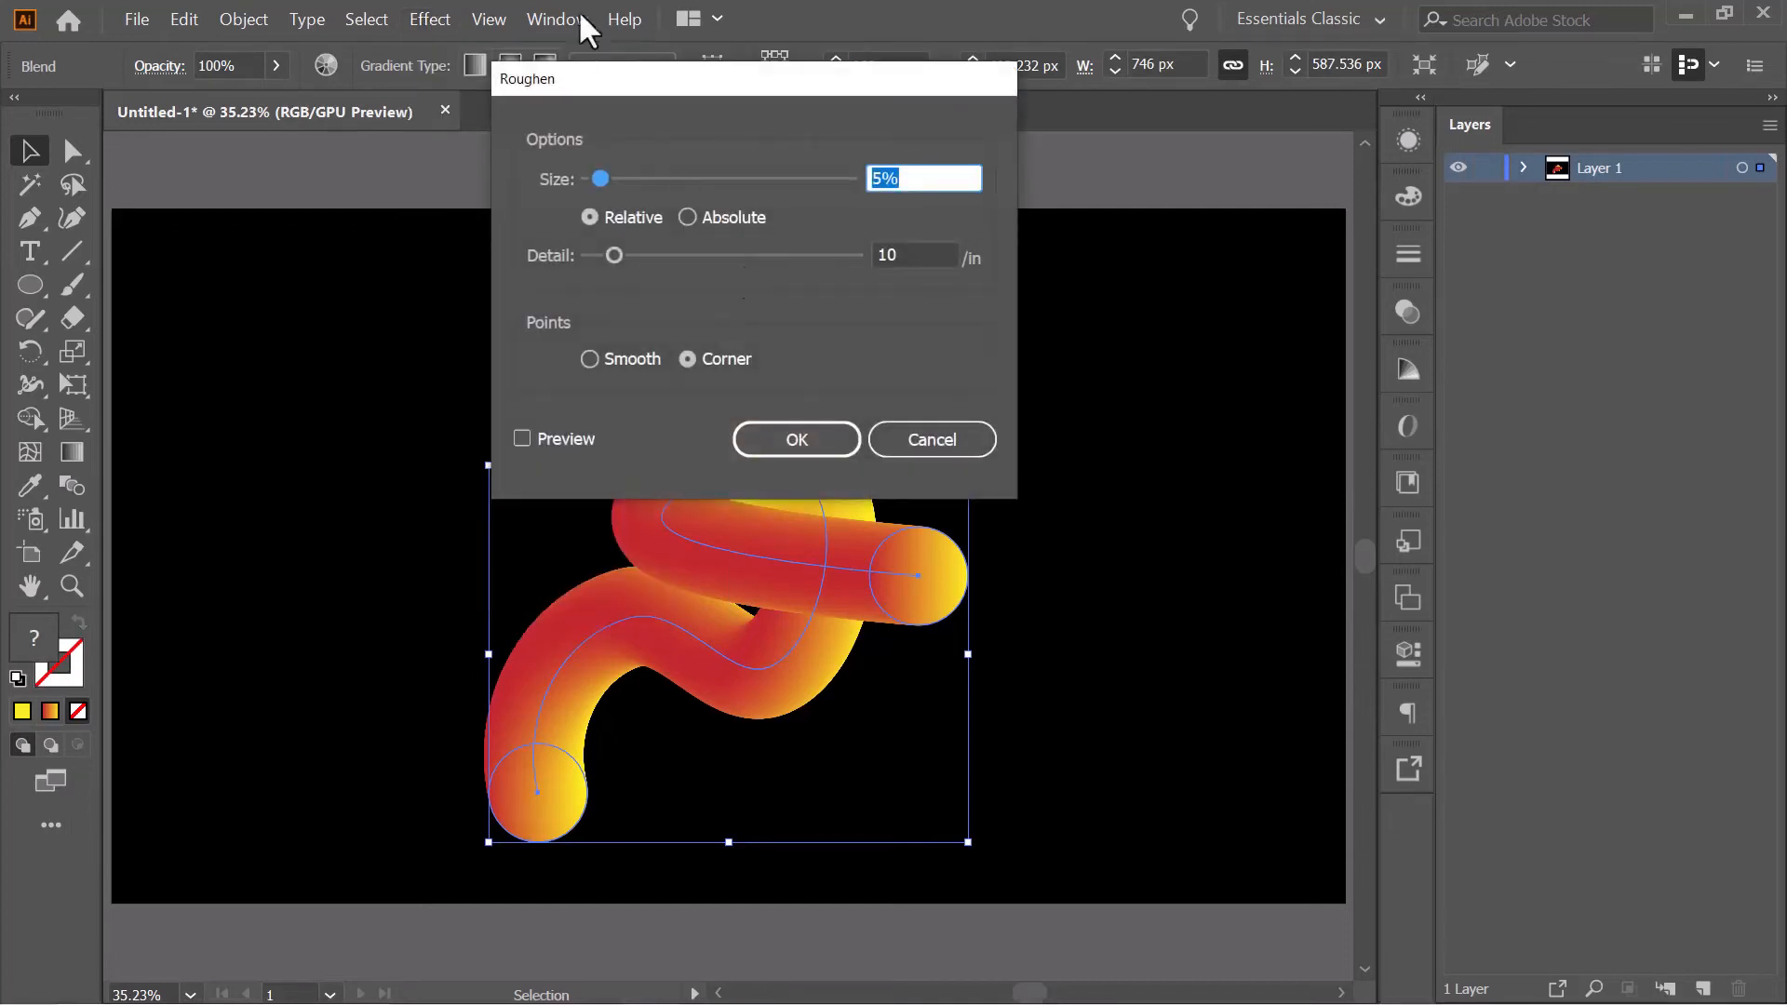
drag(607, 96, 241, 78)
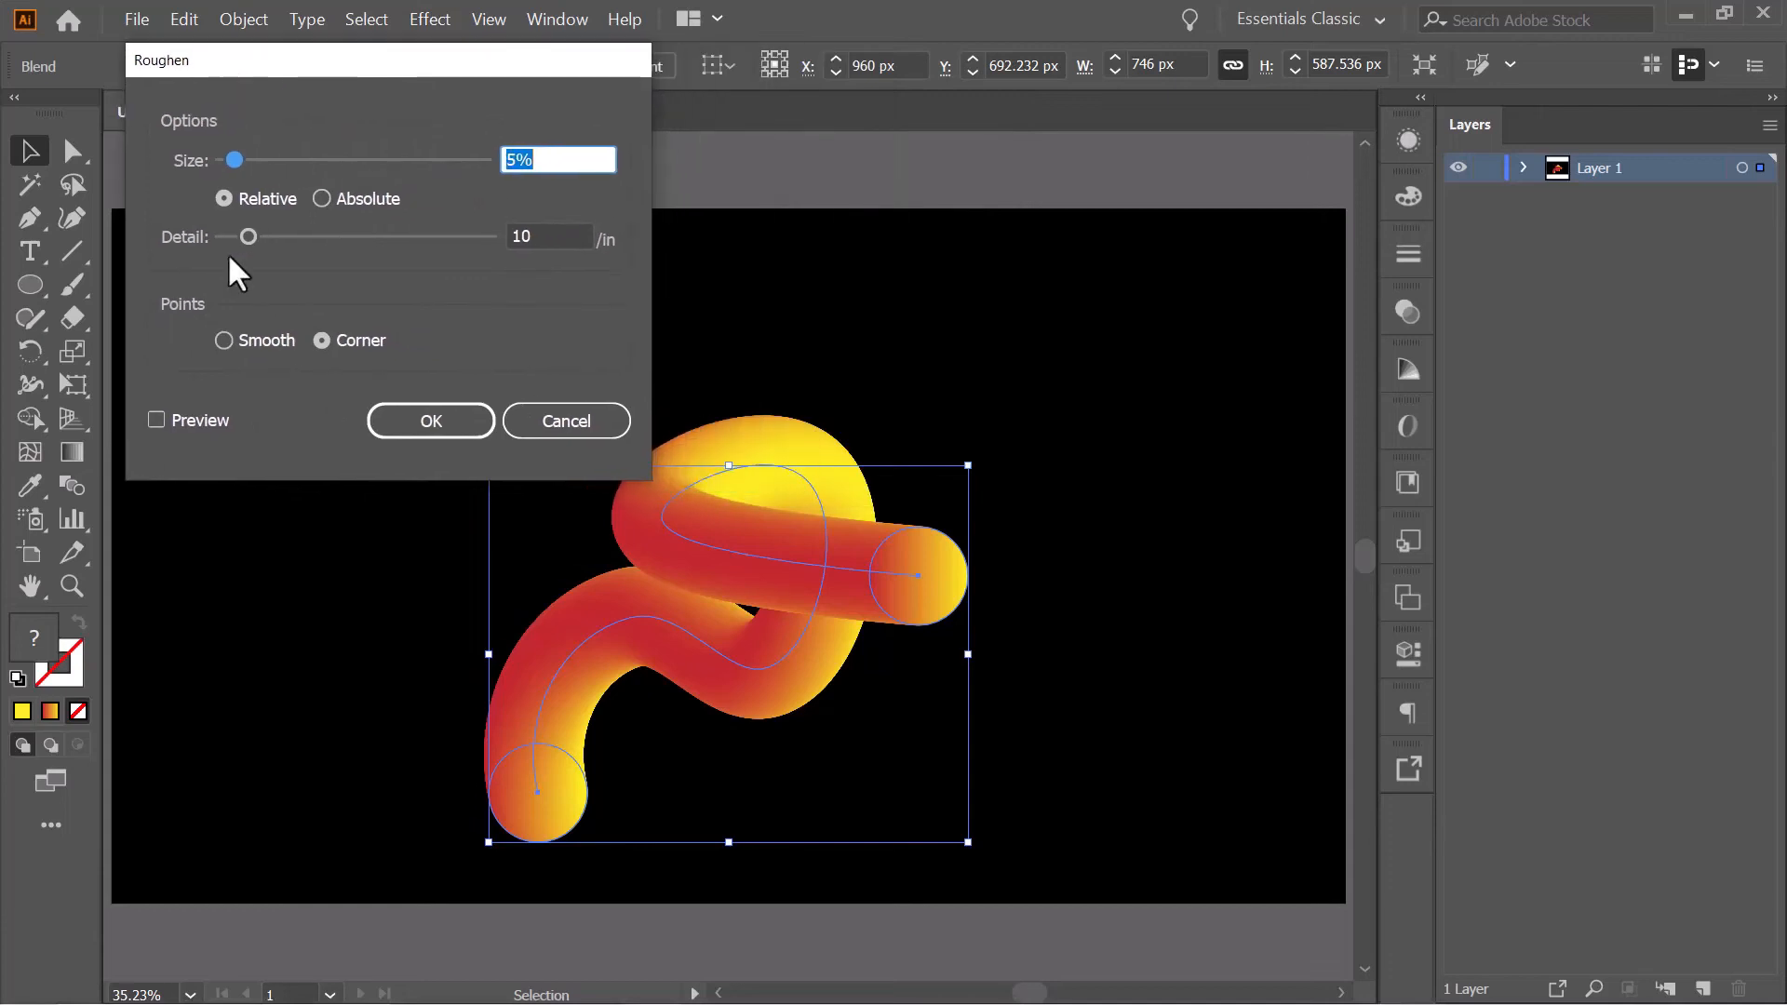
click(181, 421)
click(180, 421)
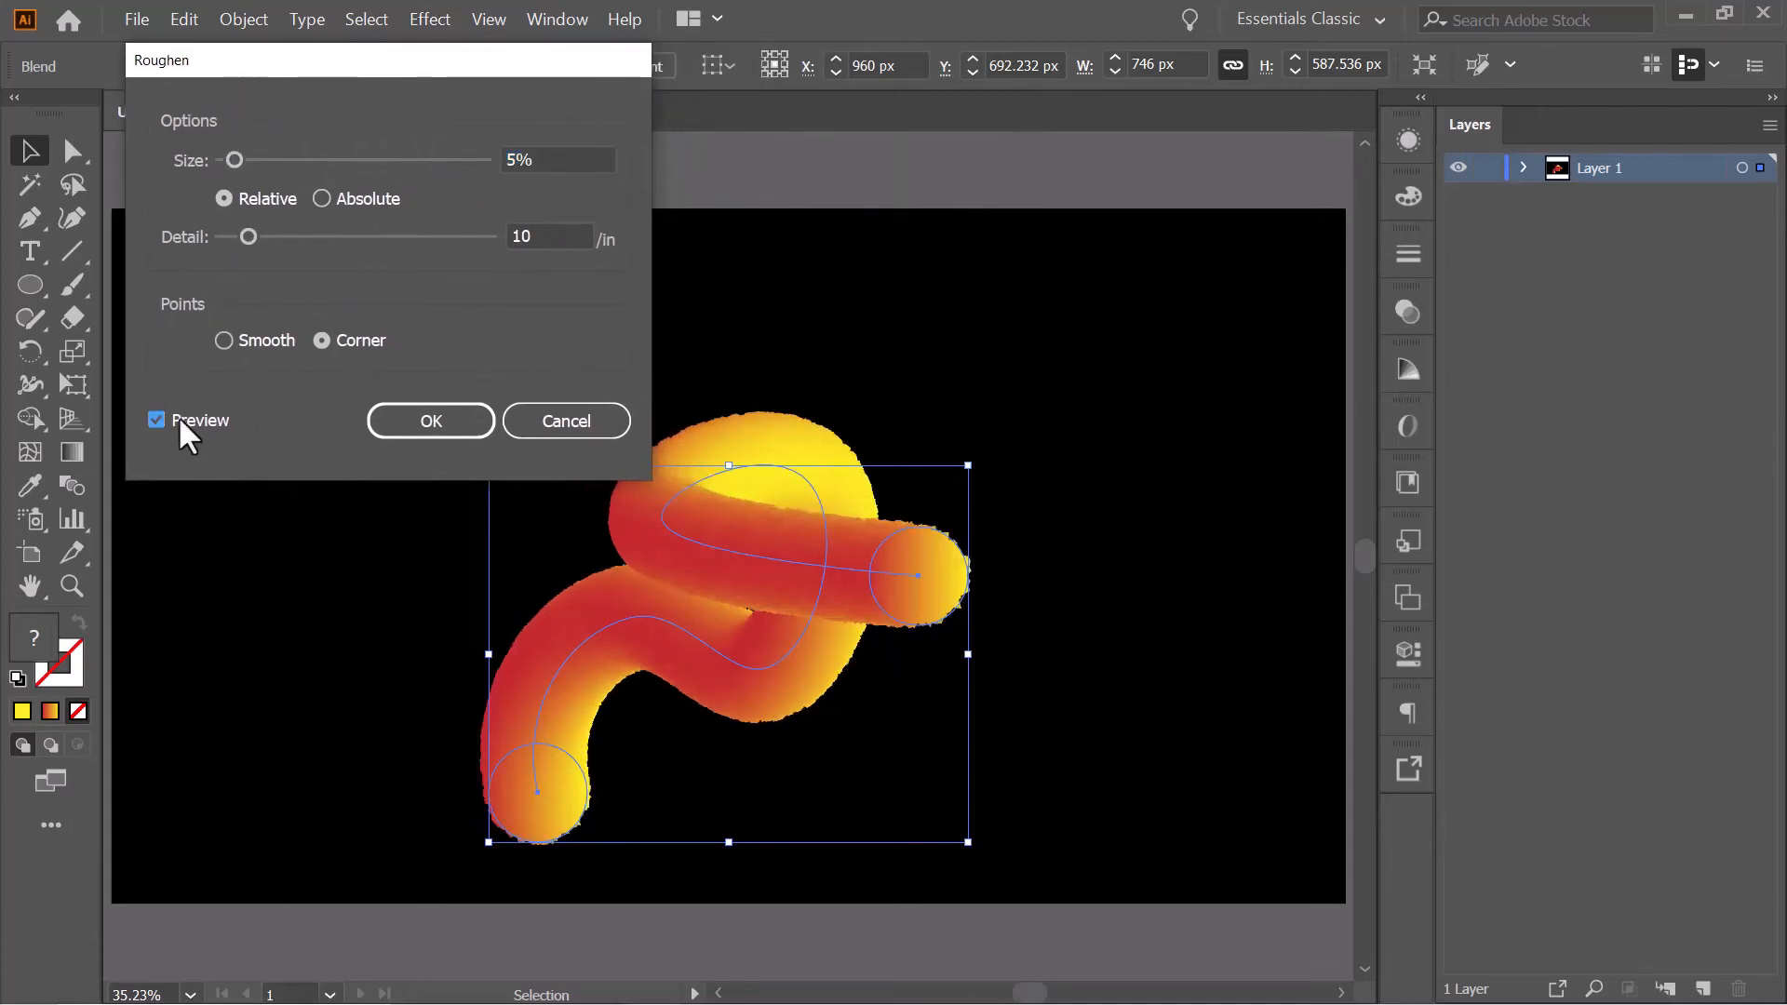
- Apply the Roughen effect with a relative size of 60%, detail of 51 per inch and smooth points
click(302, 159)
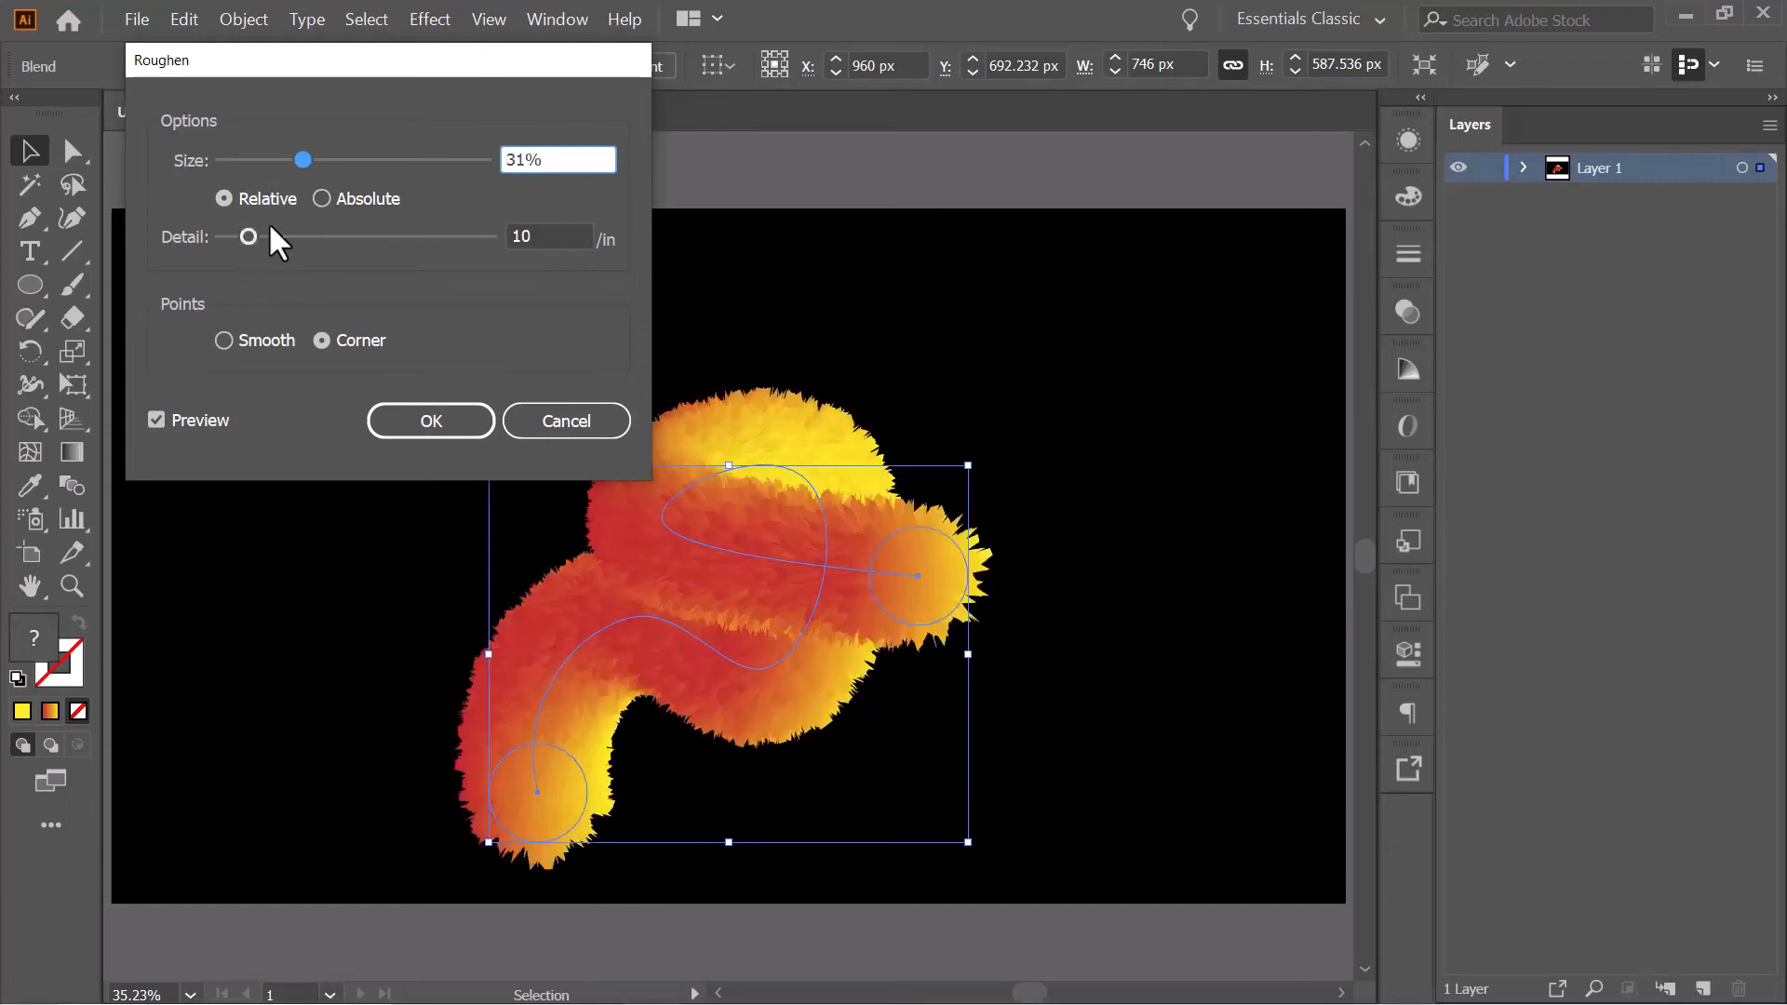
drag(317, 166, 375, 152)
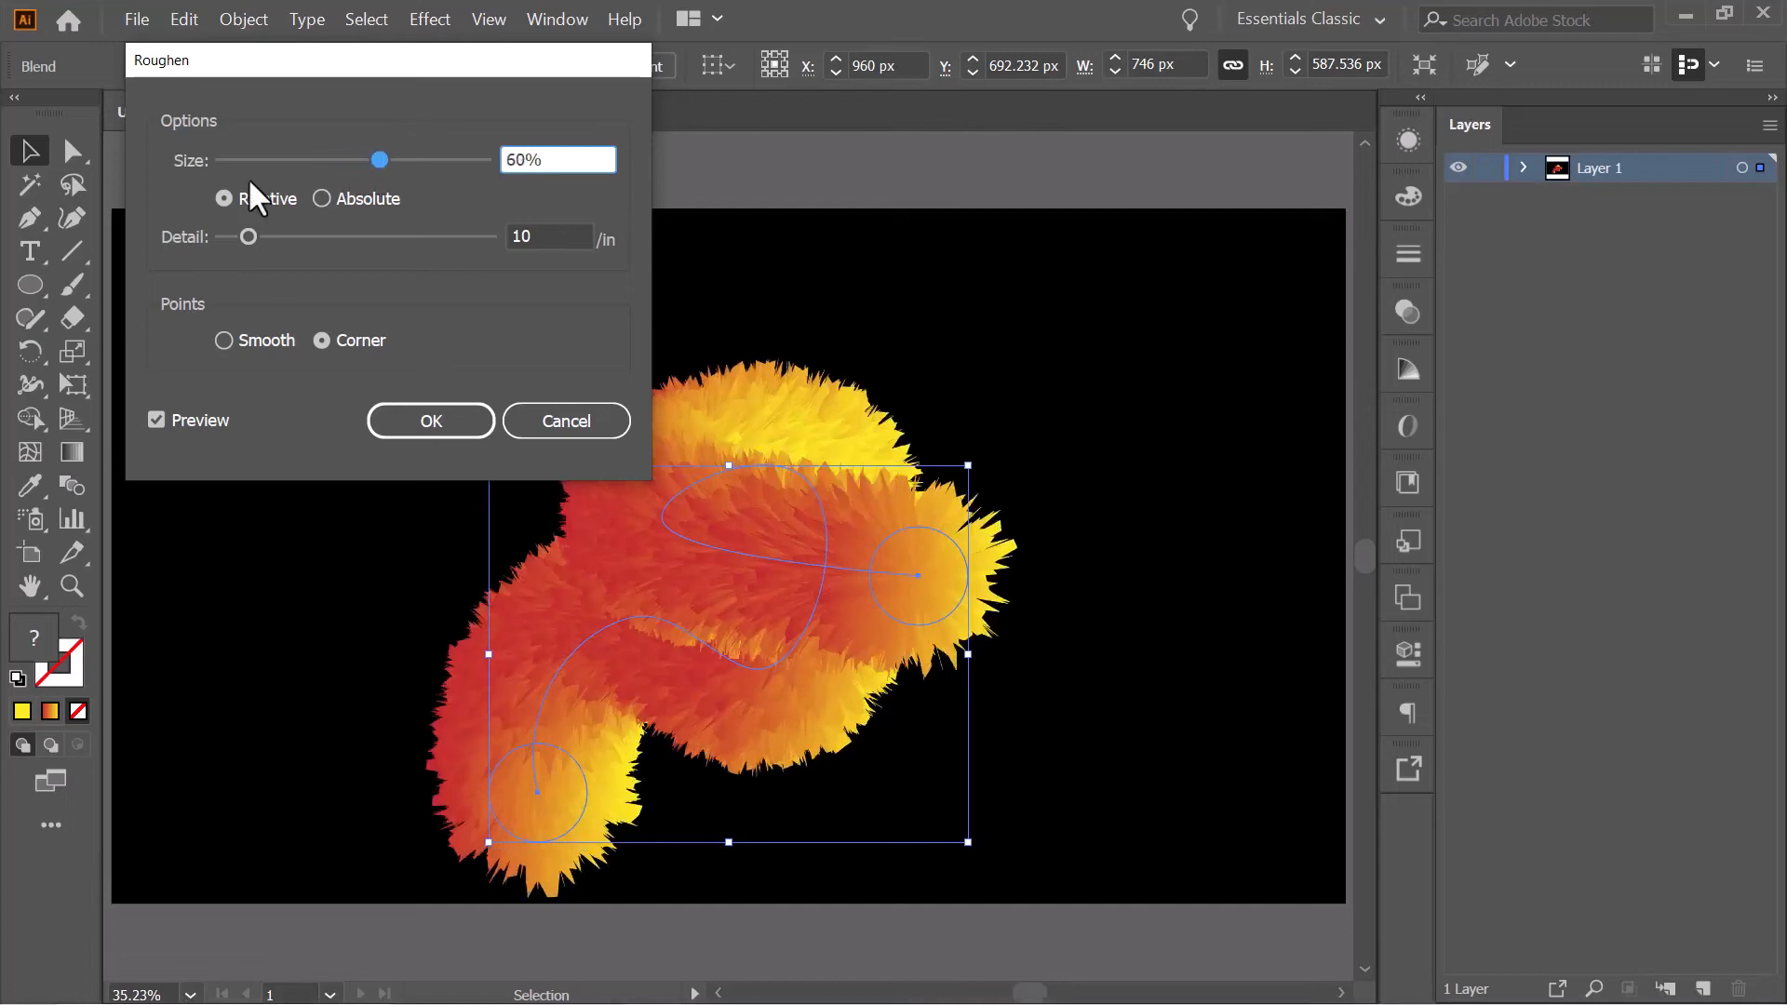
drag(250, 237, 363, 228)
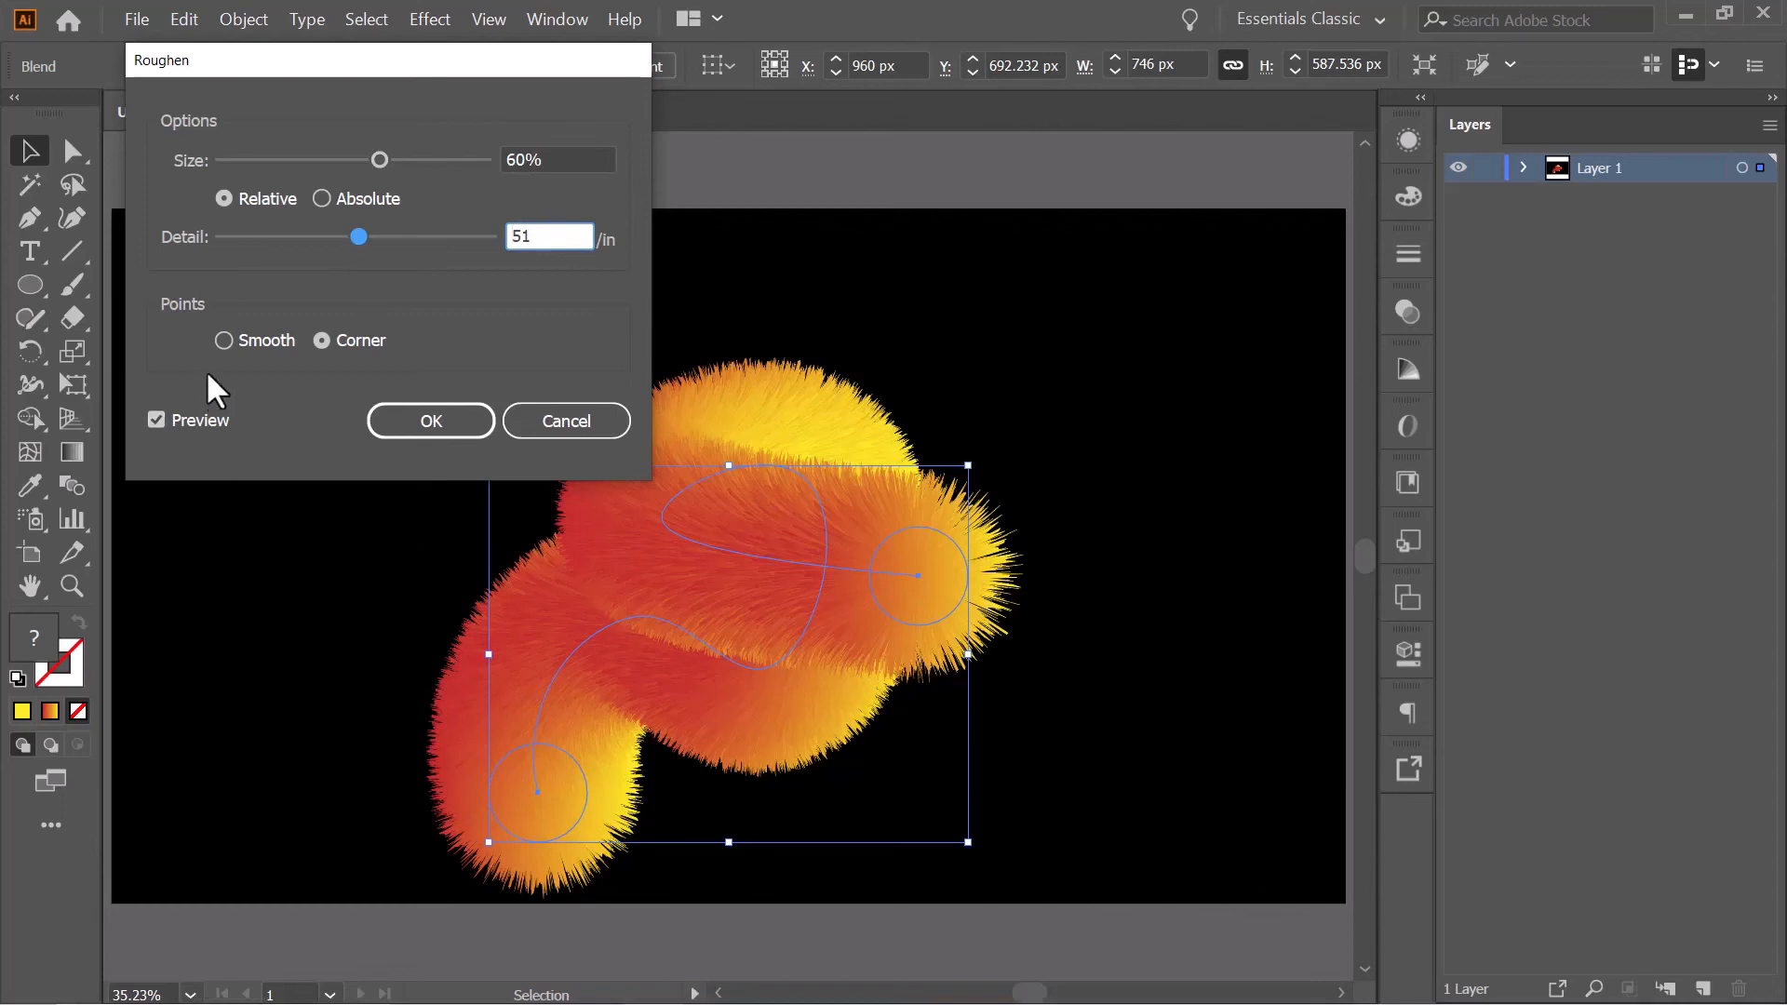
click(233, 337)
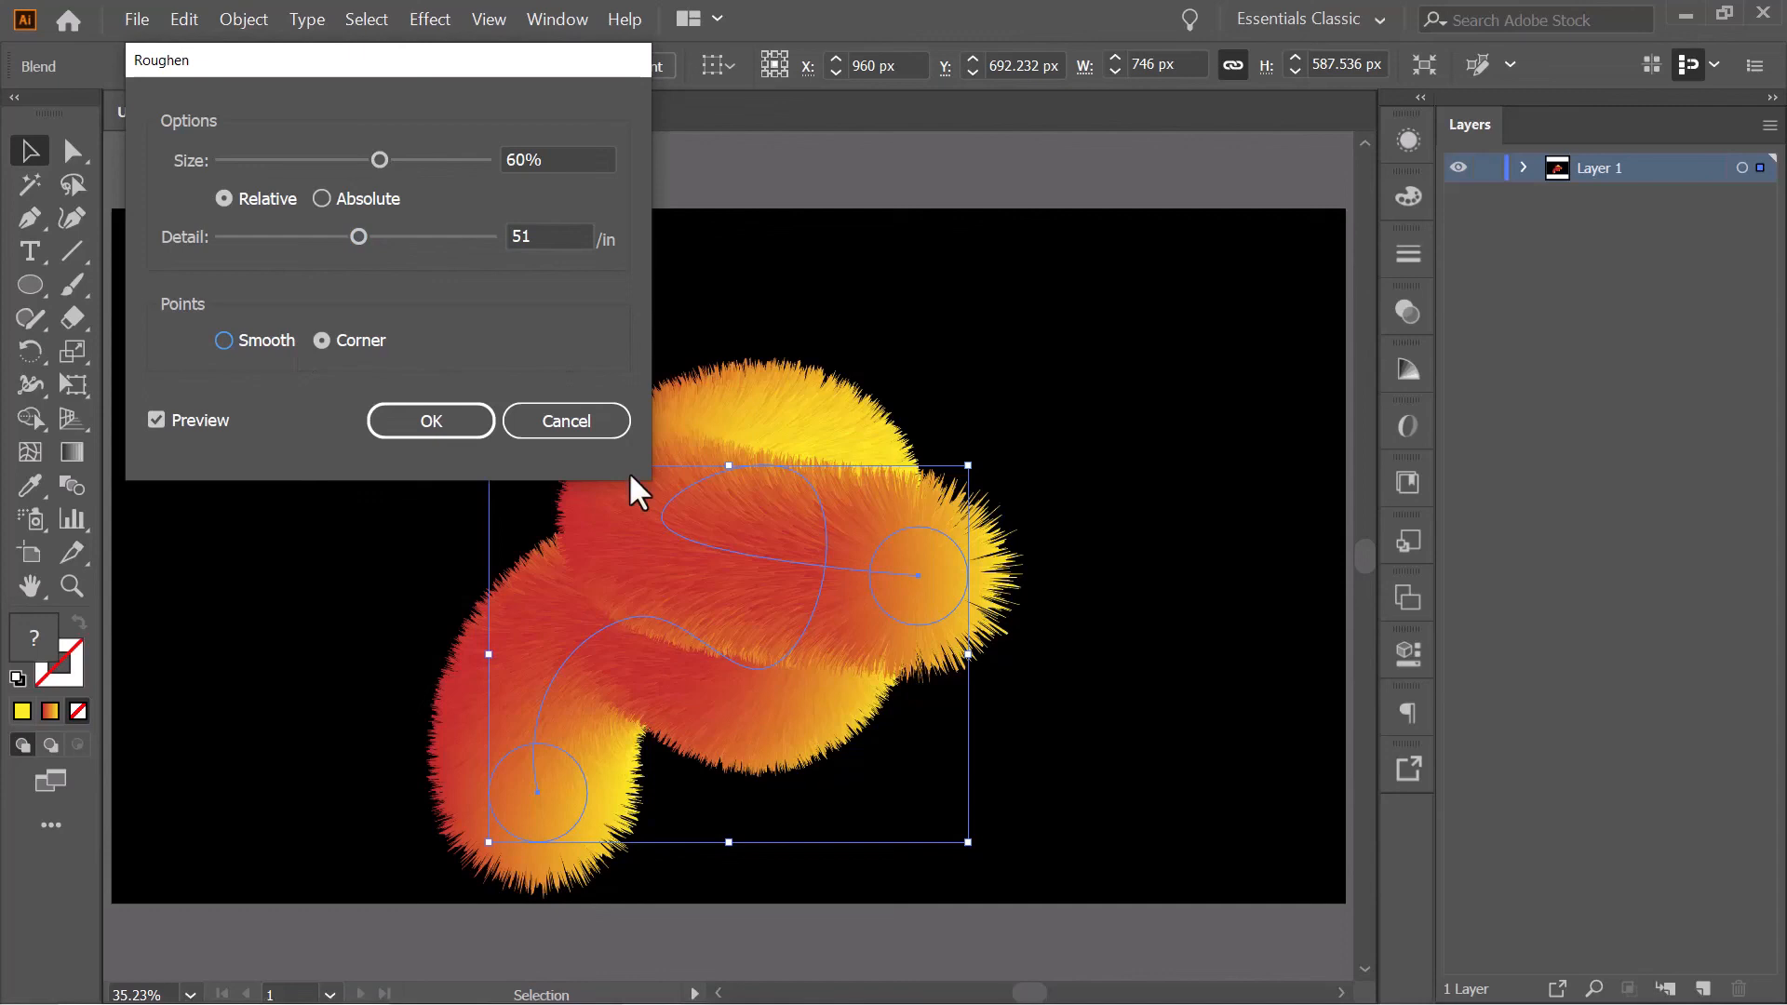
click(251, 340)
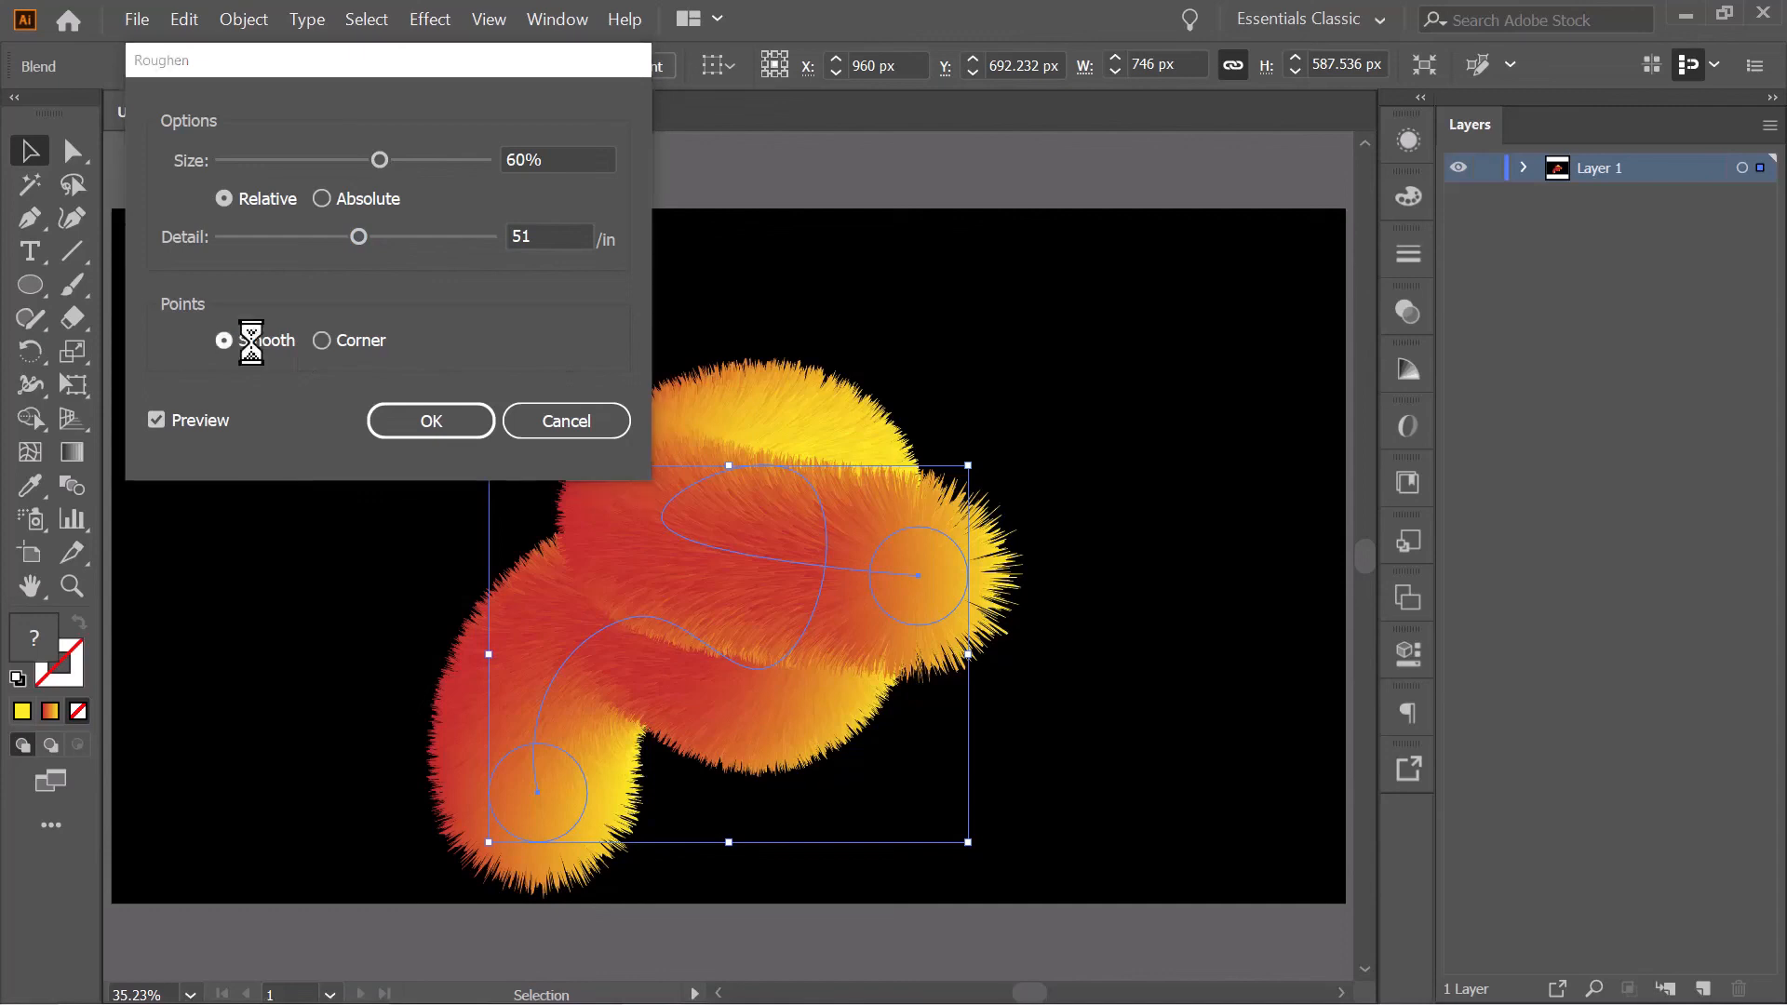
click(430, 425)
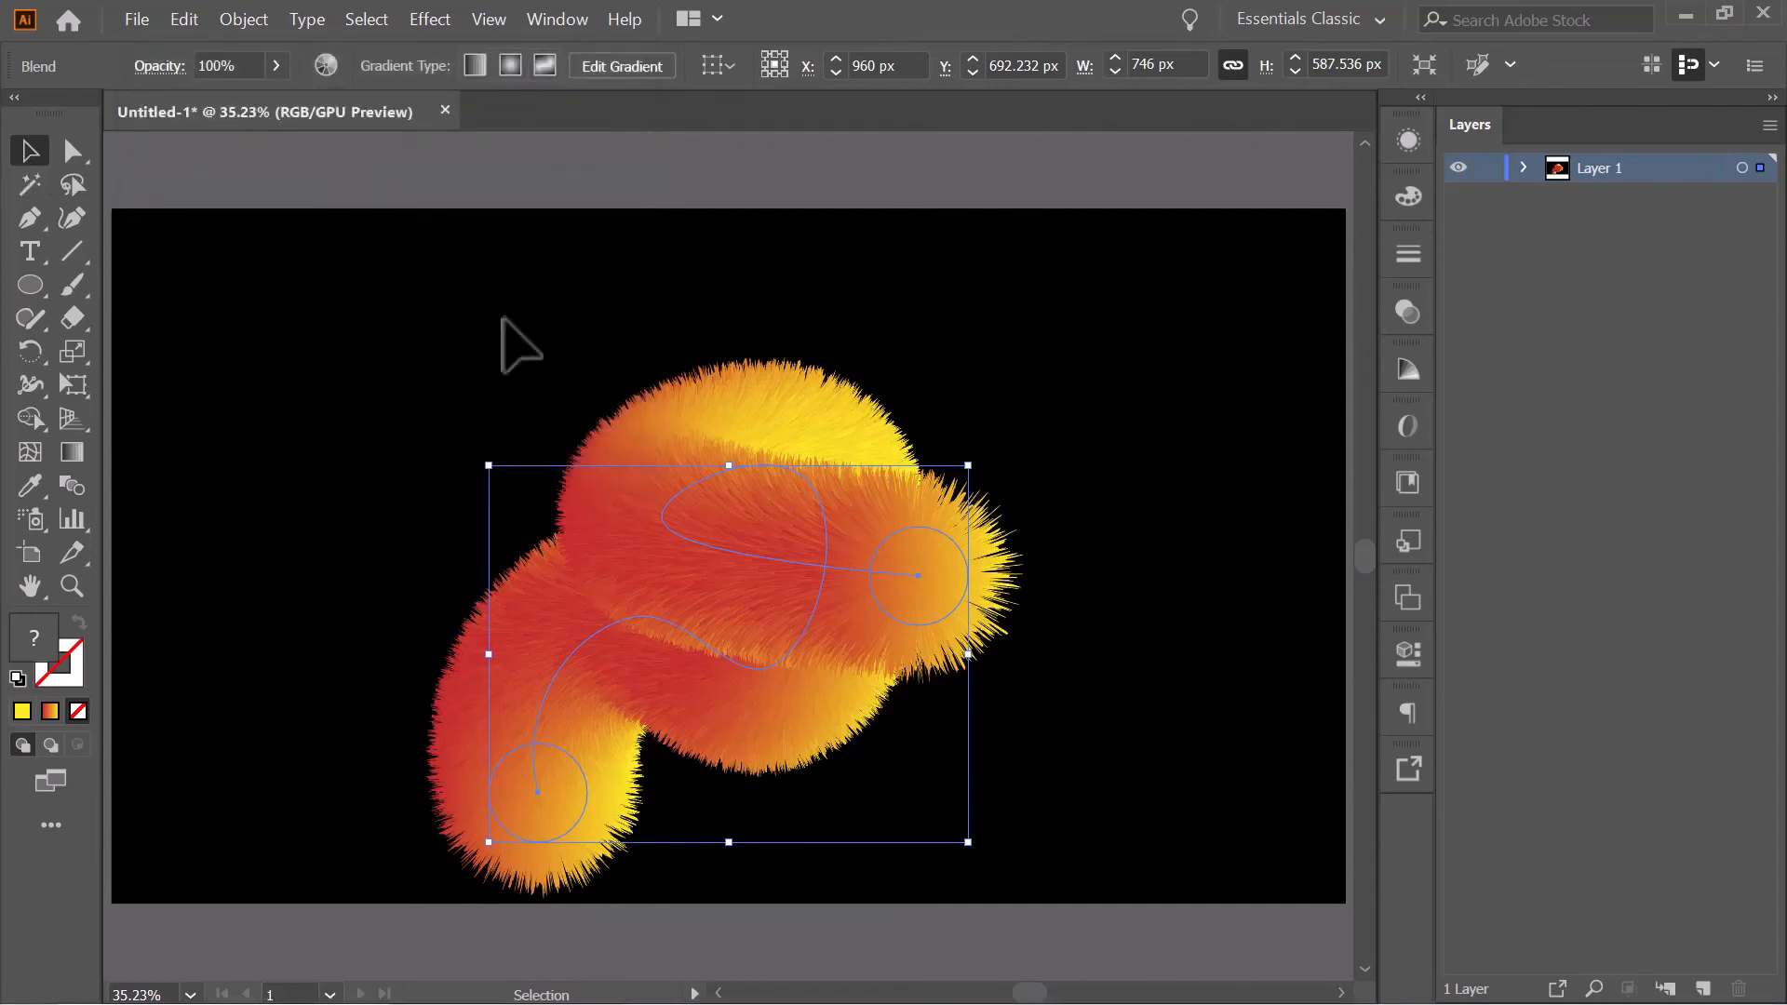
click(511, 343)
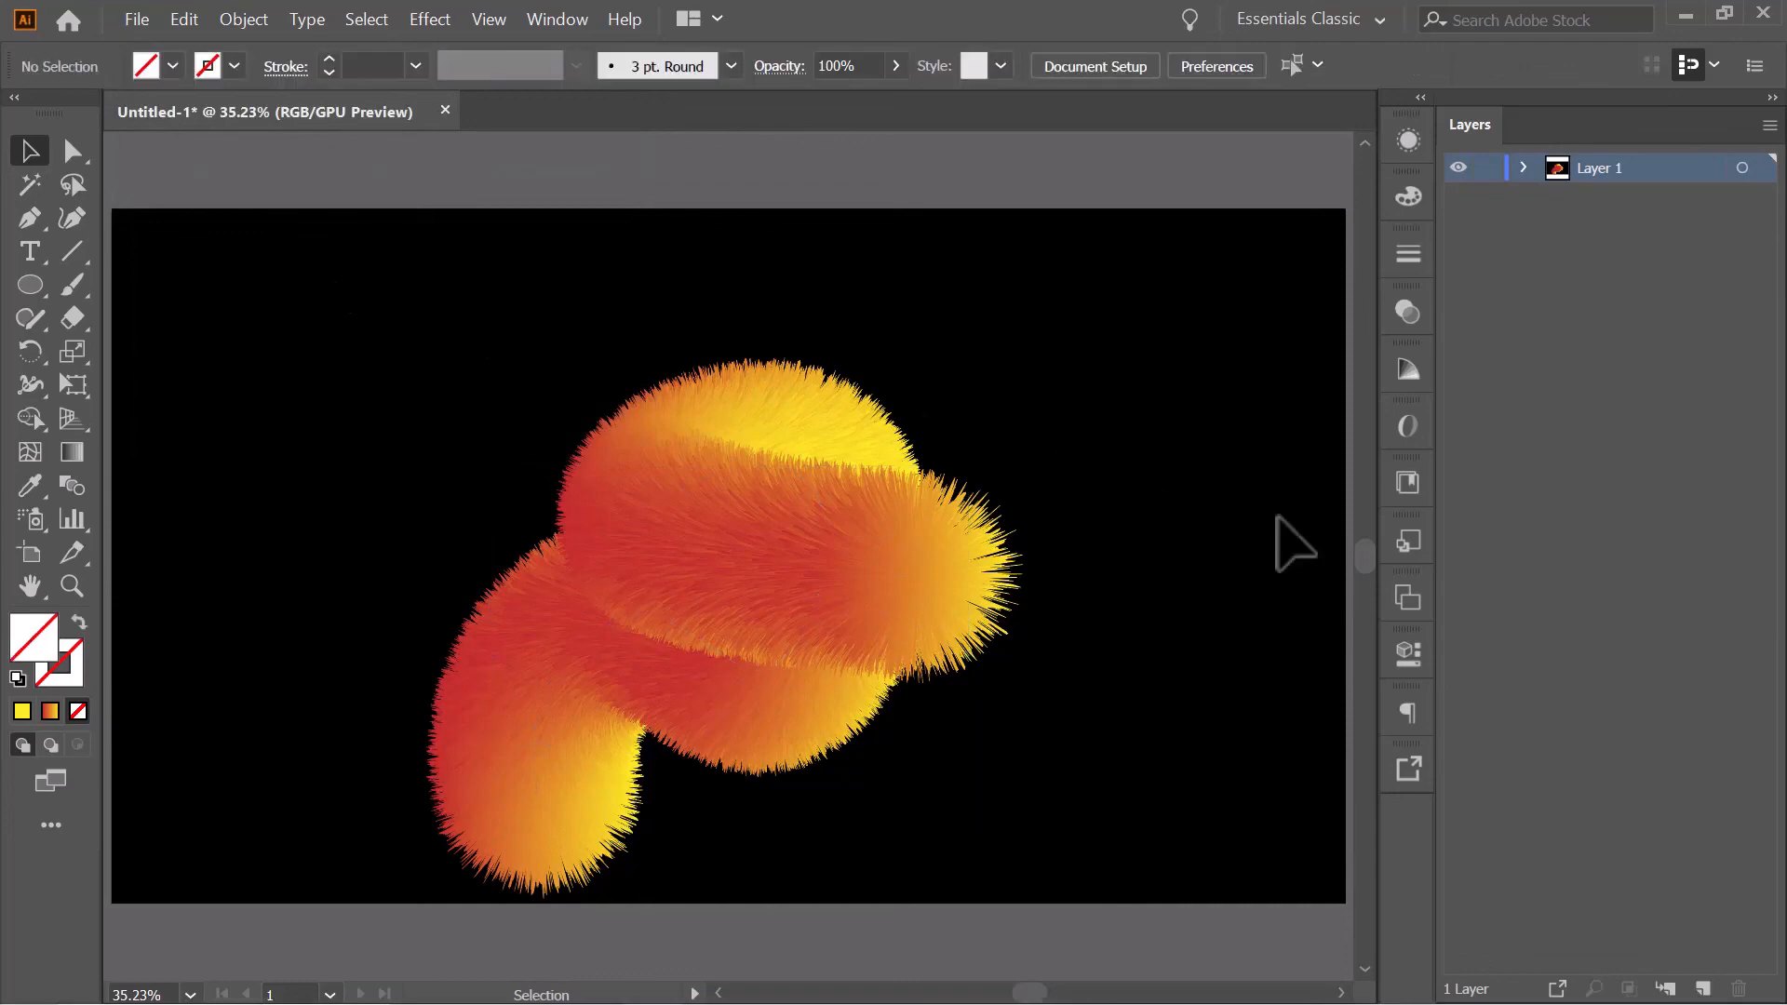
- Examine the fur texture of the roughened blend at close range
key(ctrl+plus)
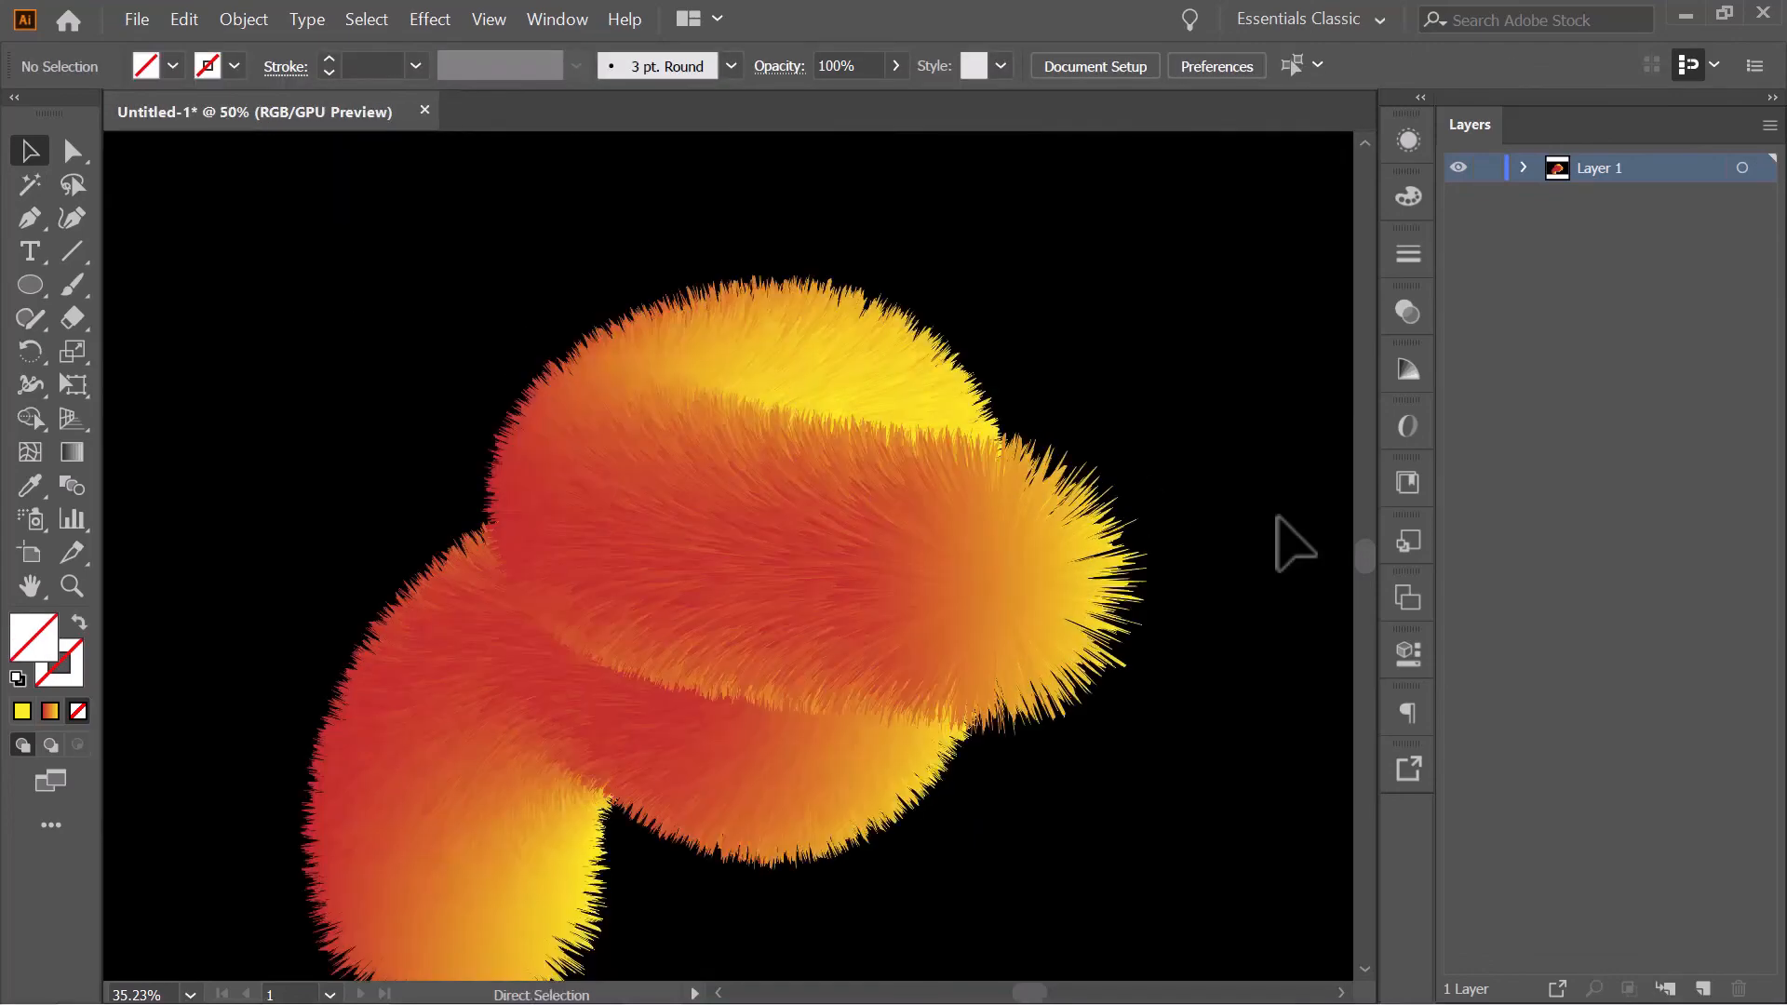
key(ctrl+1)
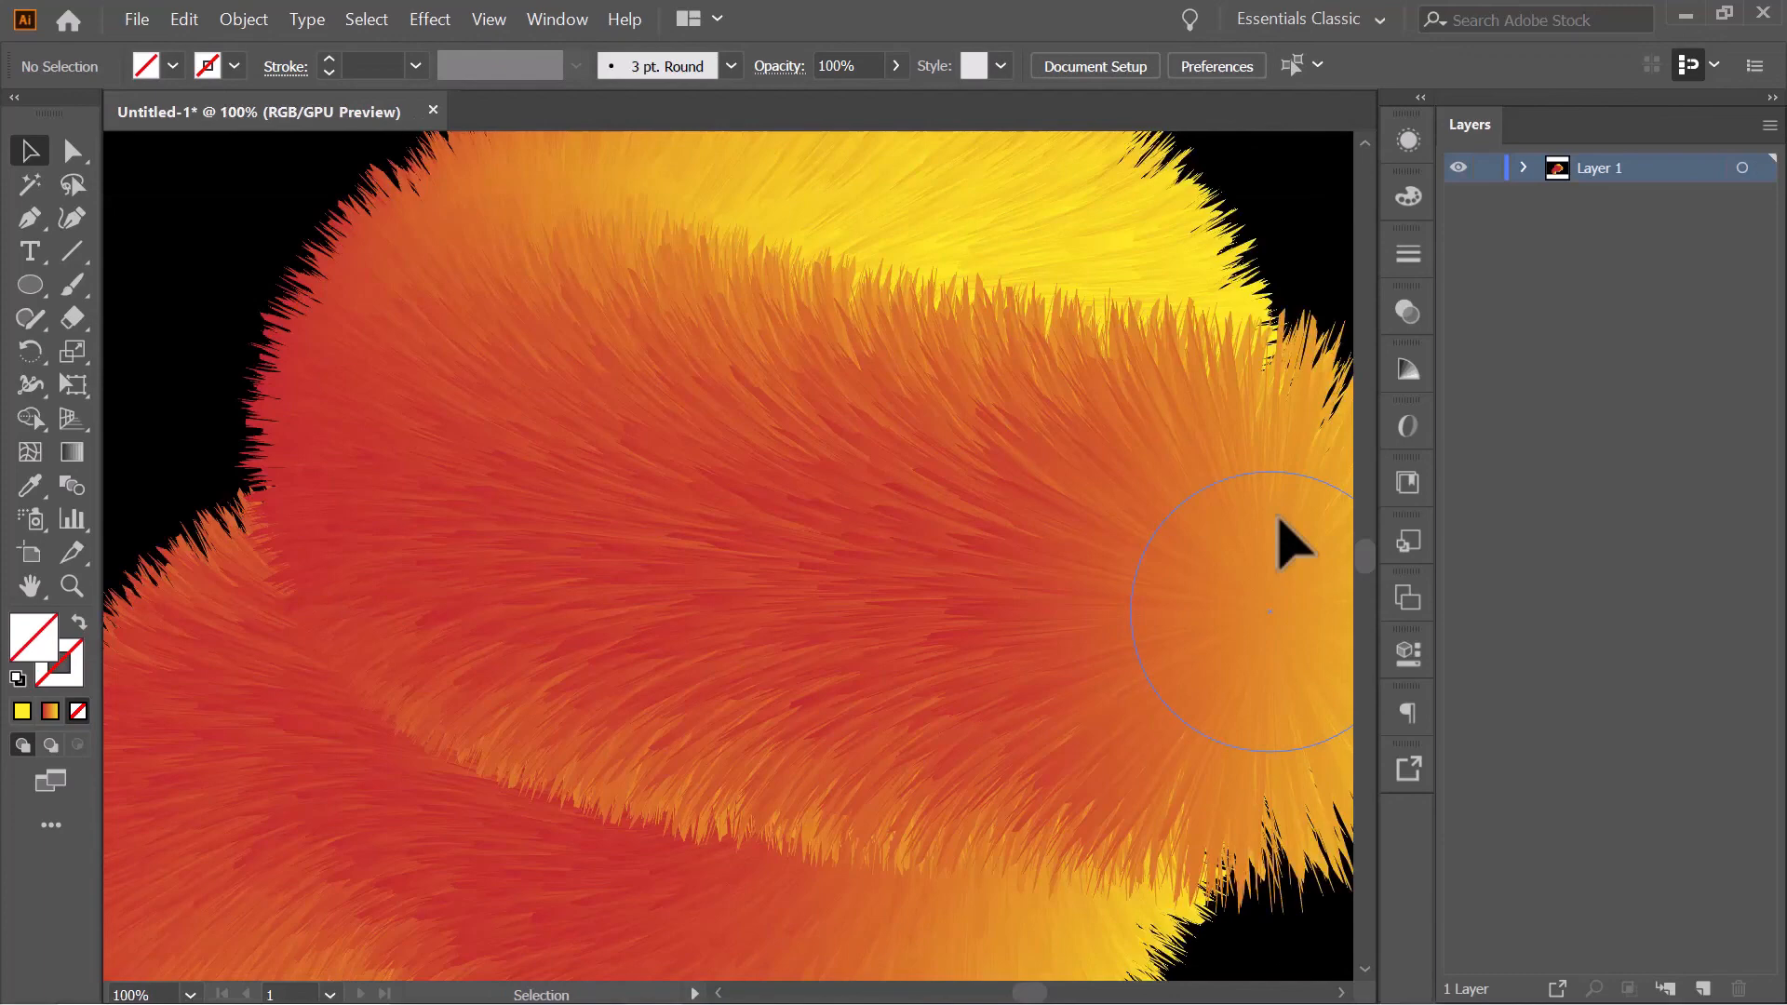
key(ctrl+plus)
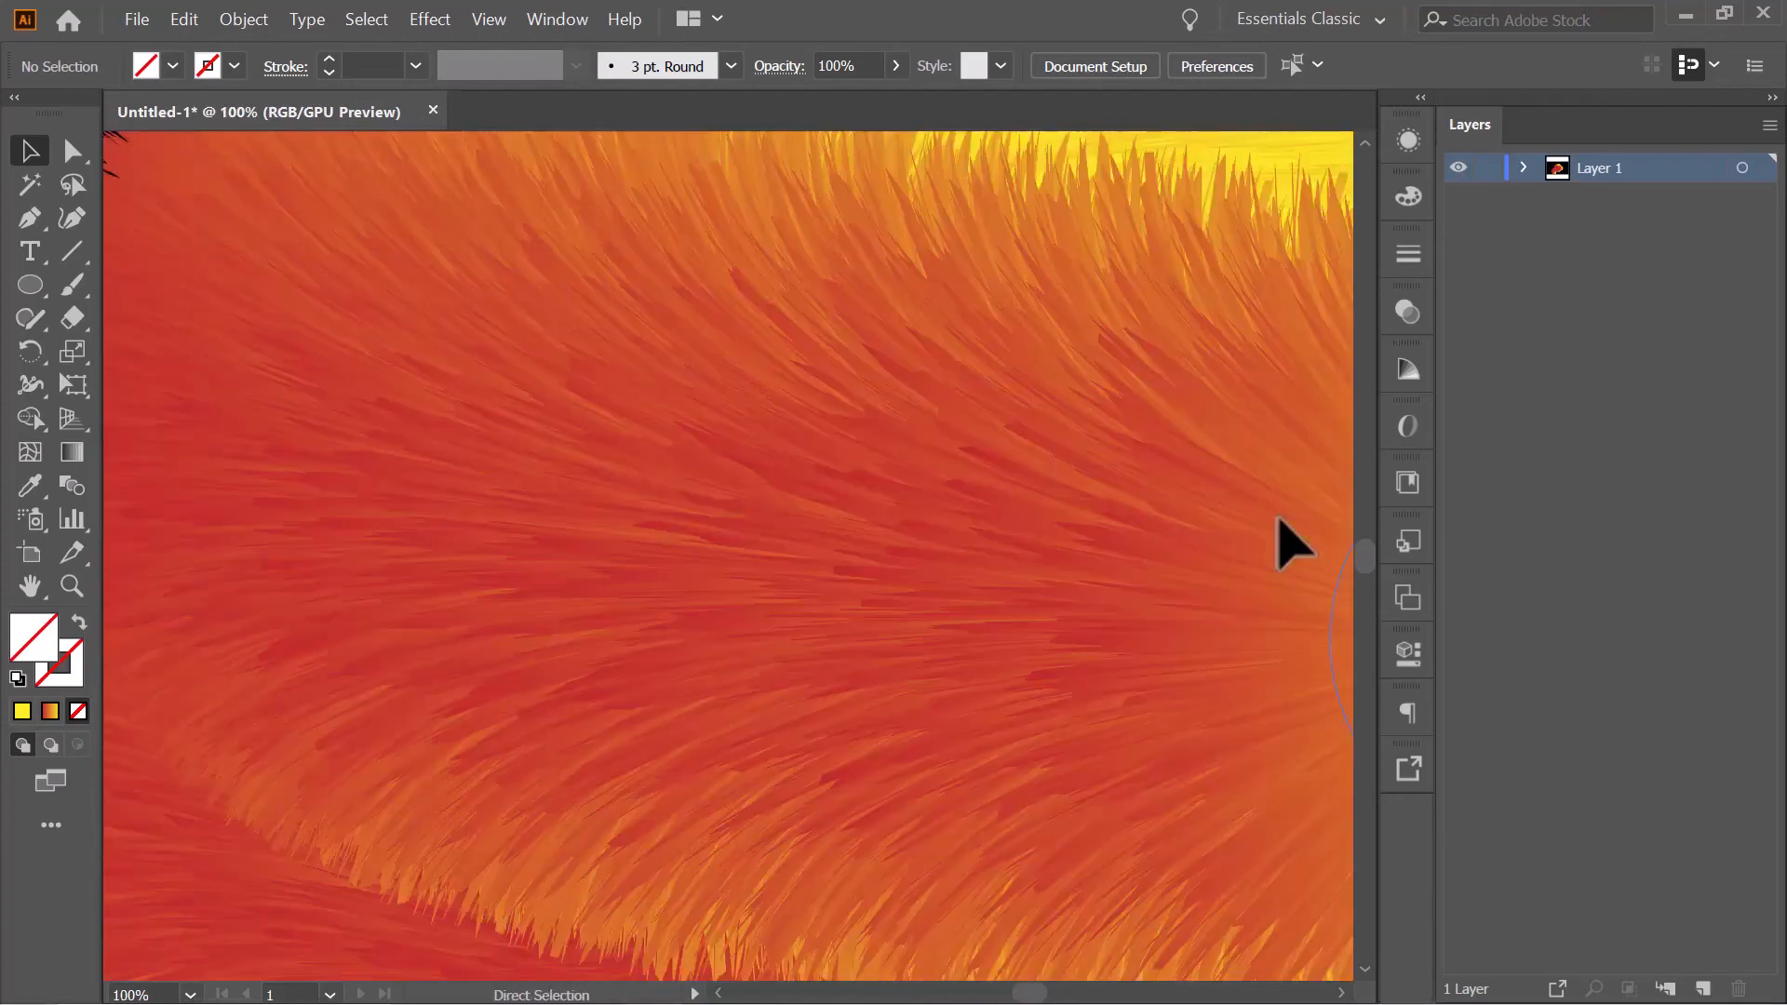